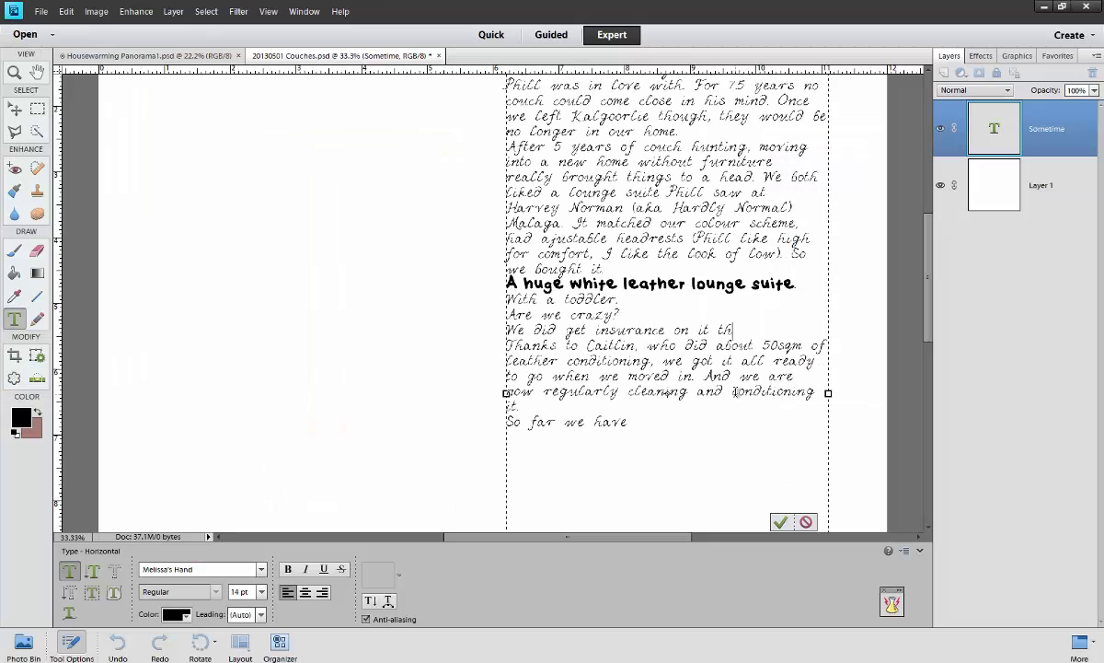
- Finish and commit the journaling text, then view the nearby Settled-in lounge room photos
{"action": "type", "text": "ough. So we aren't completely crazy!"}
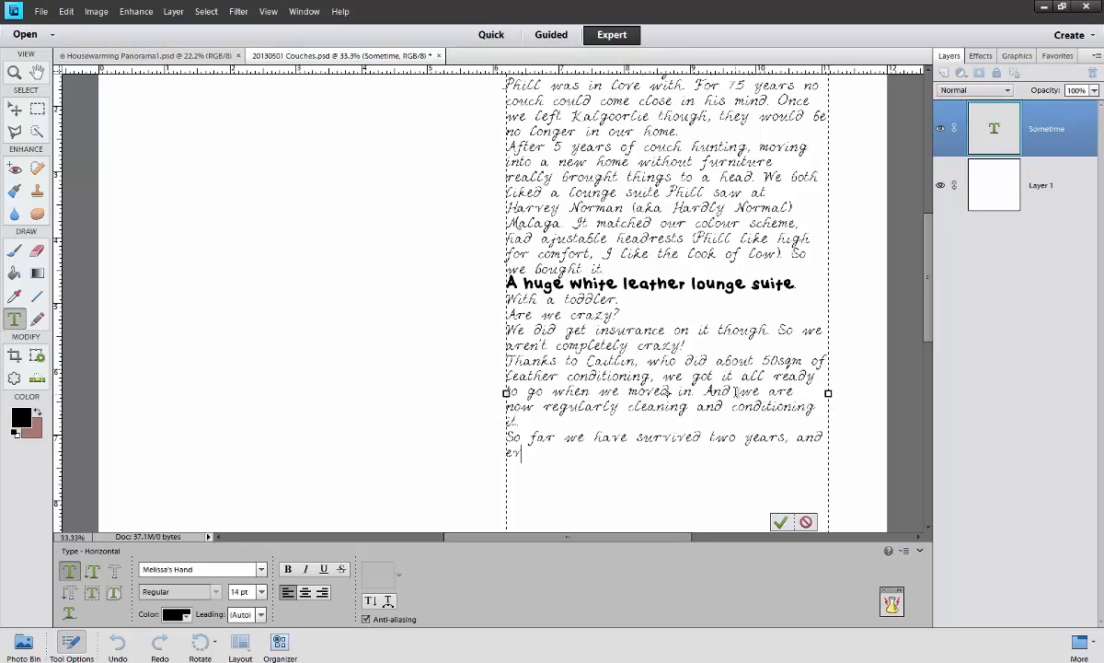
{"action": "type", "text": "an't sit straight on the"}
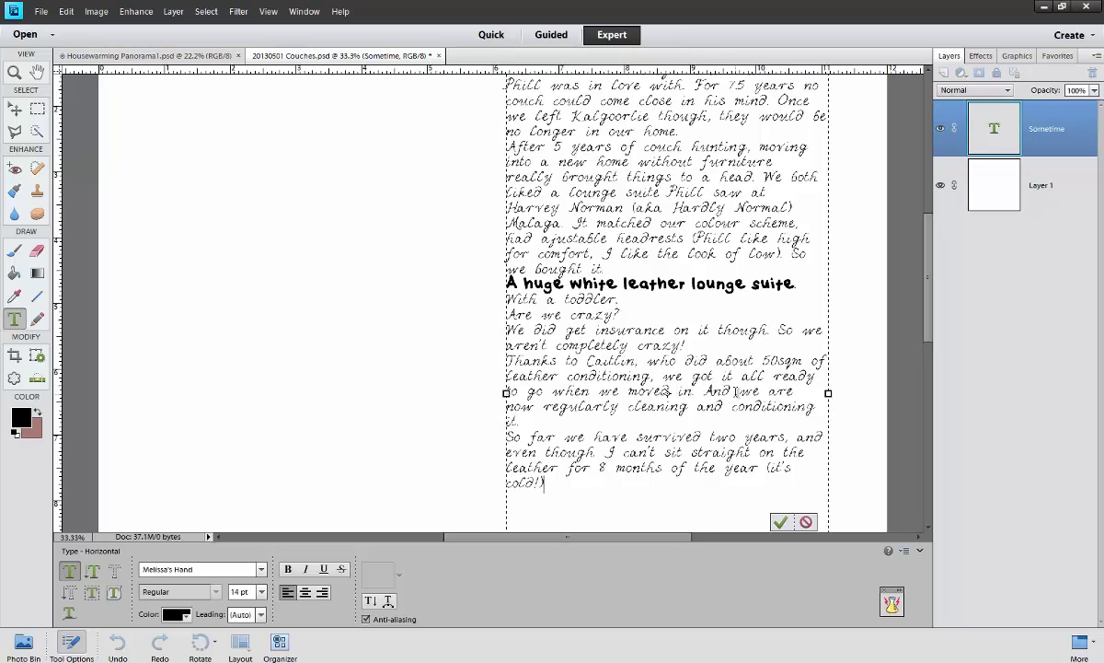
{"action": "type", "text": "promise."}
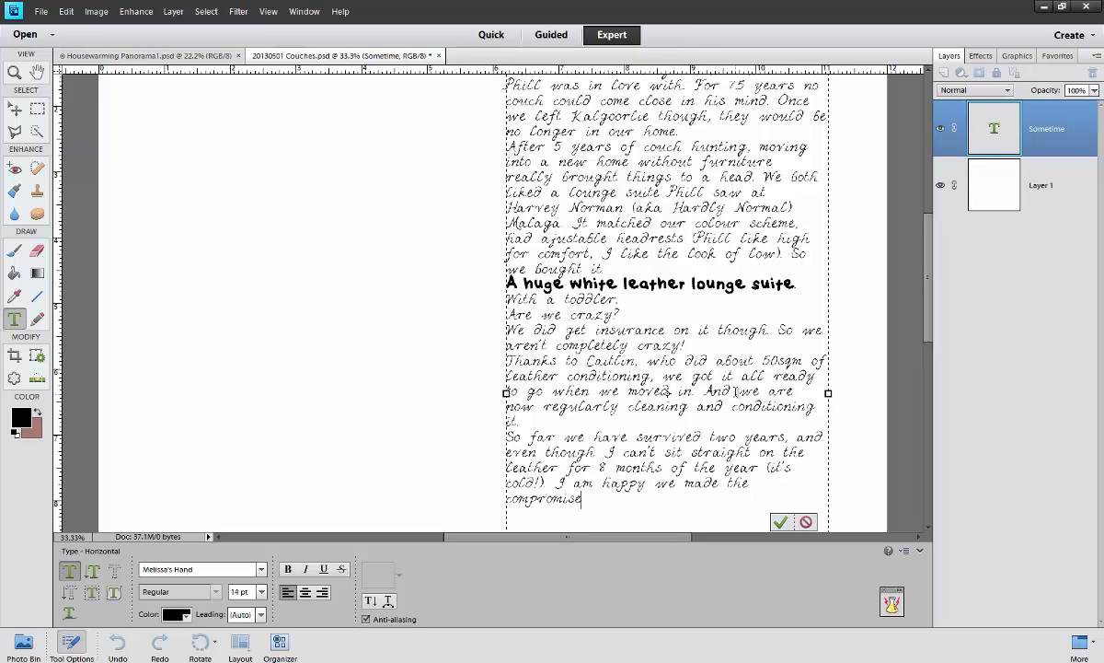
{"action": "left_click", "coordinate": [14, 108]}
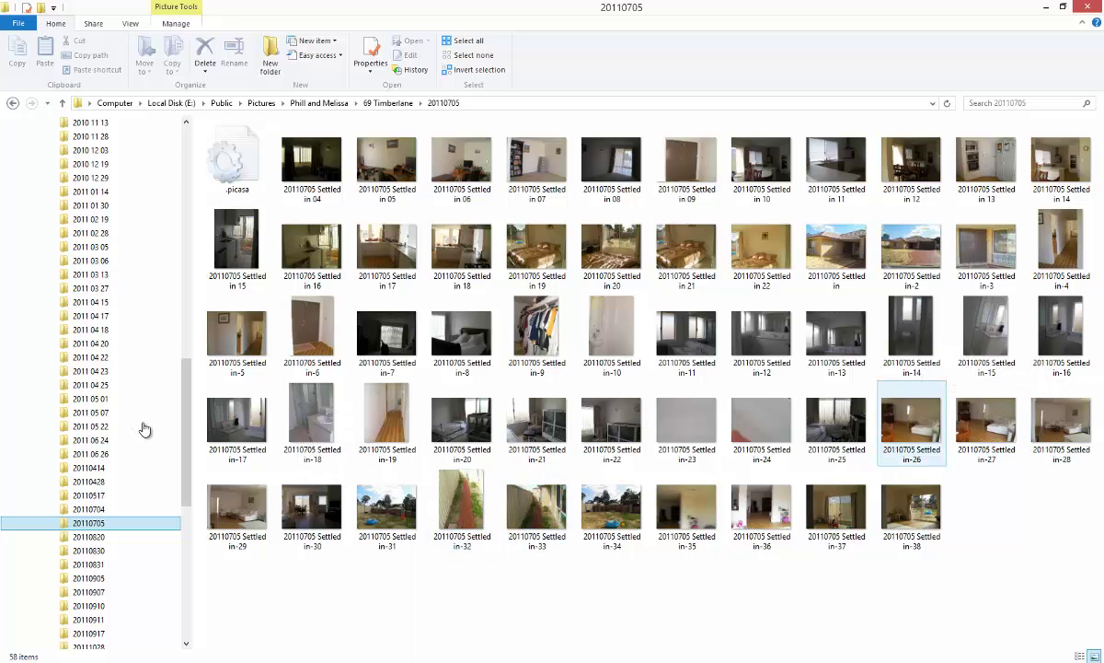
{"action": "key", "text": "Return"}
{"action": "key", "text": "Left"}
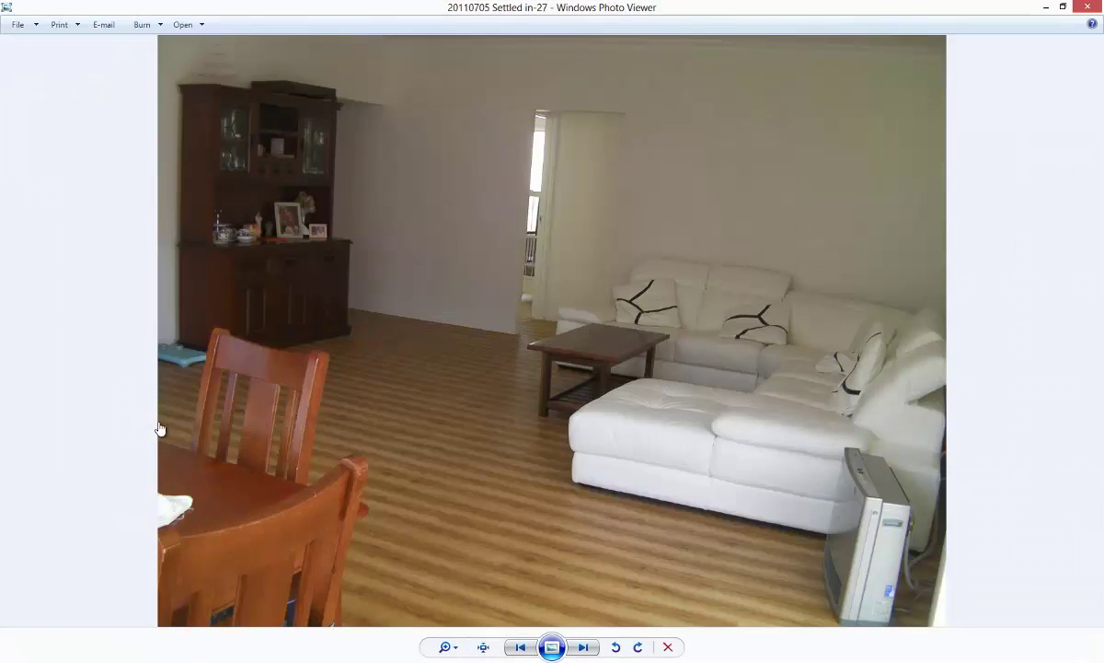
{"action": "key", "text": "Left"}
{"action": "key", "text": "Right"}
{"action": "key", "text": "Right"}
{"action": "key", "text": "Right"}
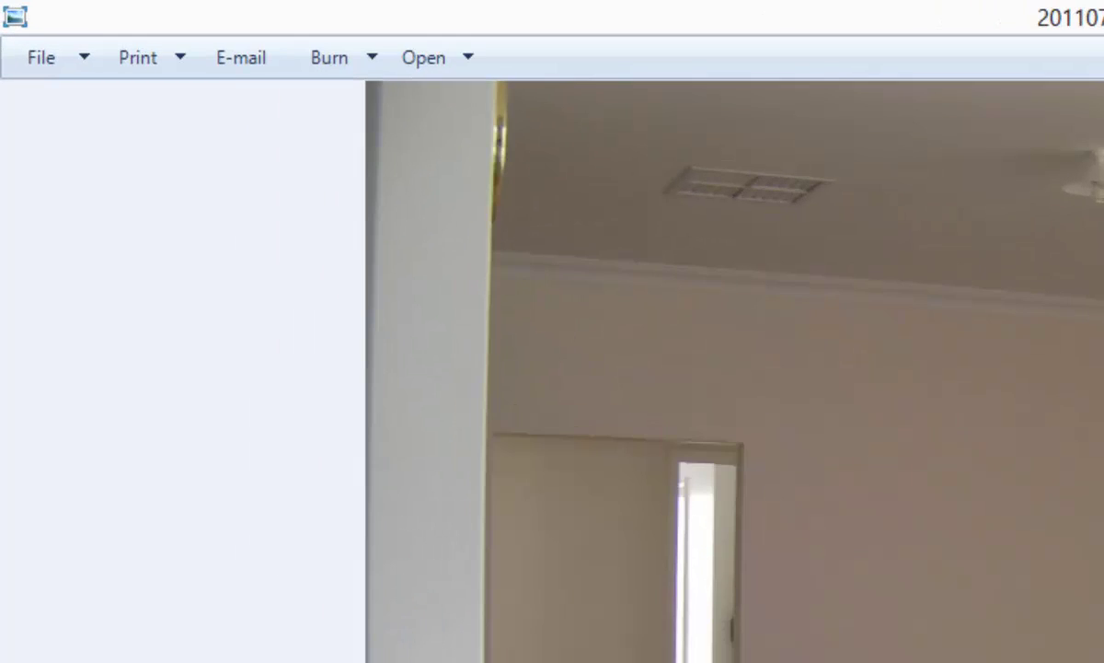
- Open the lounge suite photo in Photoshop Elements and drag it and the panorama into Couches.psd
{"action": "left_click", "coordinate": [432, 57]}
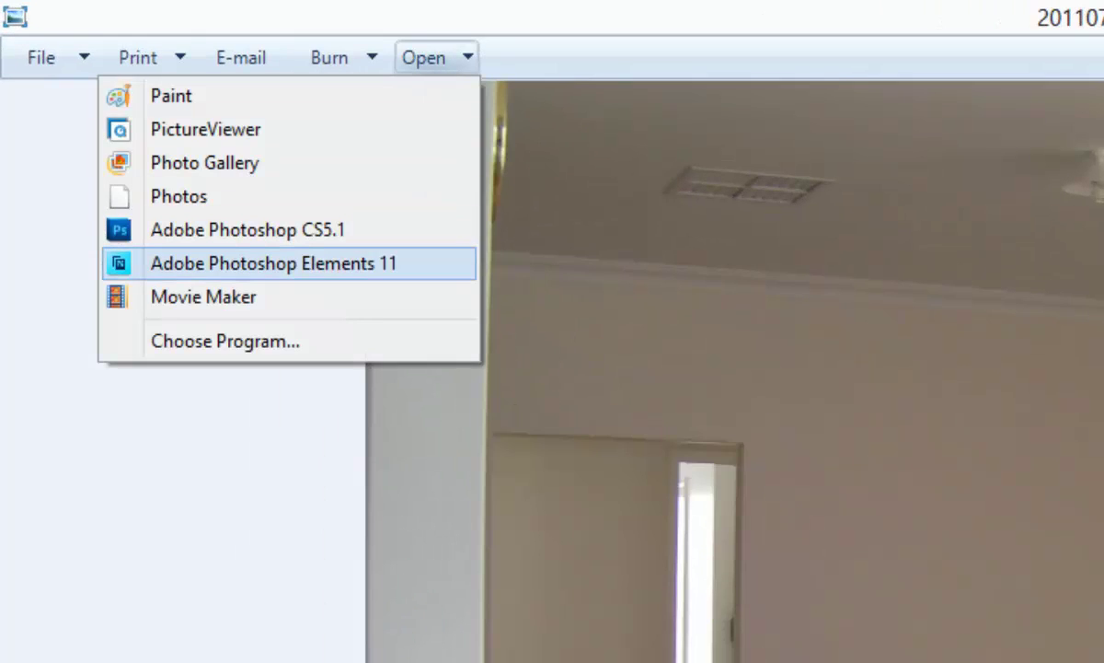
{"action": "left_click", "coordinate": [274, 263]}
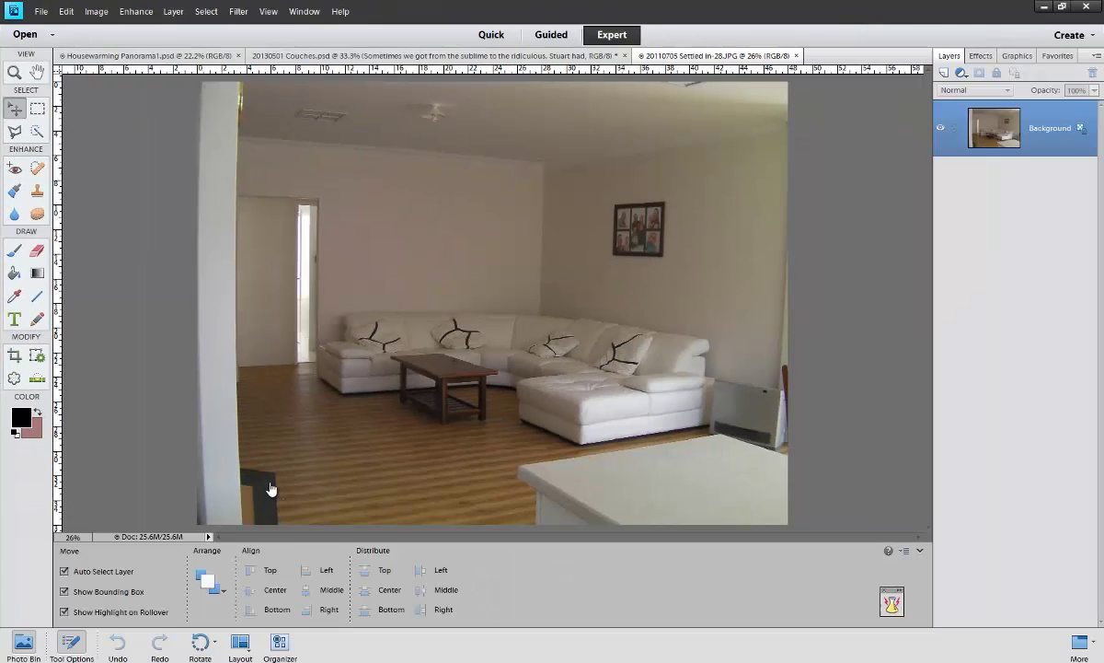
{"action": "left_click_drag", "start_coordinate": [288, 487], "coordinate": [316, 305]}
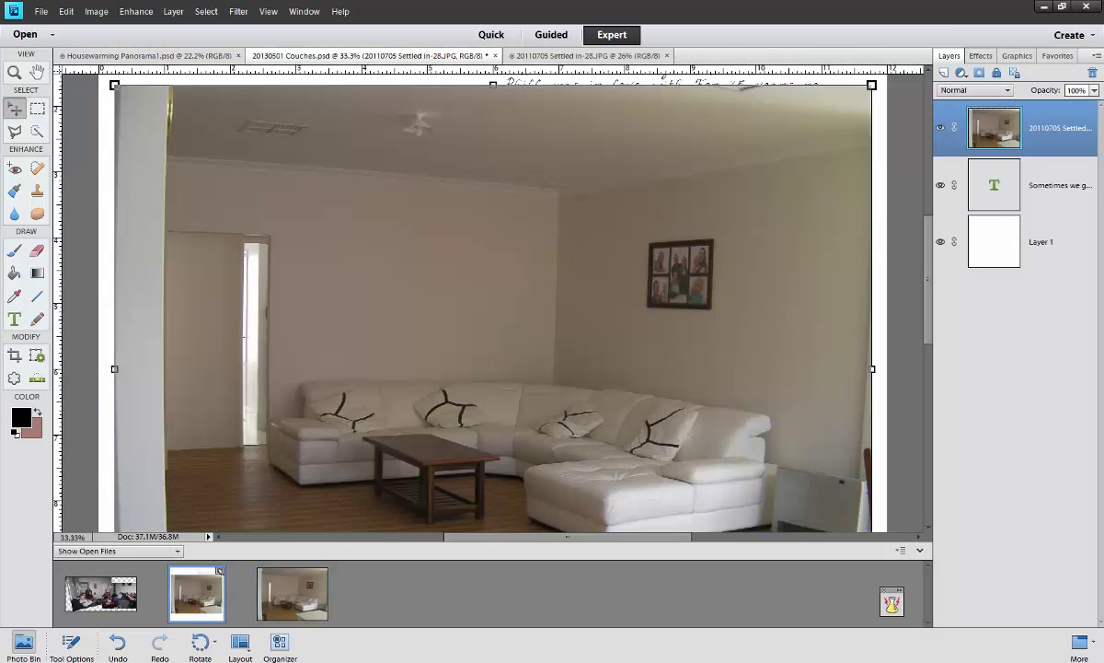
{"action": "left_click_drag", "start_coordinate": [102, 593], "coordinate": [443, 516]}
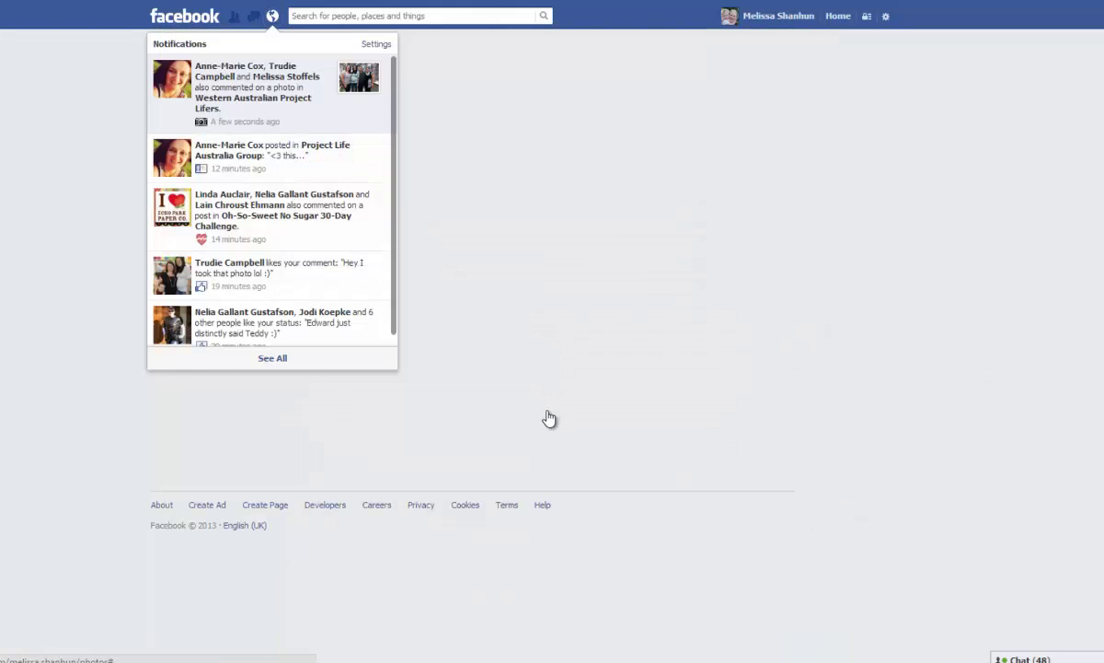
- Browse the Facebook profile's photo albums to find the old blue couch photo
{"action": "left_click", "coordinate": [549, 418]}
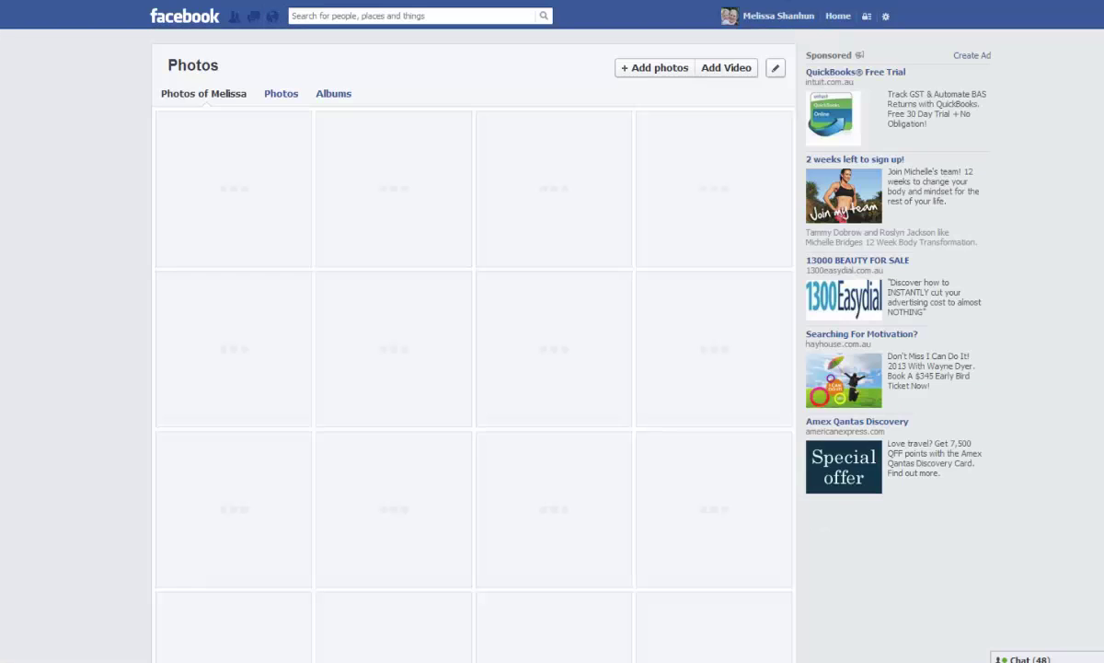
{"action": "left_click", "coordinate": [333, 93]}
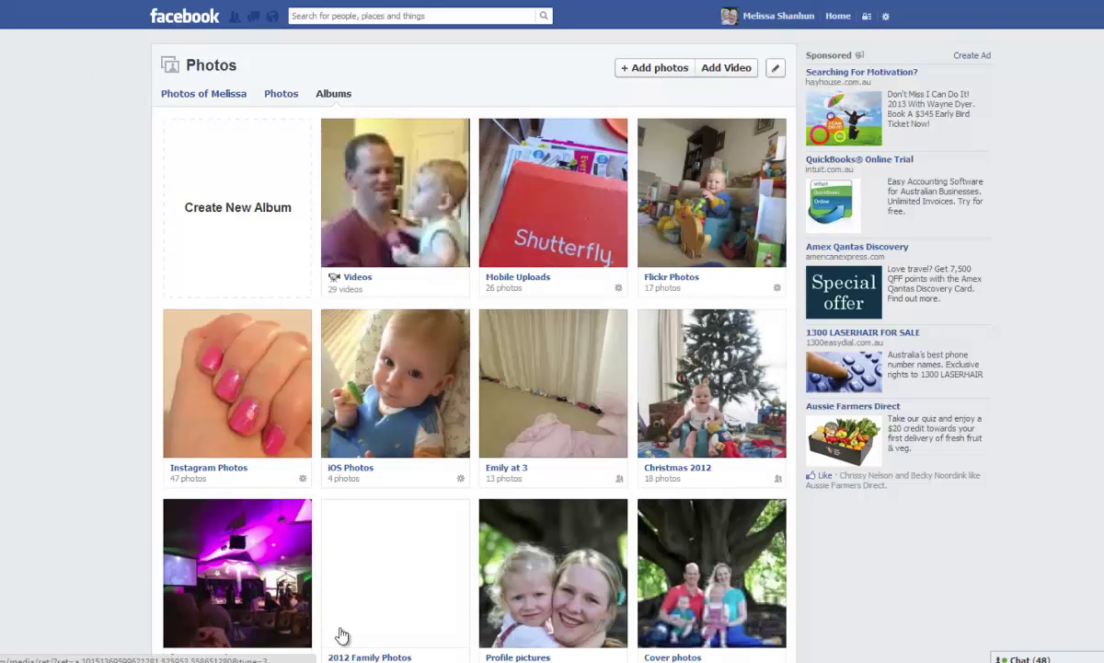
{"action": "scroll", "coordinate": [366, 457], "scroll_direction": "down", "scroll_amount": 5}
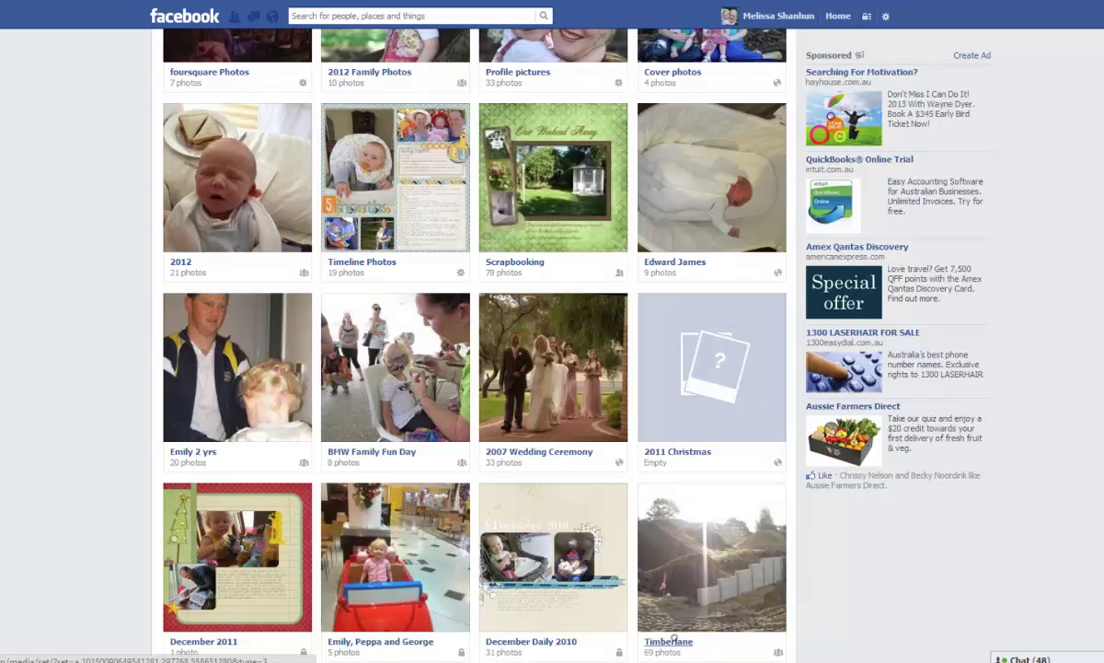
{"action": "scroll", "coordinate": [476, 315], "scroll_direction": "down", "scroll_amount": 6}
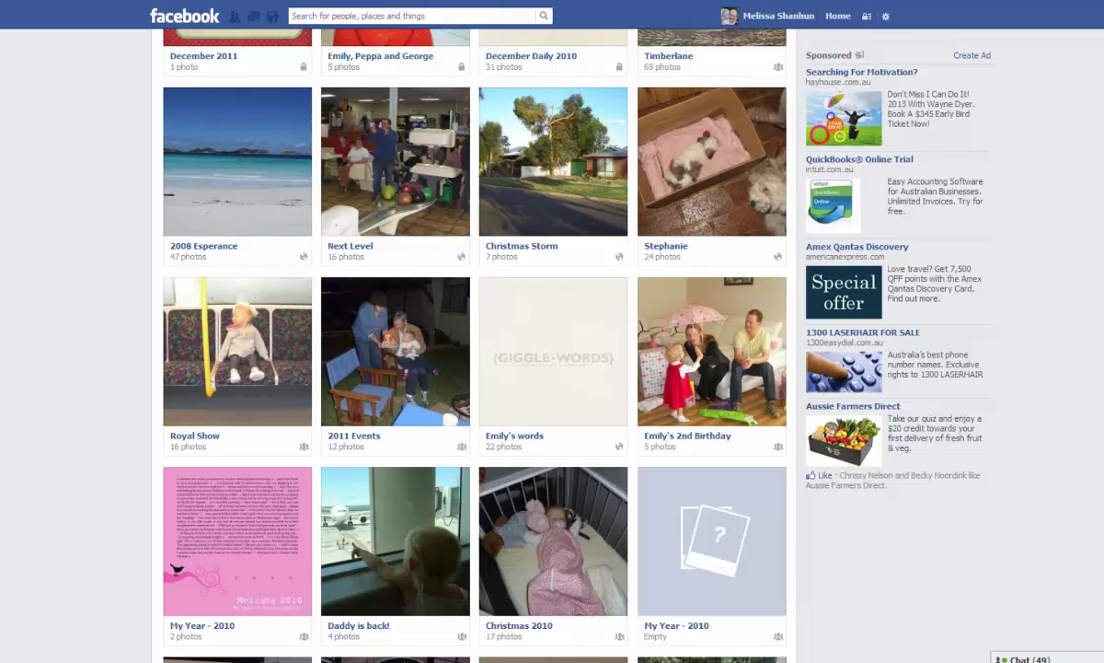
{"action": "scroll", "coordinate": [476, 345], "scroll_direction": "down", "scroll_amount": 6}
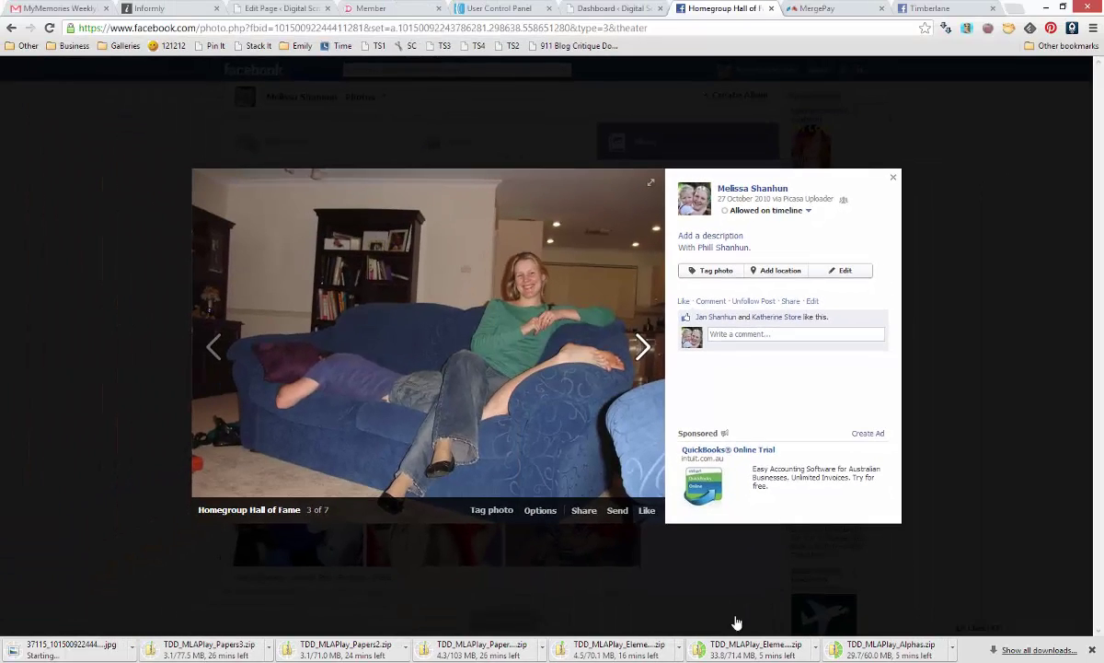
- Download the blue couch photo and open it in Photoshop Elements 11
{"action": "left_click", "coordinate": [131, 649]}
{"action": "left_click", "coordinate": [157, 524]}
{"action": "left_click", "coordinate": [185, 22]}
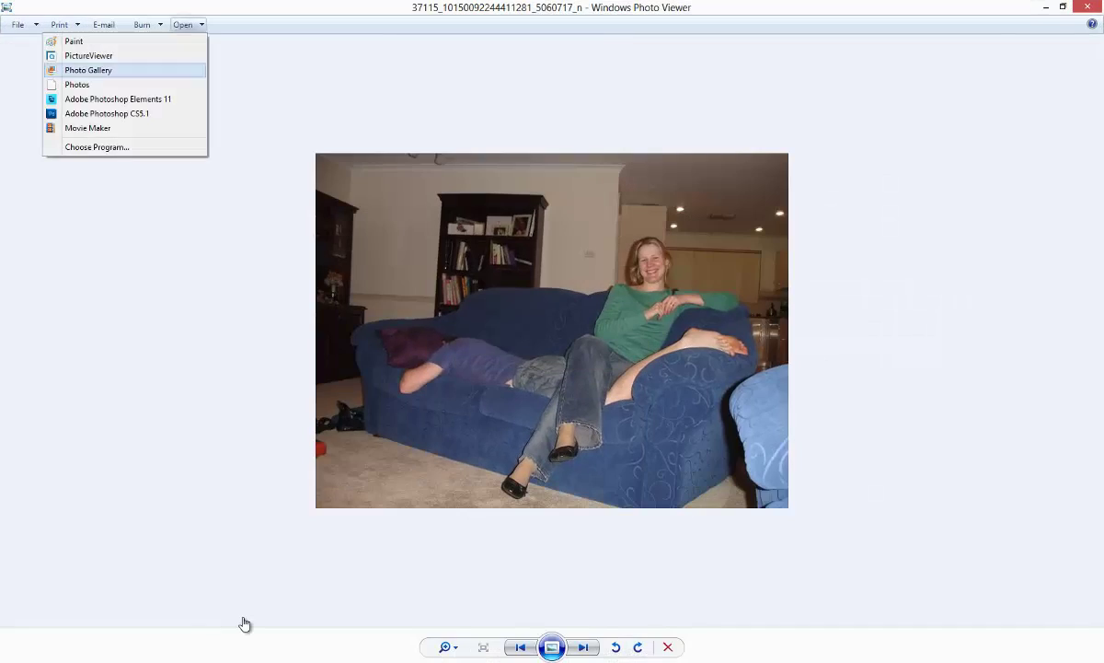
{"action": "left_click", "coordinate": [124, 109]}
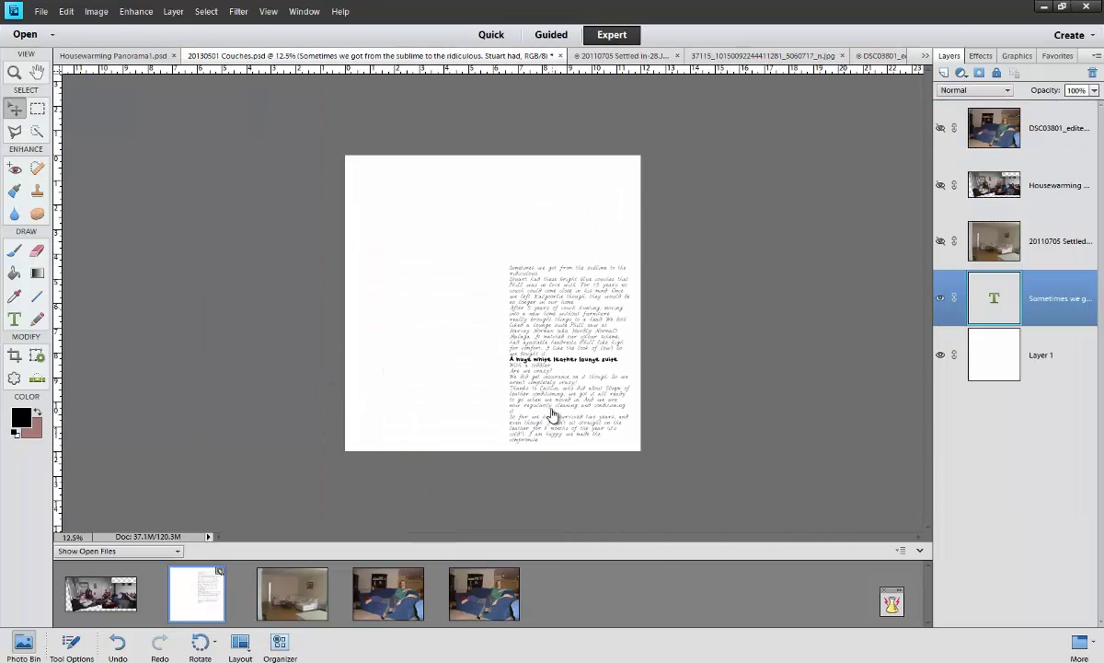
- Commit the resized housewarming panorama and lounge suite photo transforms
{"action": "key", "text": "Return"}
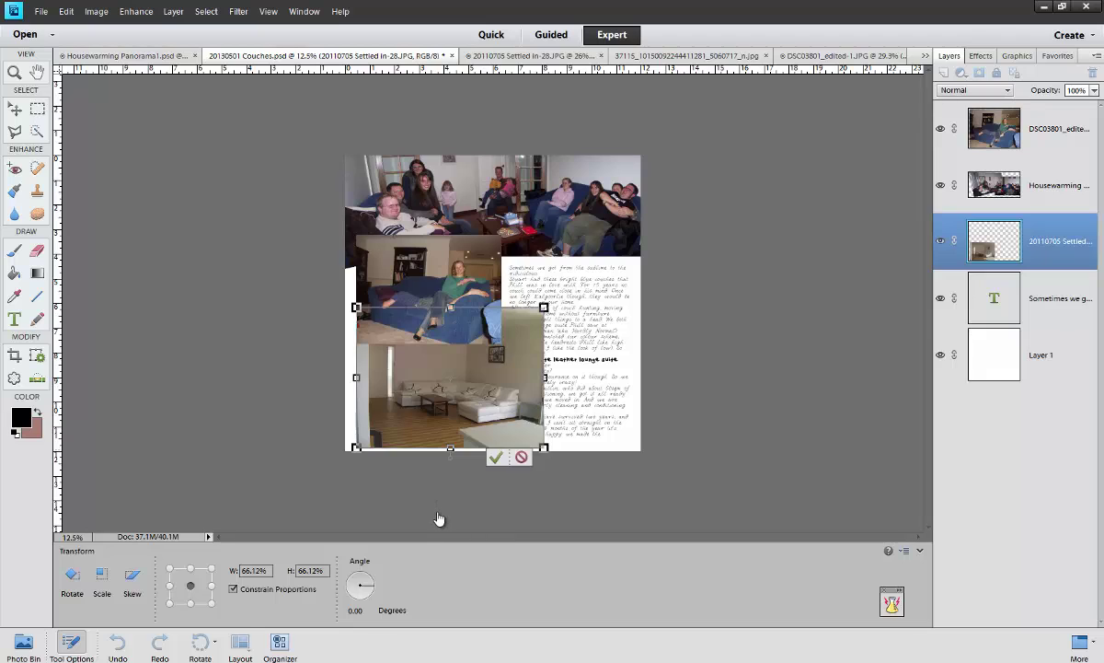
{"action": "key", "text": "Return"}
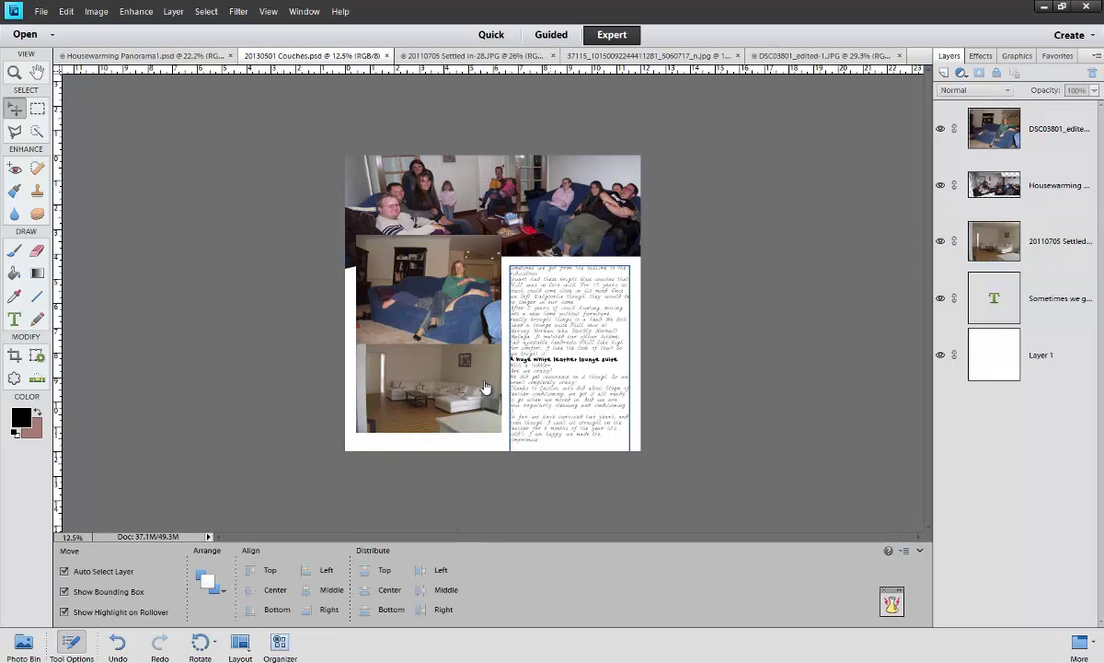
- Select the bold title line of the journaling and set it to 30 pt
{"action": "left_click", "coordinate": [563, 511]}
{"action": "key", "text": "t"}
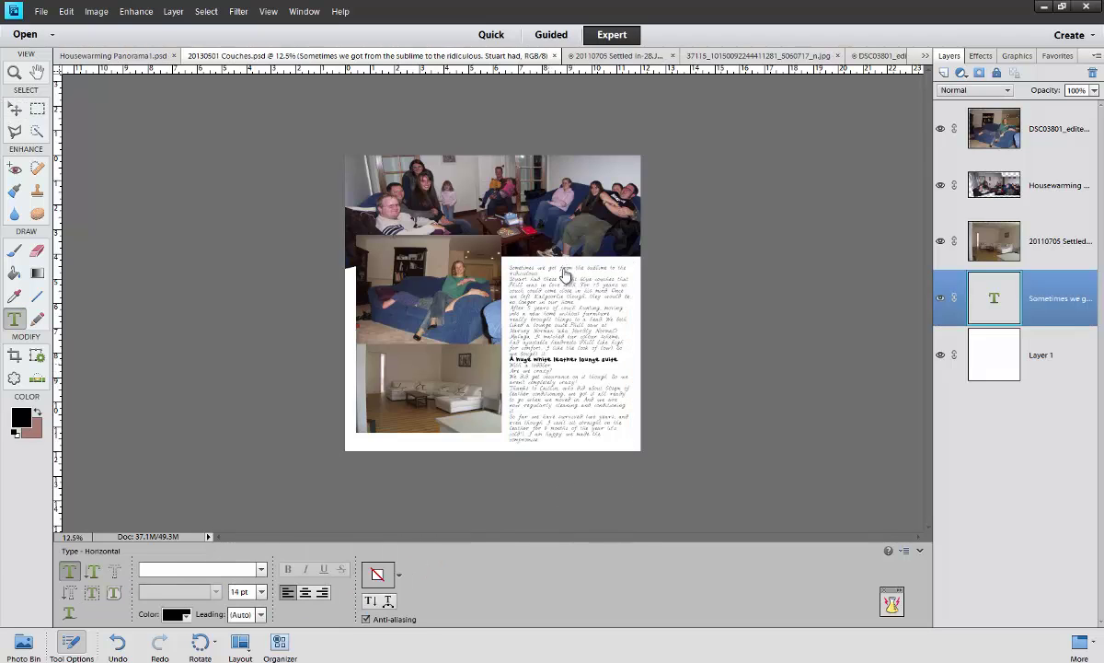
{"action": "left_click", "coordinate": [564, 268]}
{"action": "key", "text": "shift+End"}
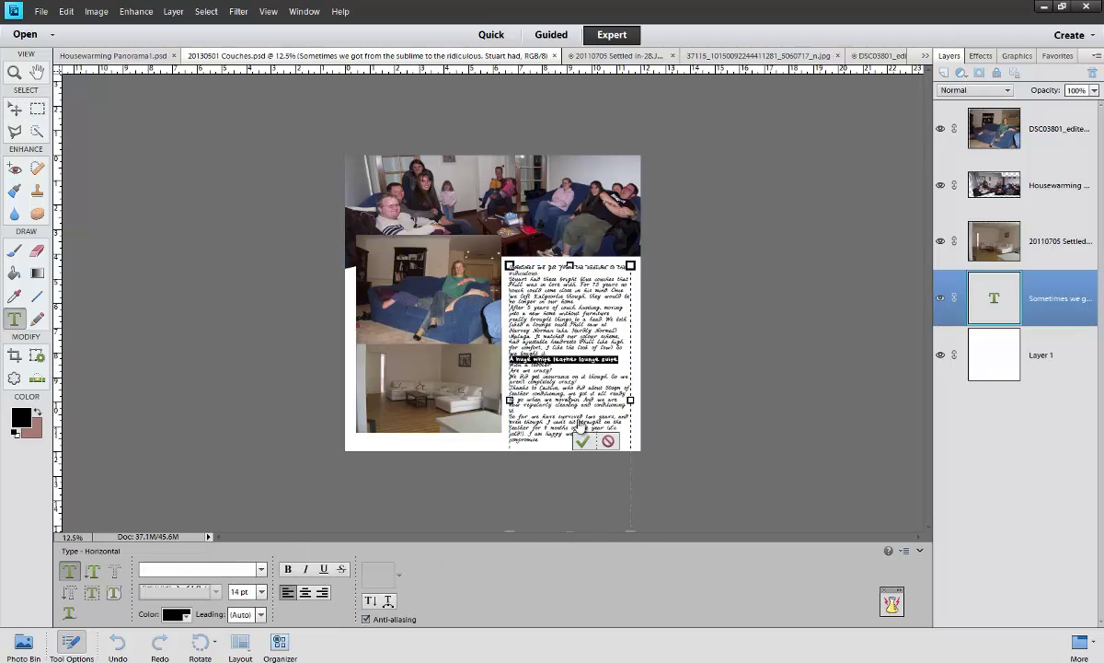
{"action": "left_click", "coordinate": [261, 592]}
{"action": "left_click", "coordinate": [234, 505]}
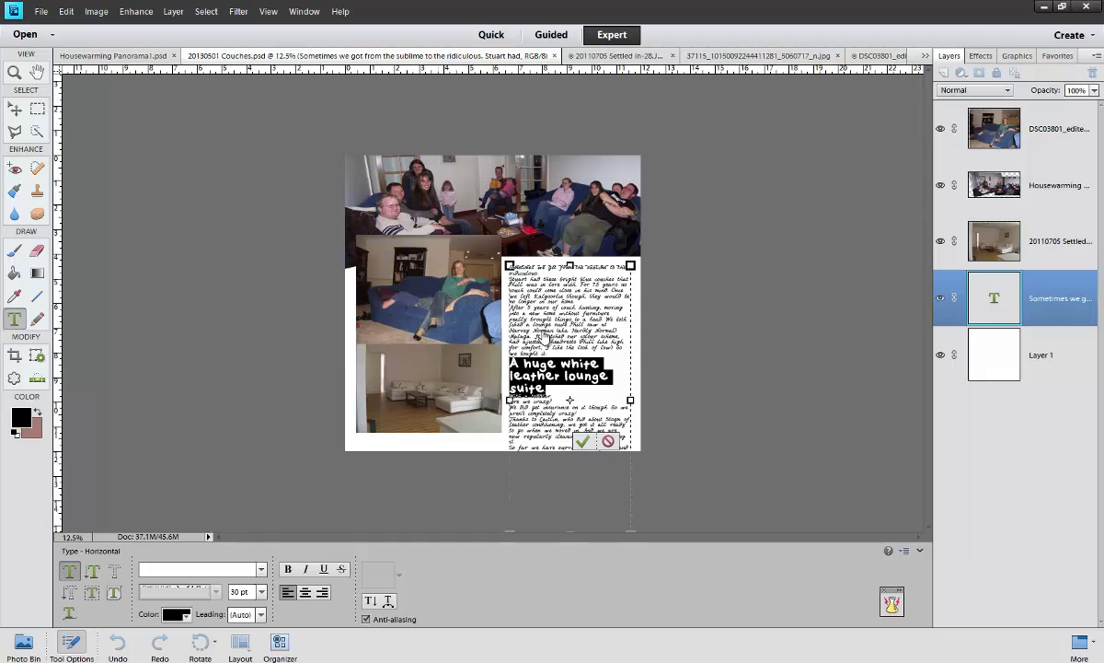
{"action": "key", "text": "ctrl+Return"}
{"action": "key", "text": "v"}
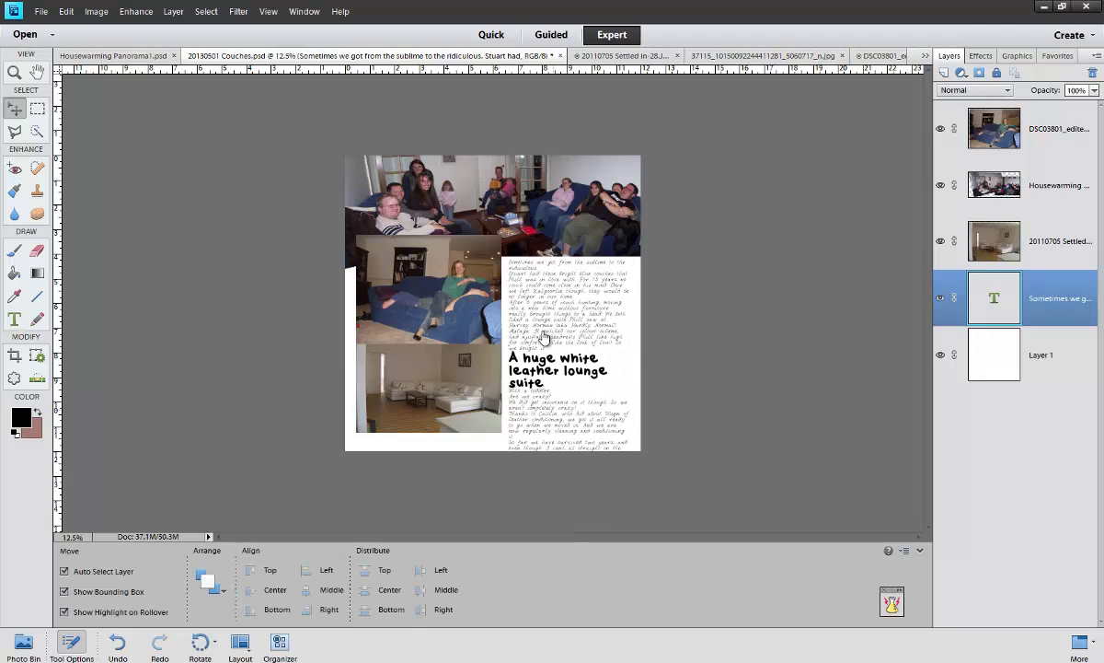
- Resize the journaling text box and move the block up on the page
{"action": "left_click", "coordinate": [546, 337]}
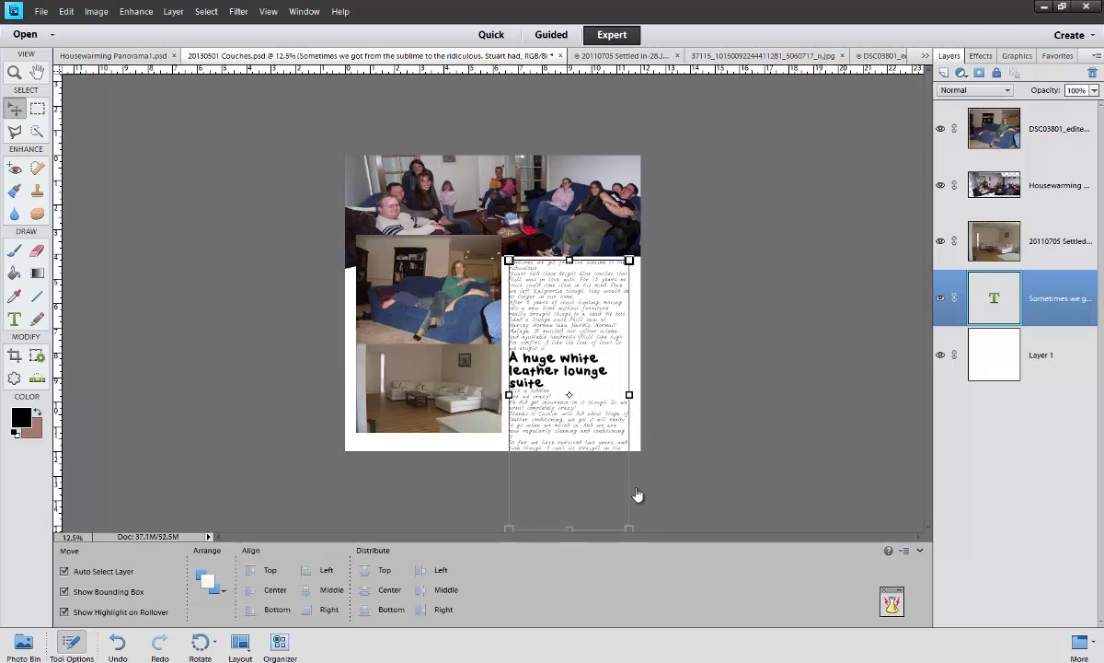
{"action": "key", "text": "t"}
{"action": "left_click", "coordinate": [569, 349]}
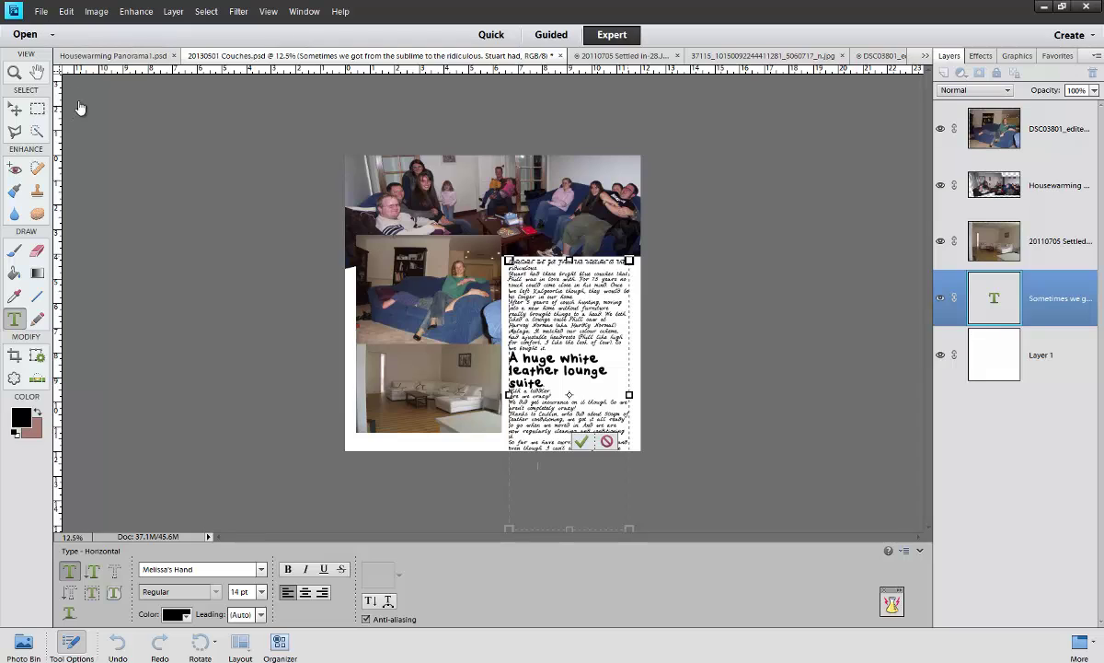
{"action": "left_click_drag", "start_coordinate": [628, 260], "coordinate": [634, 248]}
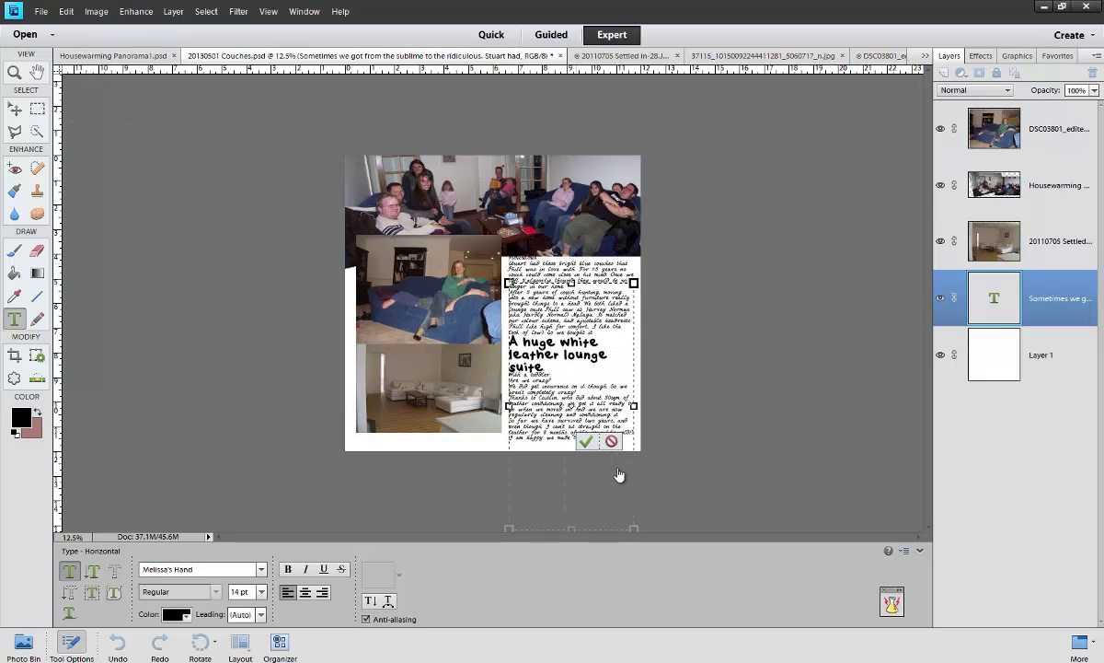
{"action": "left_click_drag", "start_coordinate": [634, 249], "coordinate": [634, 300]}
{"action": "left_click_drag", "start_coordinate": [570, 415], "coordinate": [572, 373]}
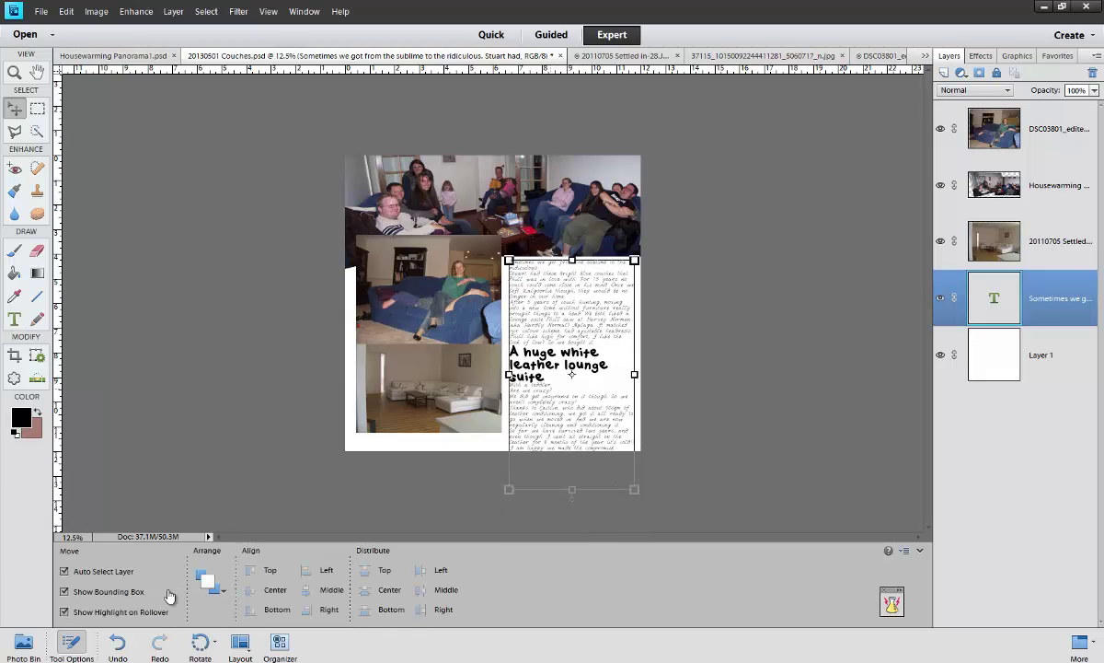
- Set the heading to 24 pt and commit the text edit
{"action": "key", "text": "t"}
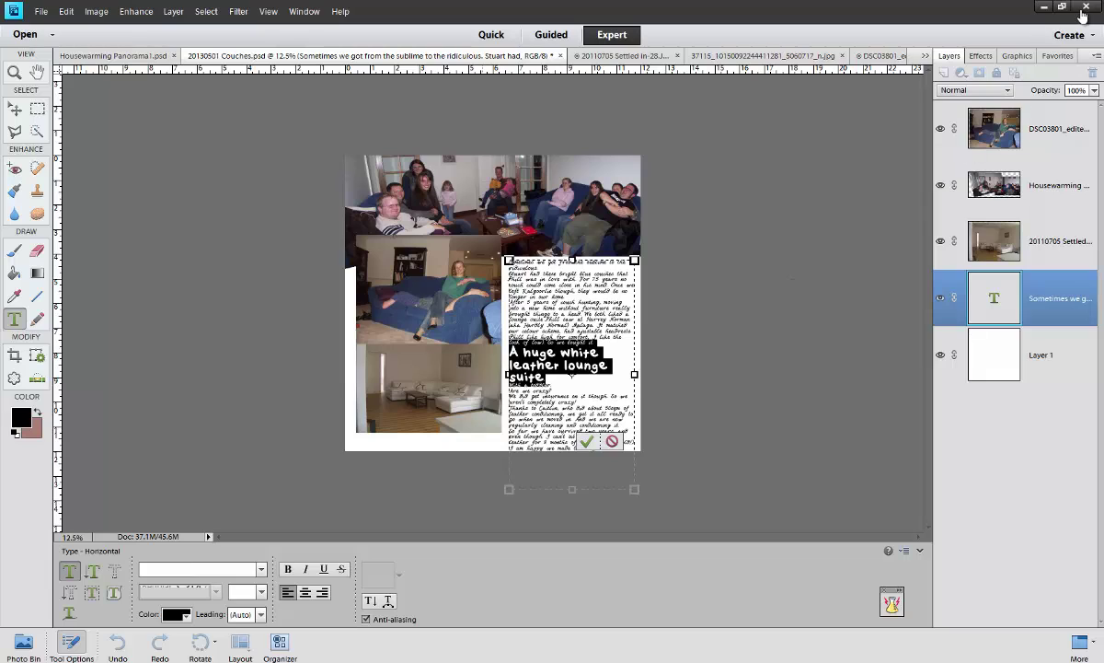
{"action": "type", "text": "24"}
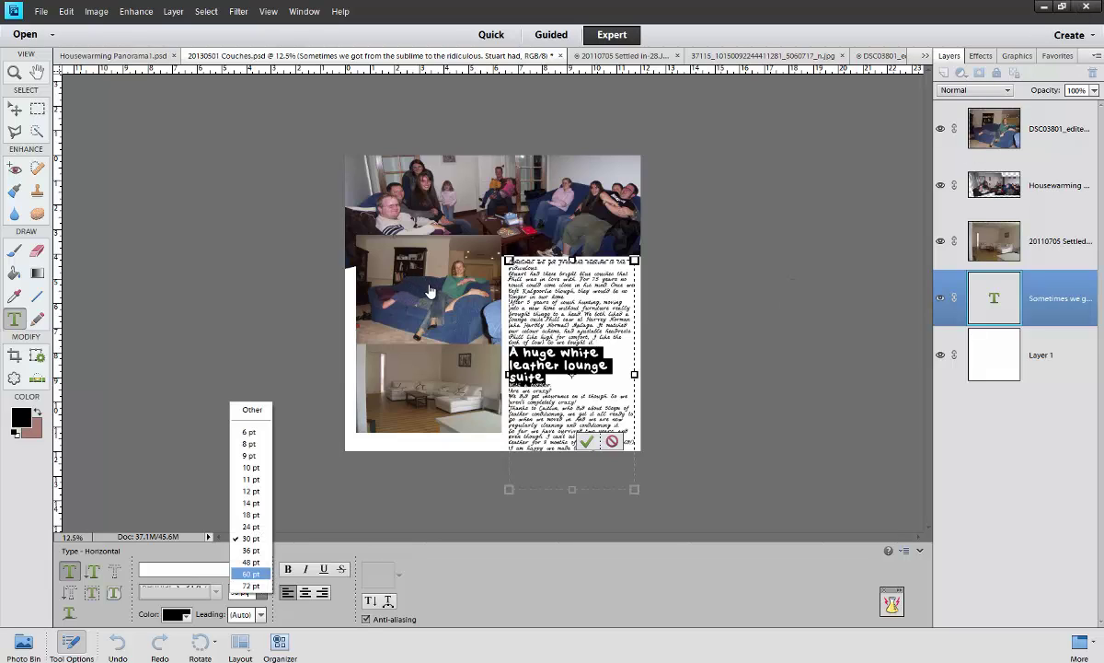
{"action": "key", "text": "Return"}
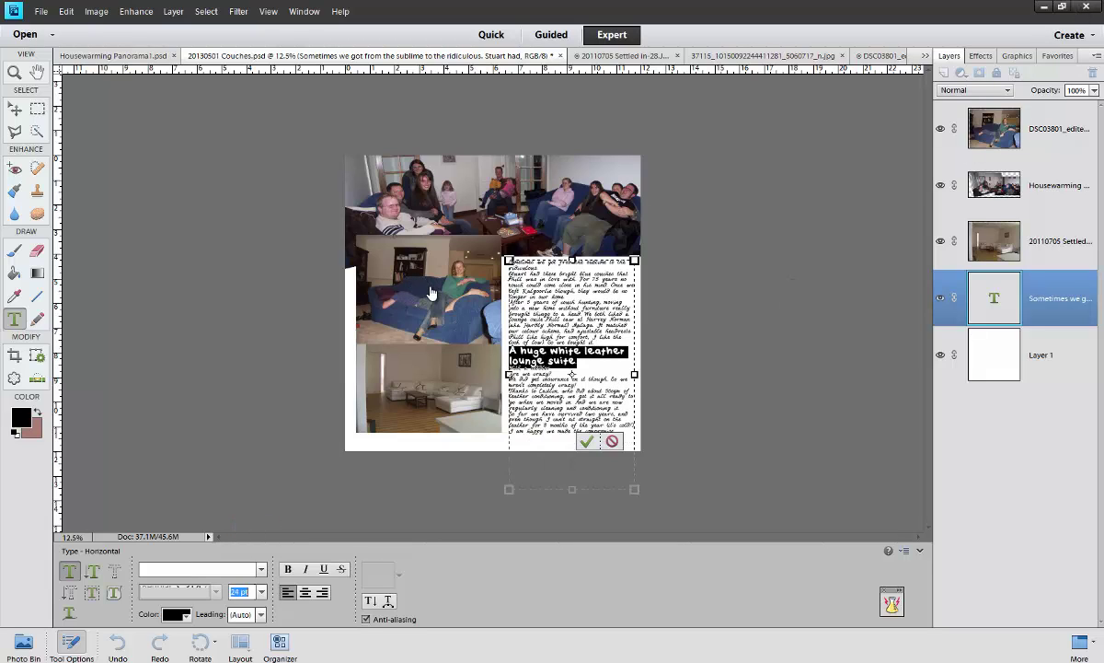
{"action": "key", "text": "ctrl+Return"}
- Select the middle and lower photo layers together and nudge them left
{"action": "key", "text": "v"}
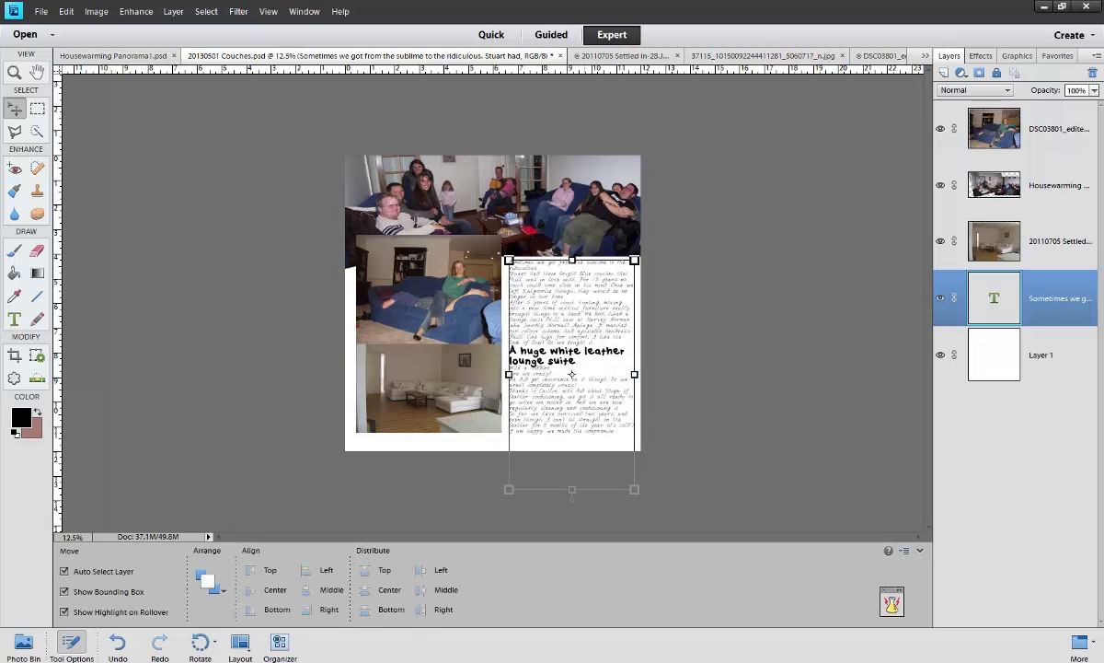
{"action": "left_click", "coordinate": [429, 387], "text": "shift"}
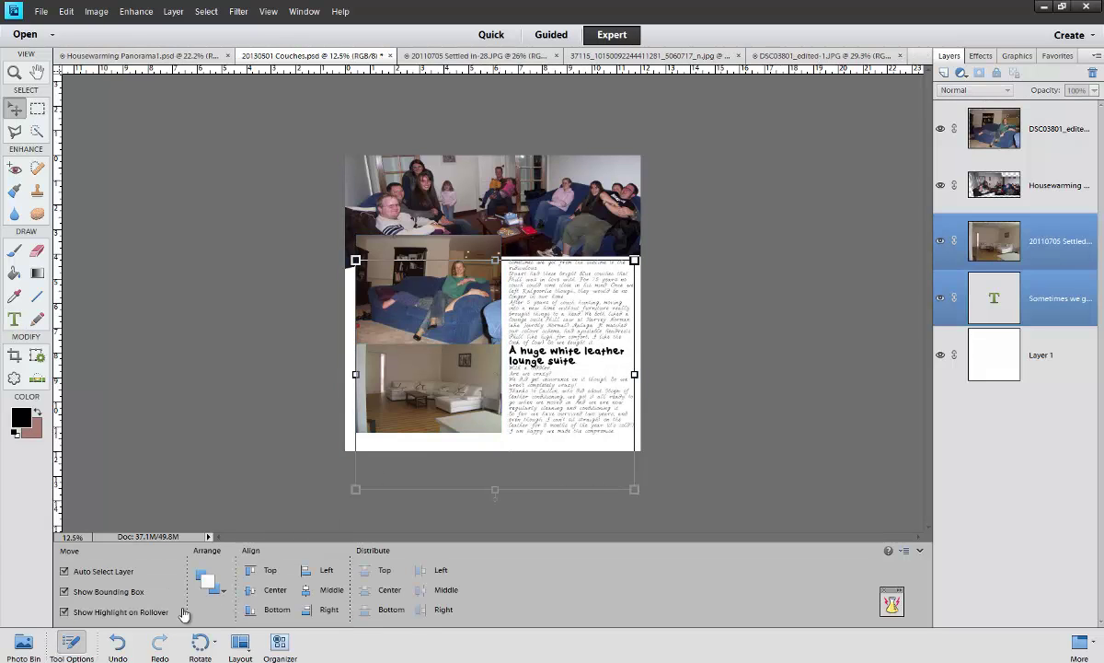
{"action": "key", "text": "Down"}
{"action": "key", "text": "Down"}
{"action": "key", "text": "Down"}
{"action": "key", "text": "Down"}
{"action": "key", "text": "Down"}
{"action": "key", "text": "Down"}
{"action": "key", "text": "Down"}
{"action": "key", "text": "Down"}
{"action": "key", "text": "Down"}
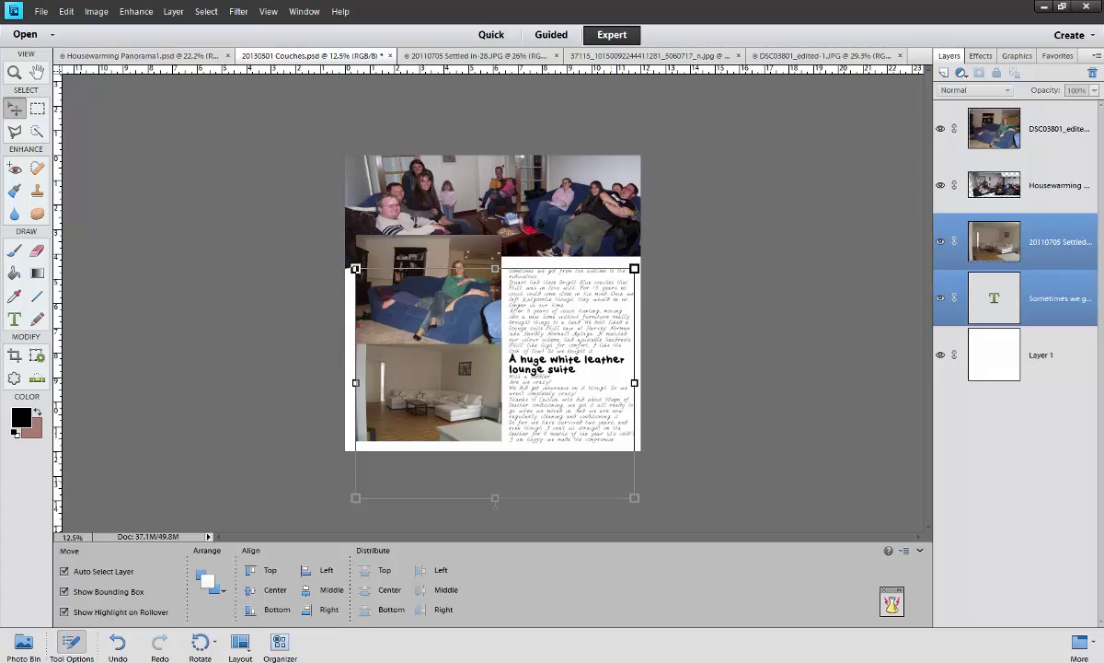
{"action": "left_click", "coordinate": [244, 109]}
{"action": "left_click", "coordinate": [405, 386]}
{"action": "left_click", "coordinate": [387, 306], "text": "shift"}
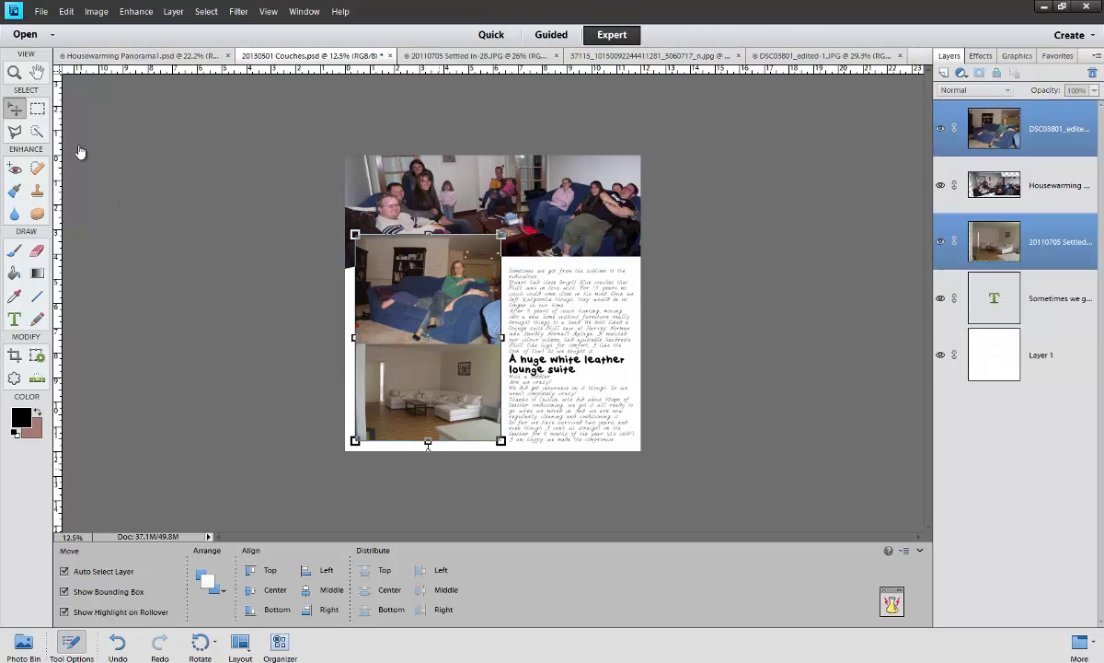
{"action": "key", "text": "Left"}
{"action": "key", "text": "Left"}
{"action": "key", "text": "Left"}
- Fine-tune the two photos' positions, nudging the lower one down and both further left
{"action": "key", "text": "Down"}
{"action": "key", "text": "Down"}
{"action": "key", "text": "Down"}
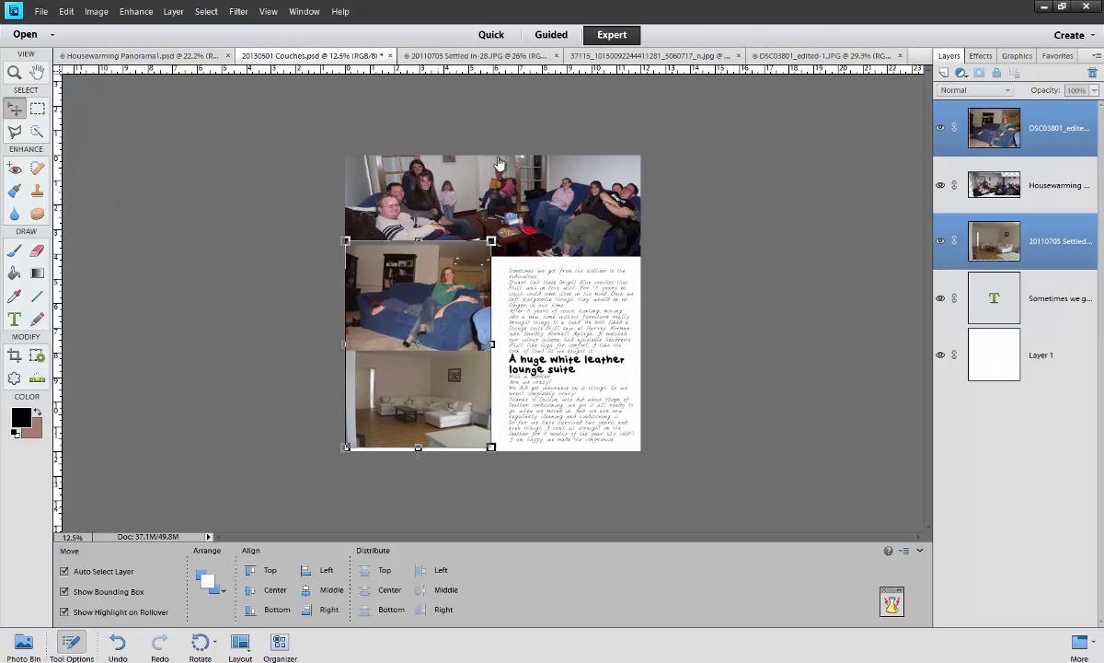
{"action": "key", "text": "Down"}
{"action": "key", "text": "Down"}
{"action": "key", "text": "Down"}
{"action": "key", "text": "Down"}
{"action": "key", "text": "Down"}
{"action": "key", "text": "Down"}
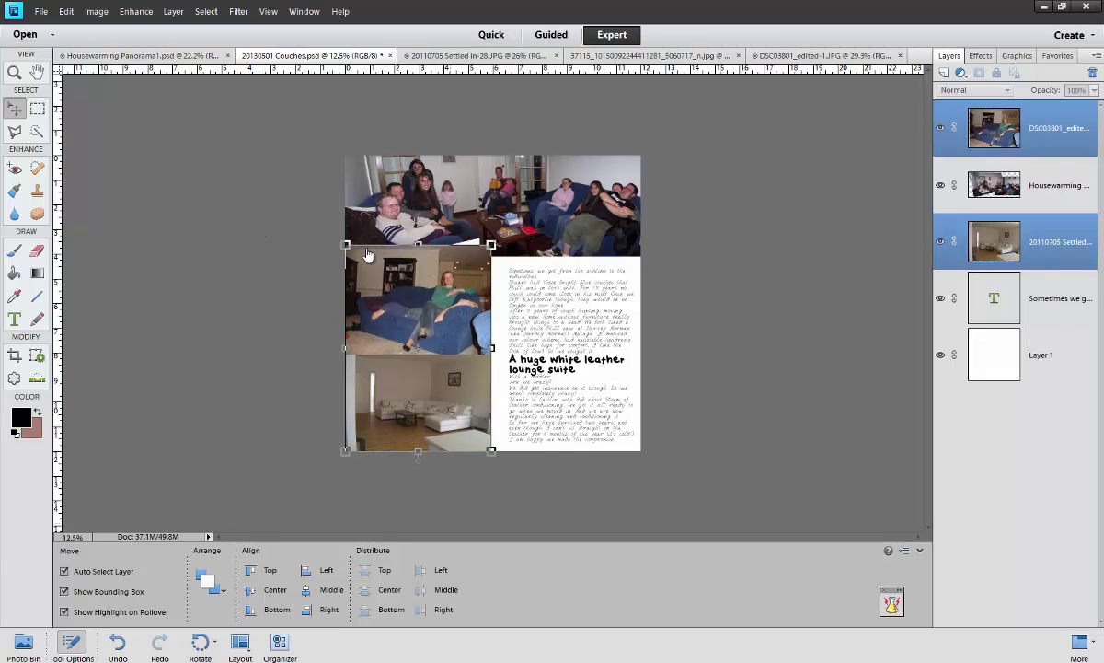
{"action": "key", "text": "Up"}
{"action": "key", "text": "Up"}
{"action": "key", "text": "Up"}
{"action": "key", "text": "Up"}
{"action": "key", "text": "Up"}
{"action": "key", "text": "Up"}
{"action": "key", "text": "Up"}
{"action": "key", "text": "Up"}
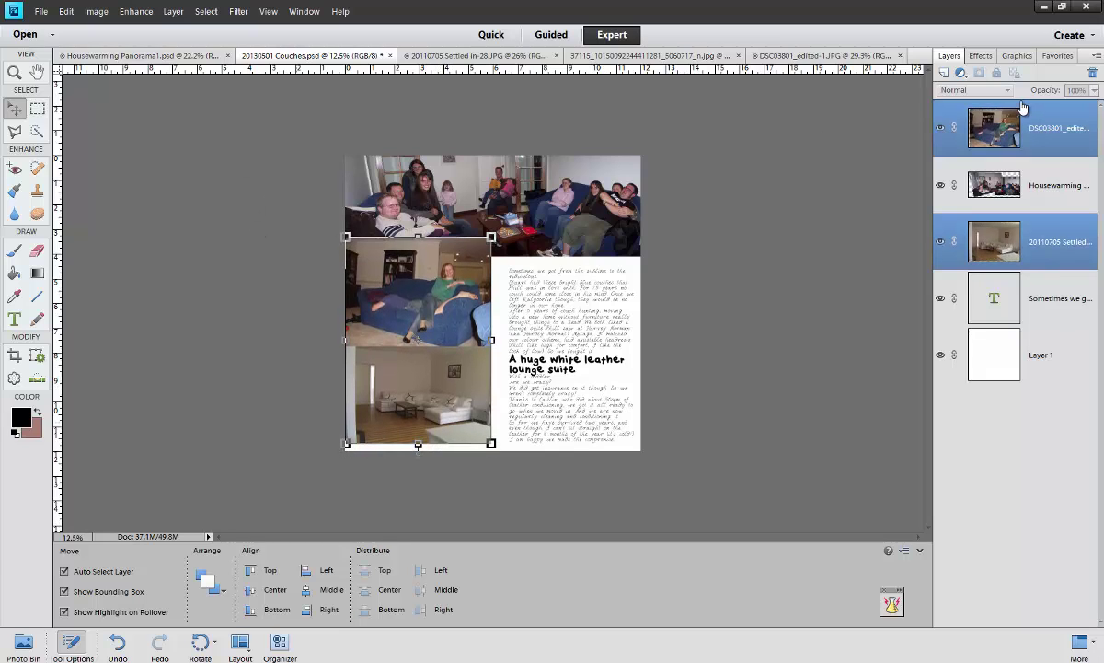
{"action": "left_click", "coordinate": [1017, 110], "text": "ctrl"}
{"action": "key", "text": "Down"}
{"action": "key", "text": "Down"}
{"action": "key", "text": "Down"}
{"action": "key", "text": "Down"}
{"action": "key", "text": "Down"}
{"action": "key", "text": "Down"}
{"action": "key", "text": "Down"}
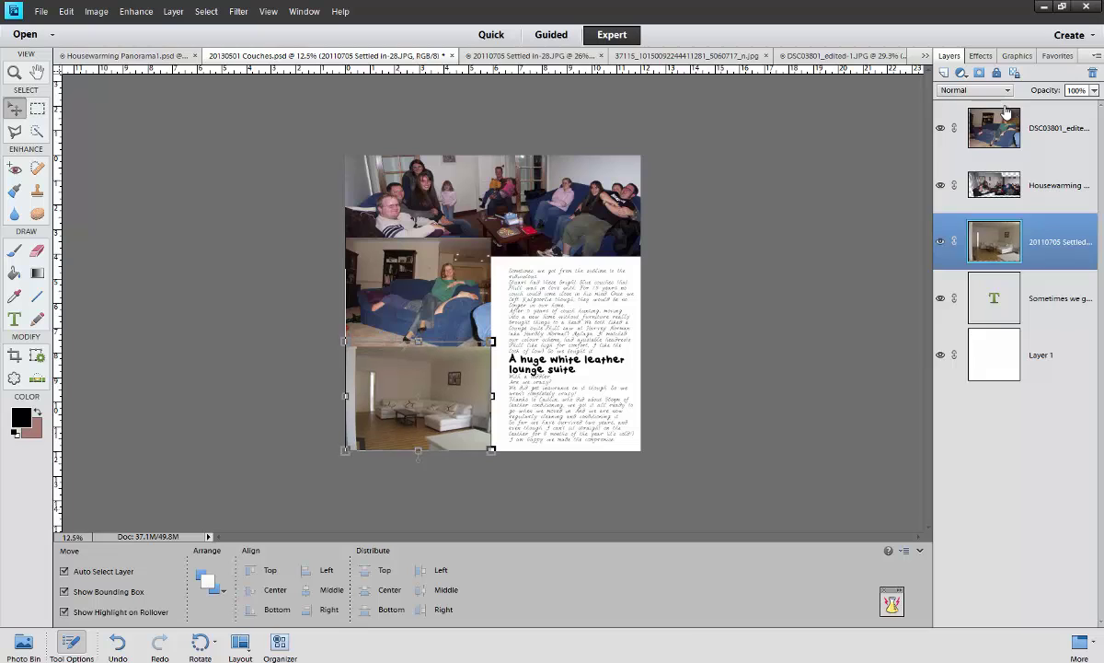
{"action": "left_click", "coordinate": [1005, 115], "text": "ctrl"}
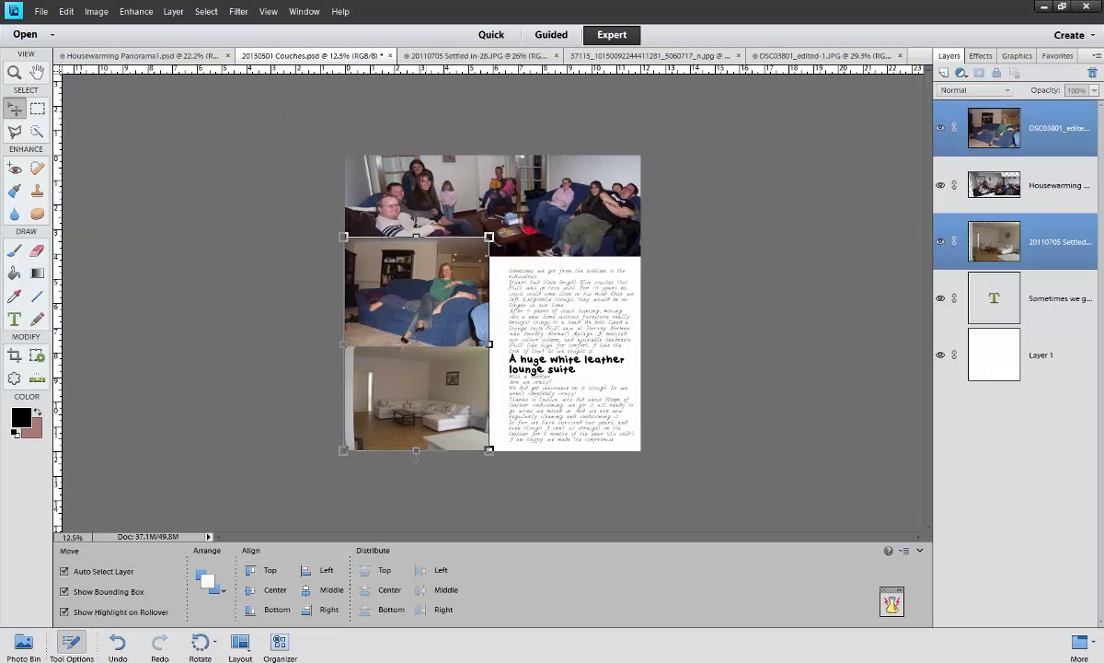
{"action": "key", "text": "Left"}
{"action": "key", "text": "Left"}
{"action": "key", "text": "Left"}
{"action": "key", "text": "Left"}
{"action": "key", "text": "Left"}
{"action": "key", "text": "Left"}
{"action": "key", "text": "Left"}
{"action": "key", "text": "Left"}
{"action": "key", "text": "Left"}
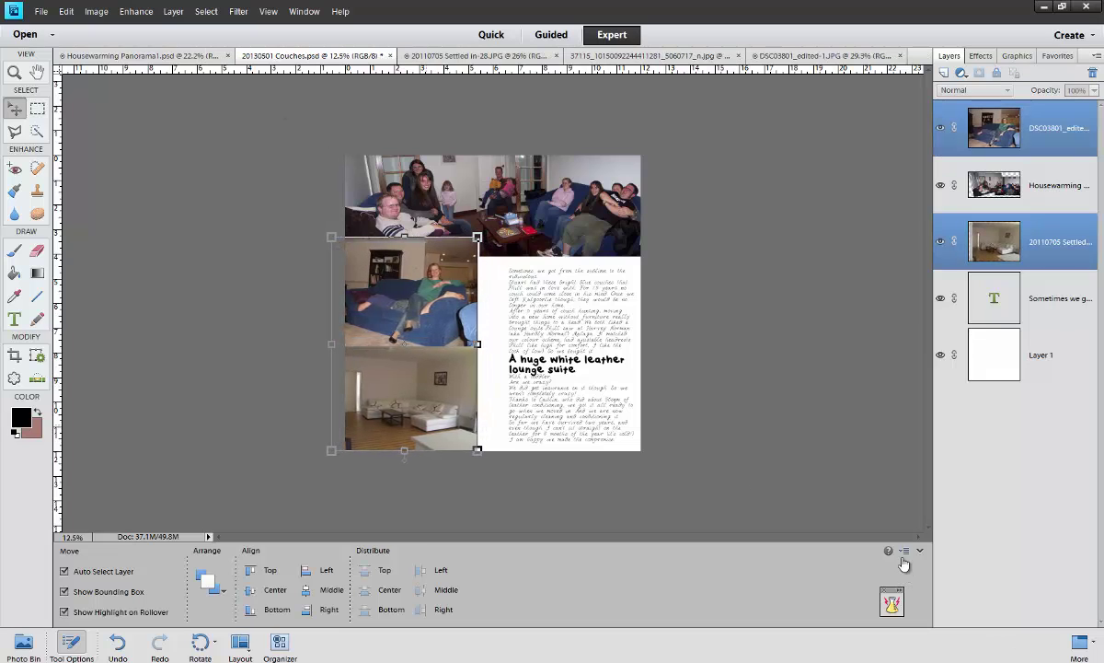
- Widen the journaling text box leftward into the freed space
{"action": "left_click", "coordinate": [517, 394]}
{"action": "double_click", "coordinate": [516, 398]}
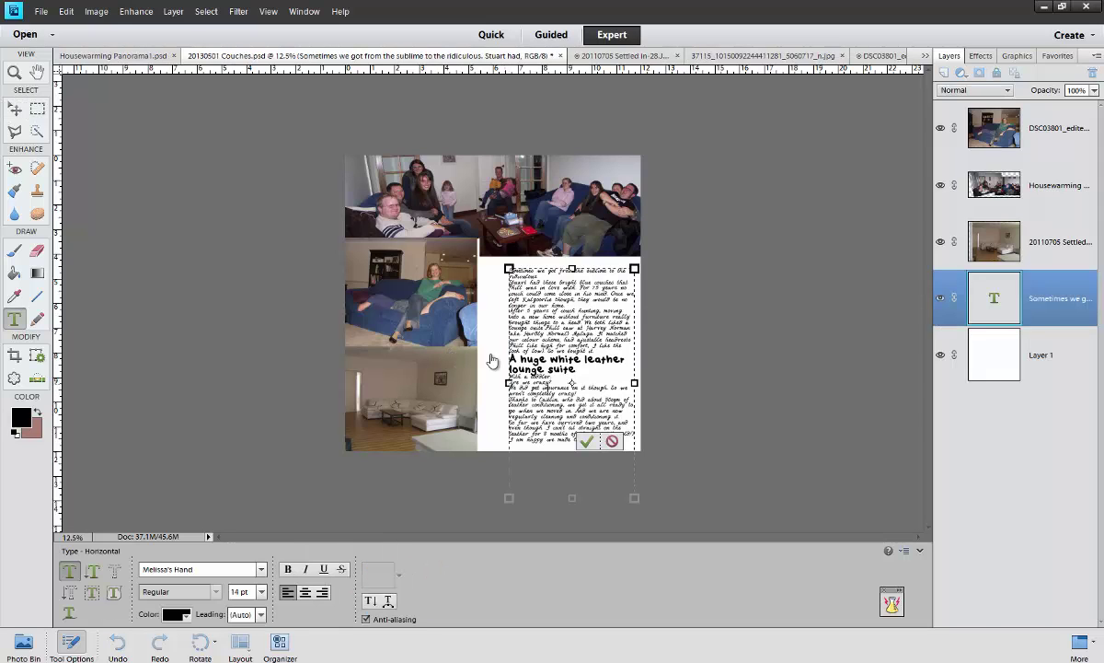
{"action": "left_click_drag", "start_coordinate": [509, 269], "coordinate": [487, 269]}
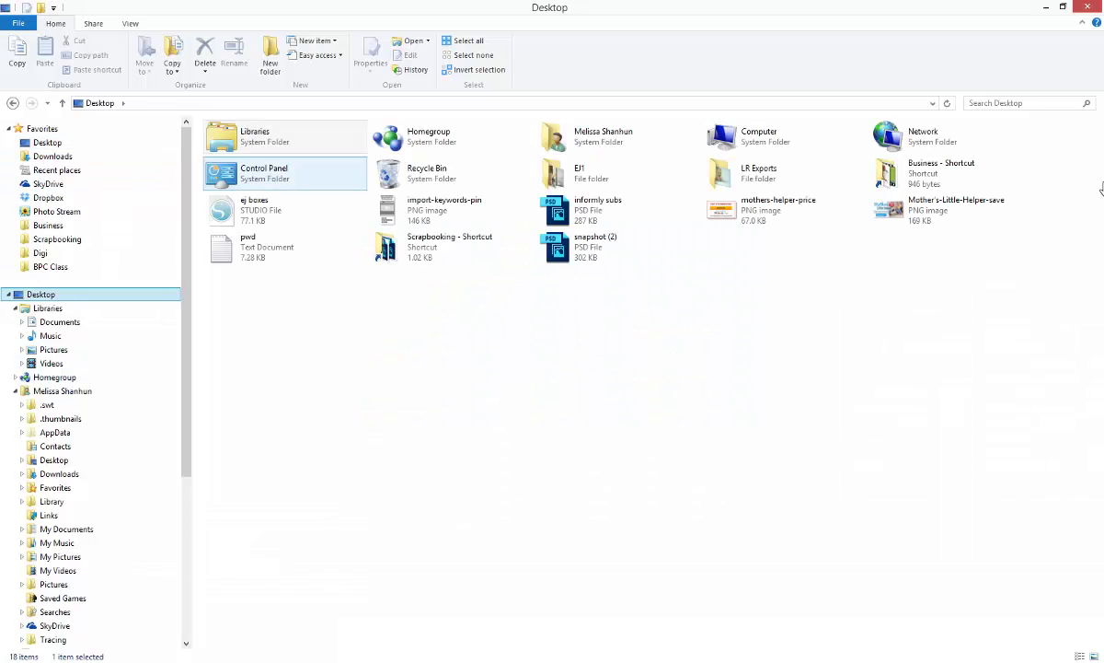
- Search the E:\Digi folder for 'white' and show results as large thumbnails
{"action": "double_click", "coordinate": [432, 155]}
{"action": "double_click", "coordinate": [229, 158]}
{"action": "left_click", "coordinate": [392, 251]}
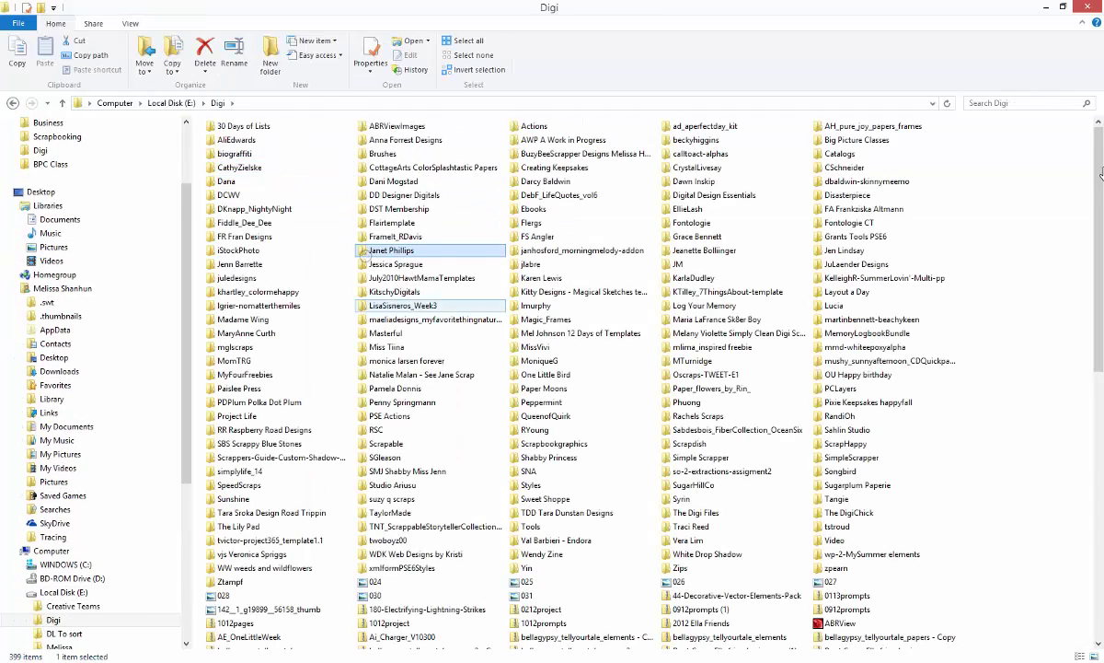
{"action": "type", "text": "wh"}
{"action": "key", "text": "ctrl+e"}
{"action": "type", "text": "white"}
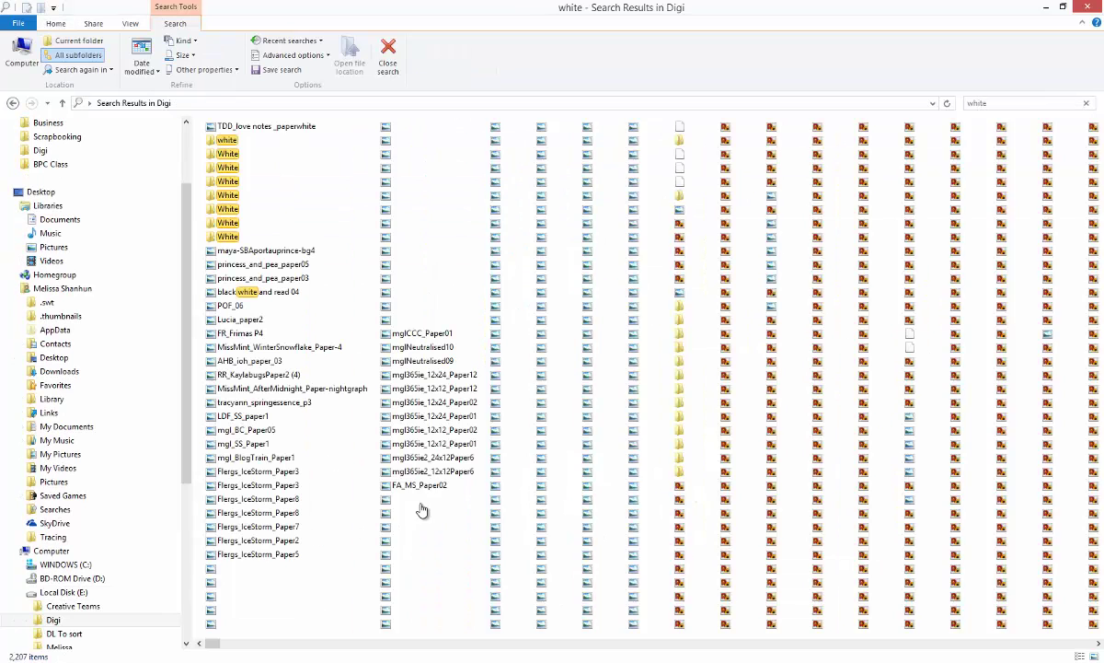
{"action": "key", "text": "ctrl+shift+2"}
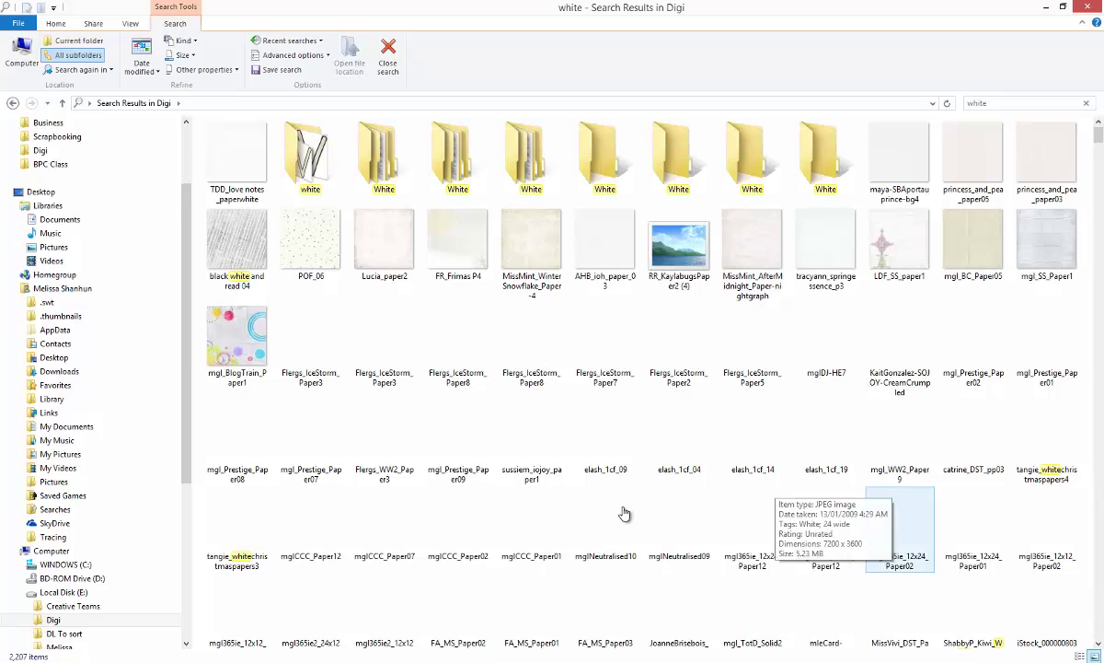
- Preview the Flergs_IceStorm_Paper8 and blue-and-white striped paper images full size
{"action": "key", "text": "Return"}
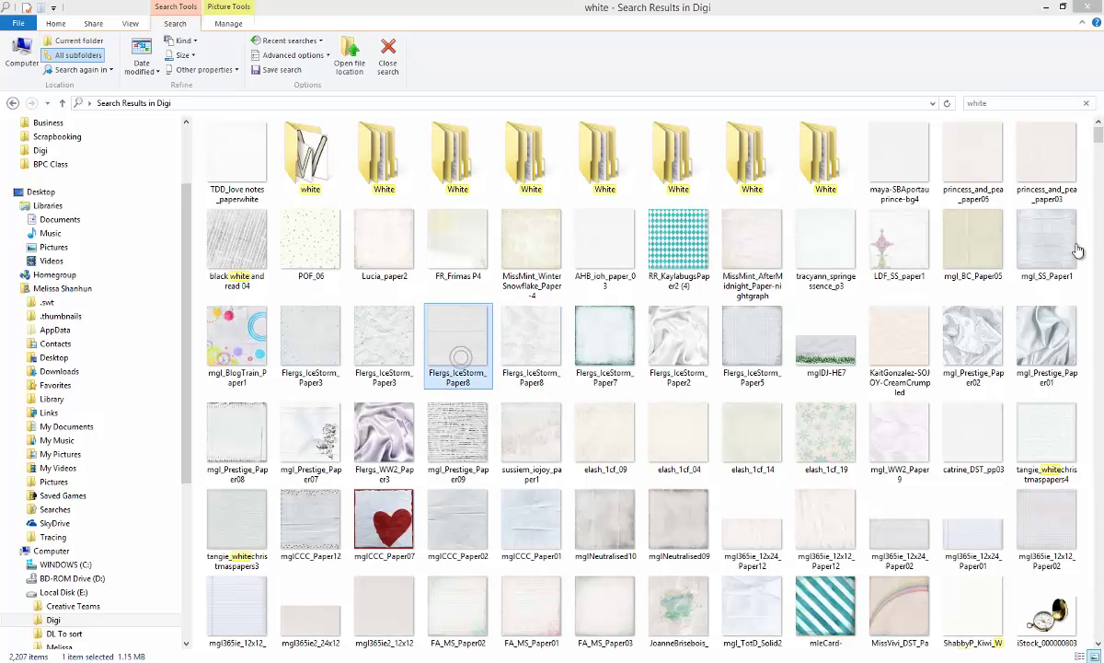
{"action": "key", "text": "shift+F10"}
{"action": "key", "text": "Escape"}
{"action": "key", "text": "alt+F4"}
{"action": "key", "text": "Down"}
{"action": "key", "text": "Down"}
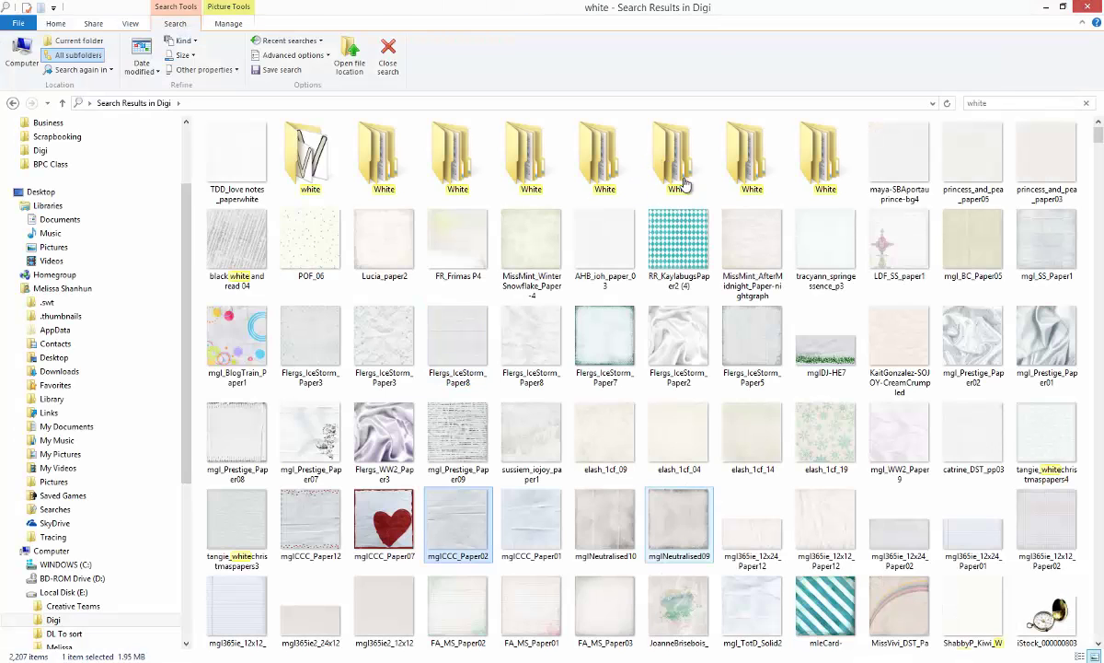
{"action": "key", "text": "Down"}
{"action": "key", "text": "Right"}
{"action": "key", "text": "Right"}
{"action": "key", "text": "Right"}
{"action": "key", "text": "Return"}
{"action": "key", "text": "alt+F4"}
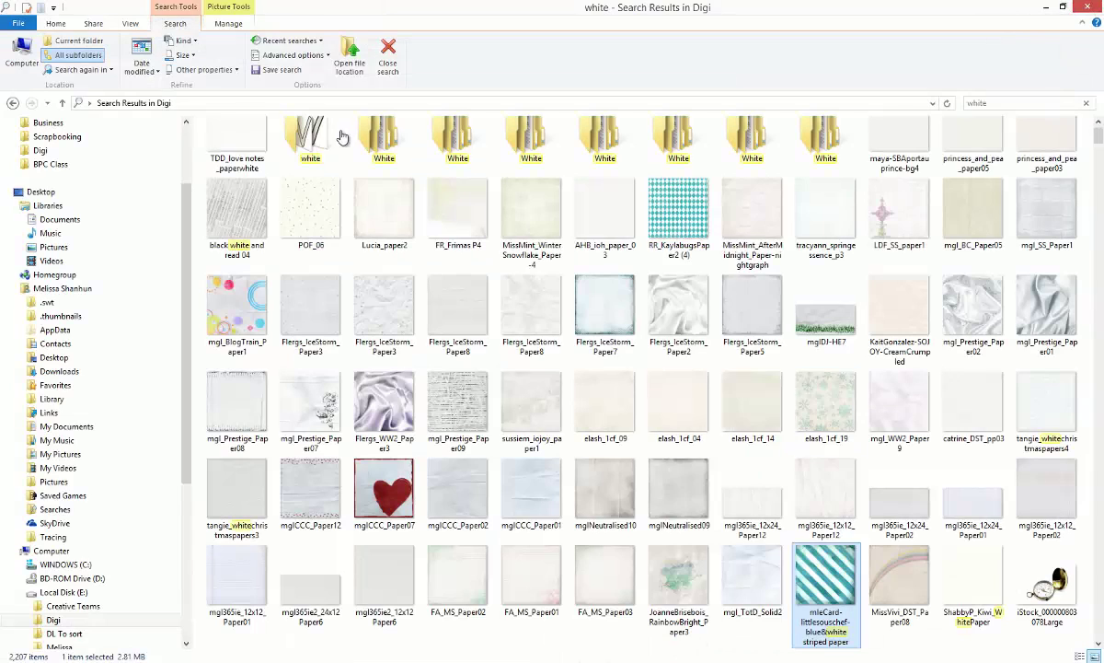
- Open the striped paper in Photoshop Elements, then select the mgl_BlogTrain_Paper1 paper
{"action": "key", "text": "shift+F10"}
{"action": "key", "text": "Down"}
{"action": "key", "text": "Down"}
{"action": "key", "text": "Right"}
{"action": "key", "text": "alt+Tab"}
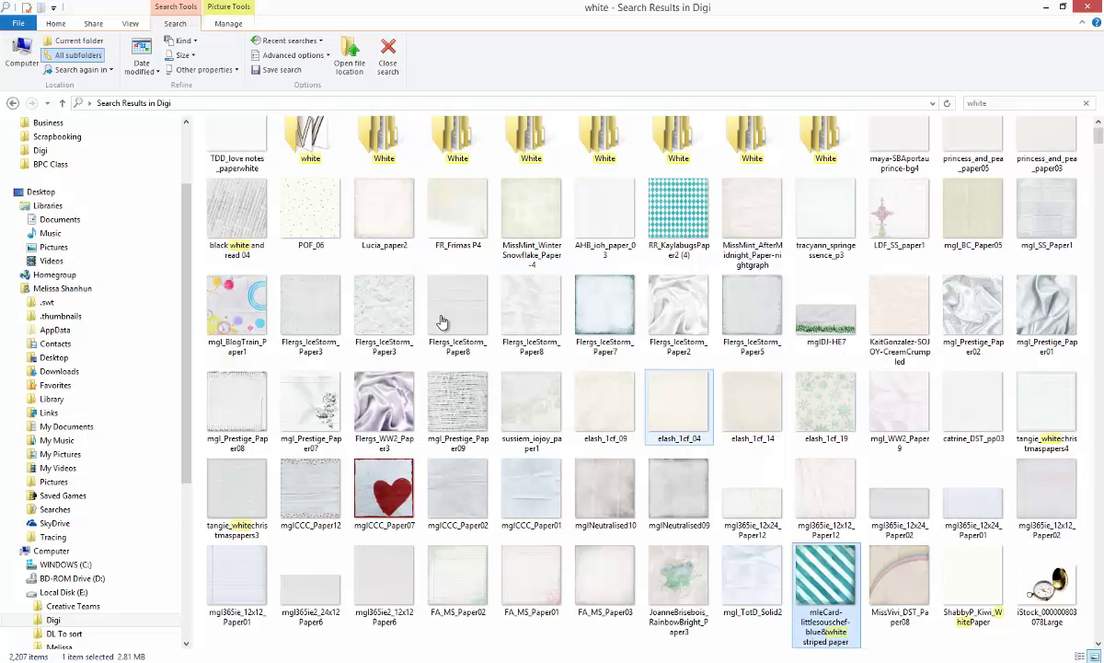
{"action": "left_click", "coordinate": [237, 313]}
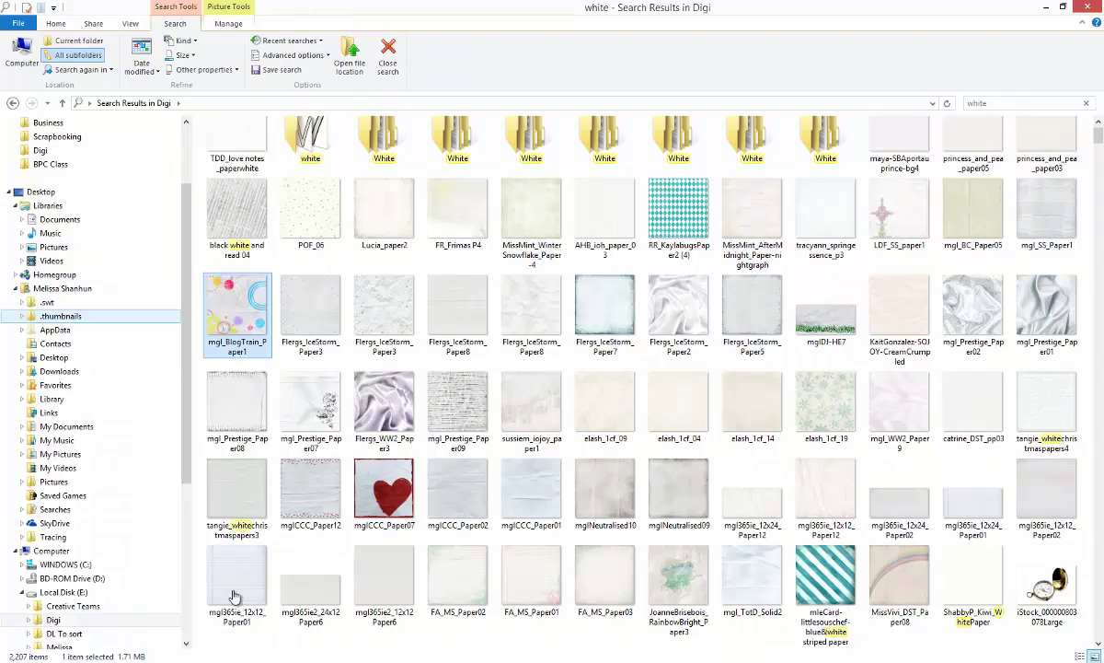
{"action": "key", "text": "shift+F10"}
{"action": "key", "text": "Escape"}
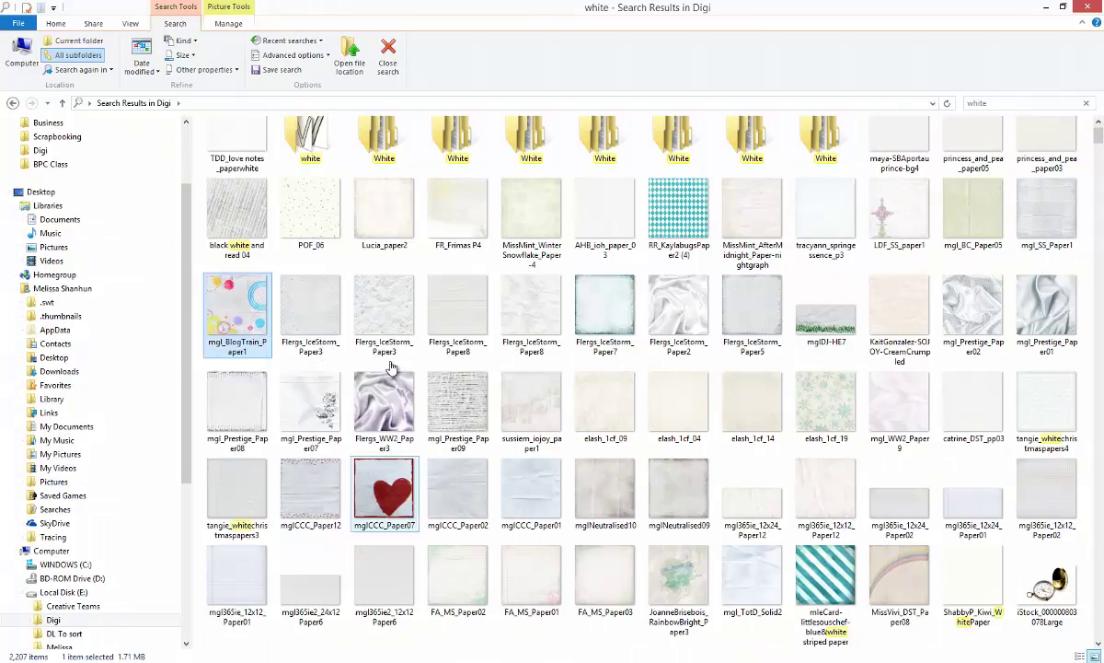
- Scroll through the search results and check the FA_Flergs_SR_Paper03 paper
{"action": "scroll", "coordinate": [407, 390], "scroll_direction": "down", "scroll_amount": 5}
{"action": "scroll", "coordinate": [460, 354], "scroll_direction": "down", "scroll_amount": 5}
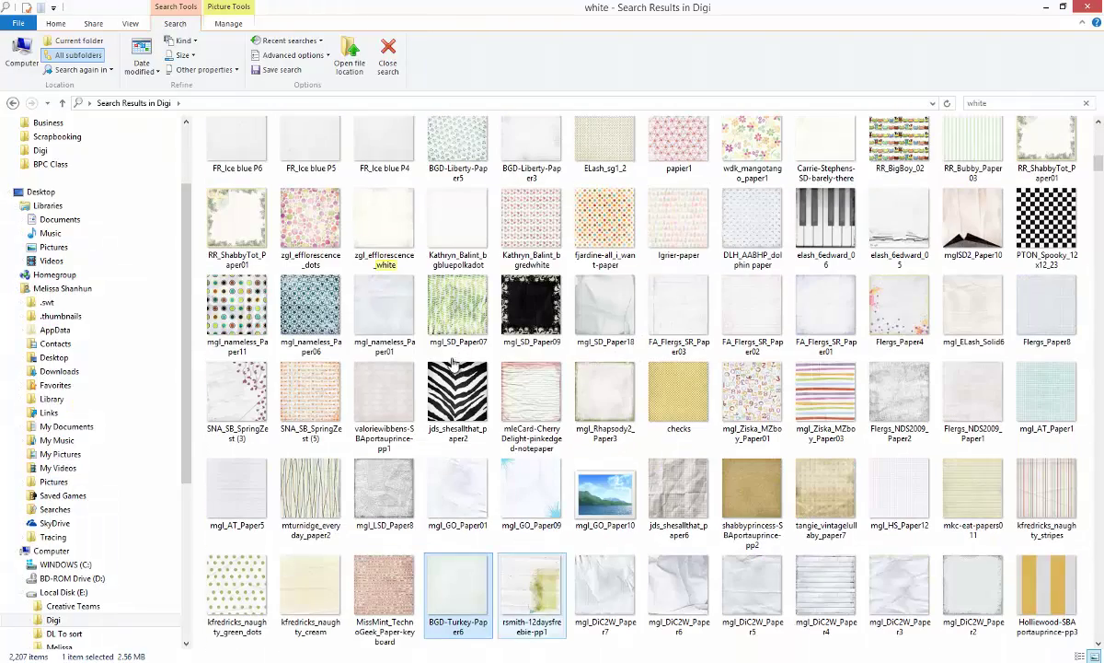
{"action": "key", "text": "Page_Down"}
{"action": "key", "text": "Page_Down"}
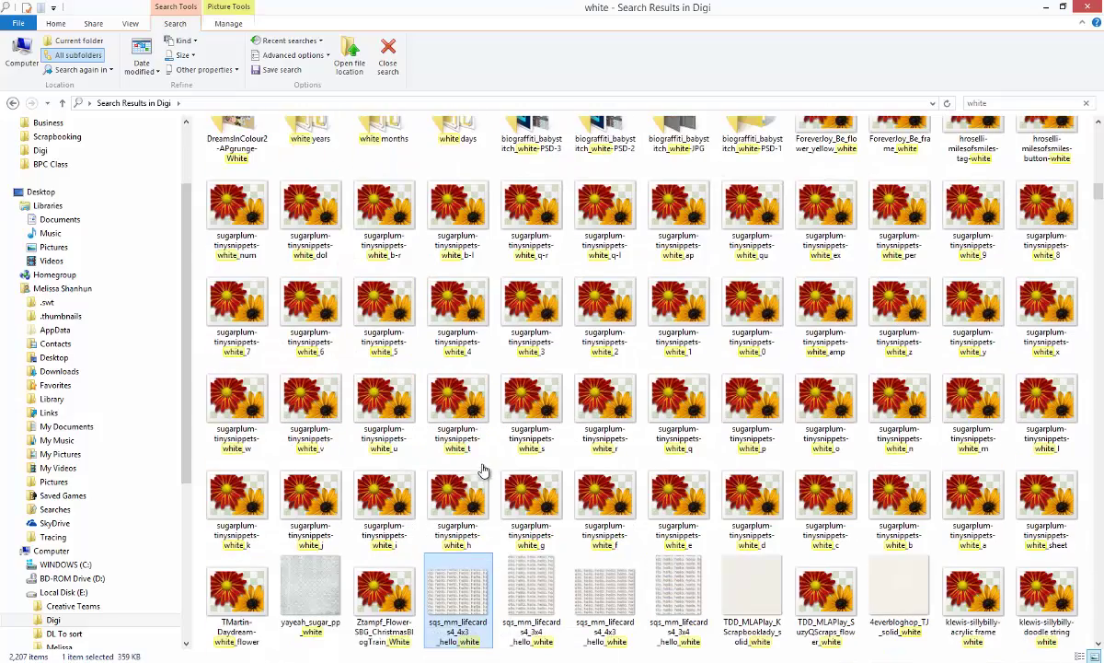
{"action": "key", "text": "Page_Down"}
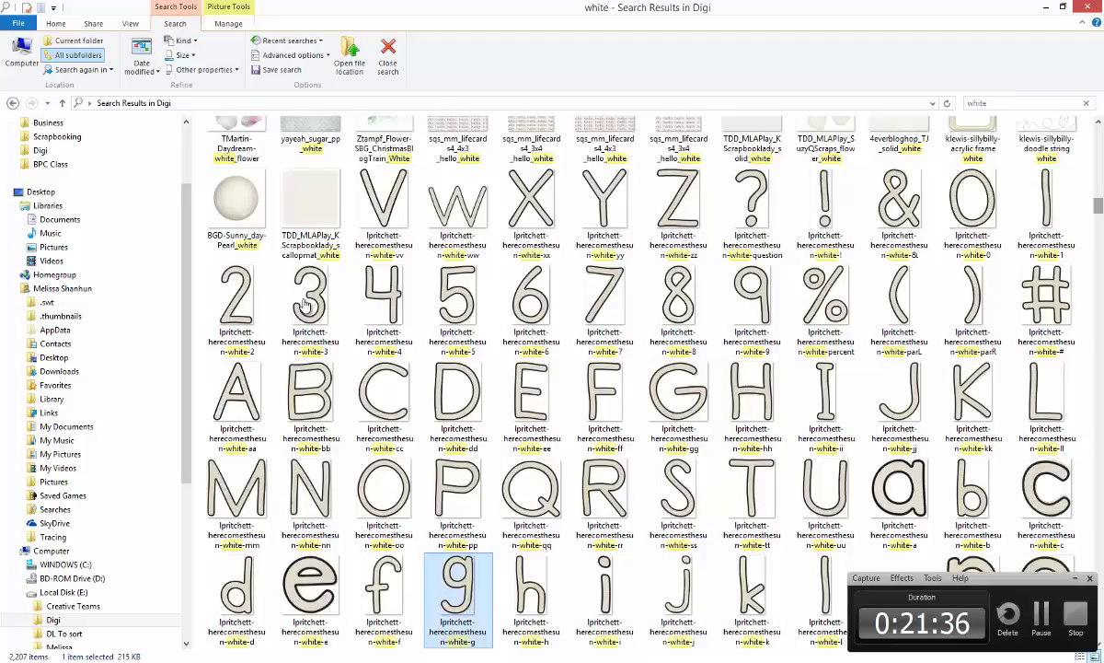
{"action": "key", "text": "Page_Down"}
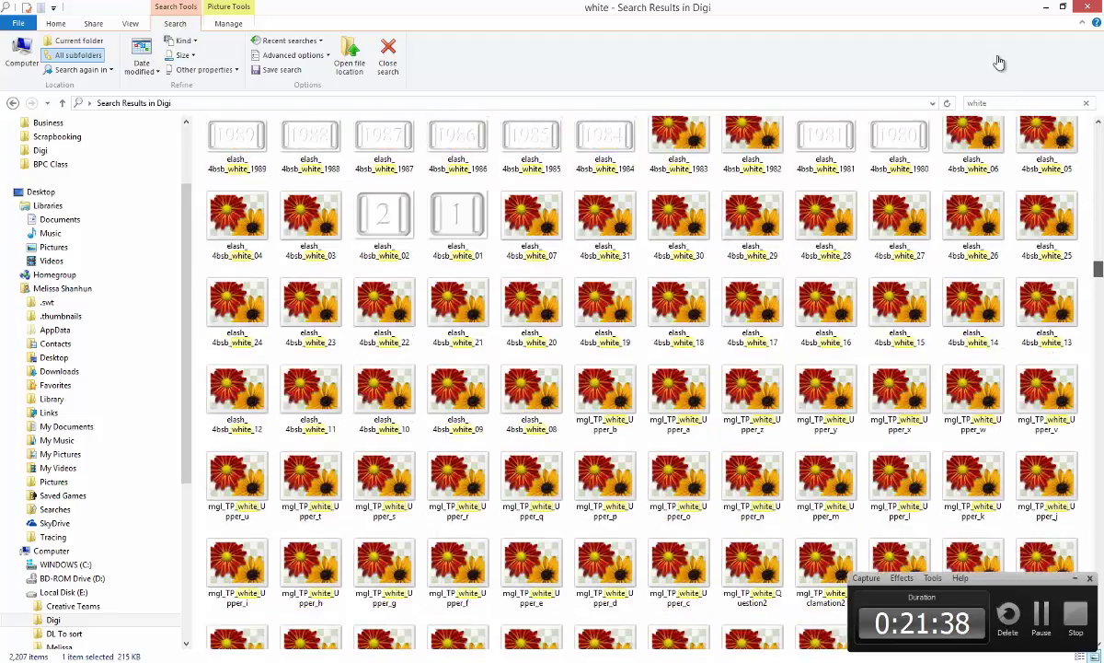
{"action": "key", "text": "Page_Down"}
{"action": "key", "text": "Page_Down"}
{"action": "key", "text": "Page_Down"}
{"action": "key", "text": "Page_Up"}
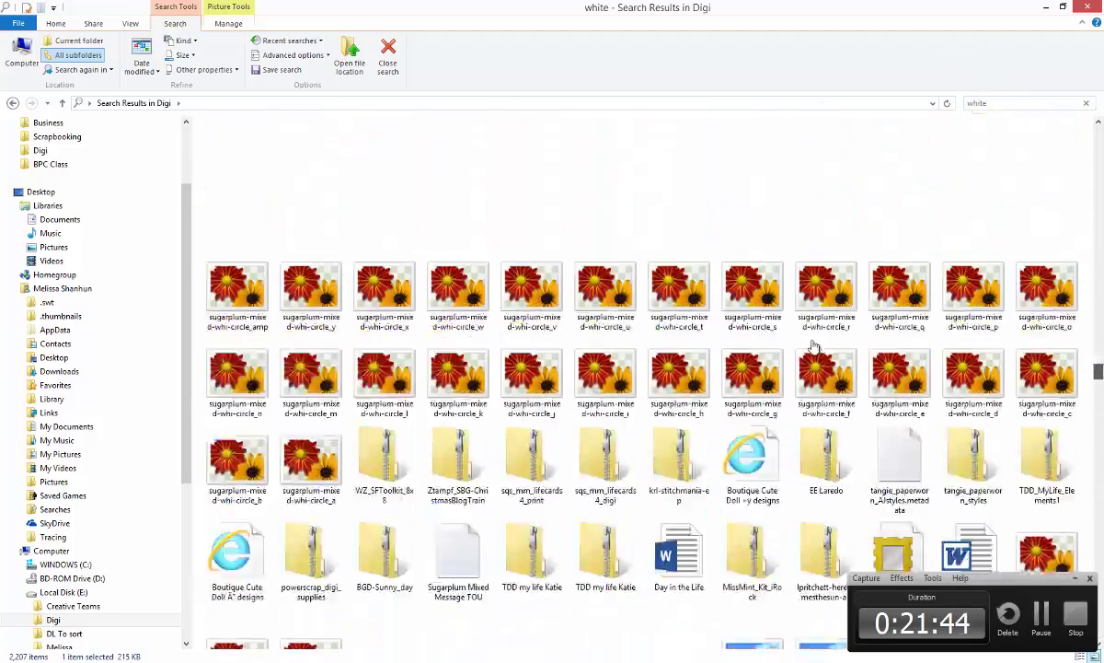
{"action": "key", "text": "Page_Up"}
{"action": "key", "text": "Page_Up"}
{"action": "key", "text": "Up"}
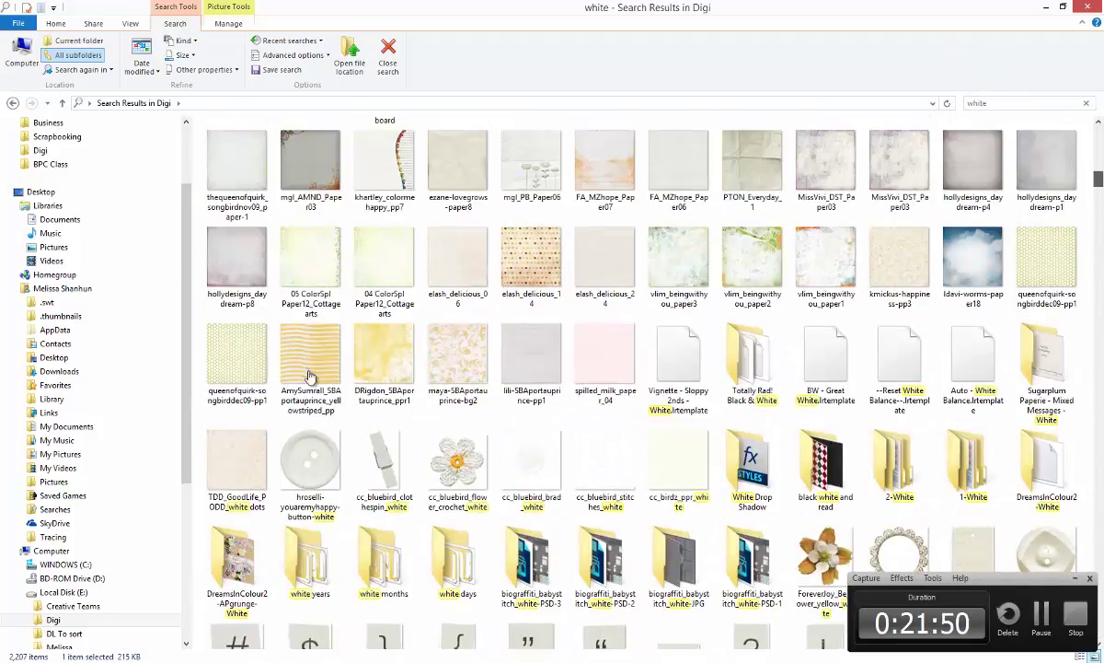
{"action": "scroll", "coordinate": [148, 204], "scroll_direction": "up", "scroll_amount": 3}
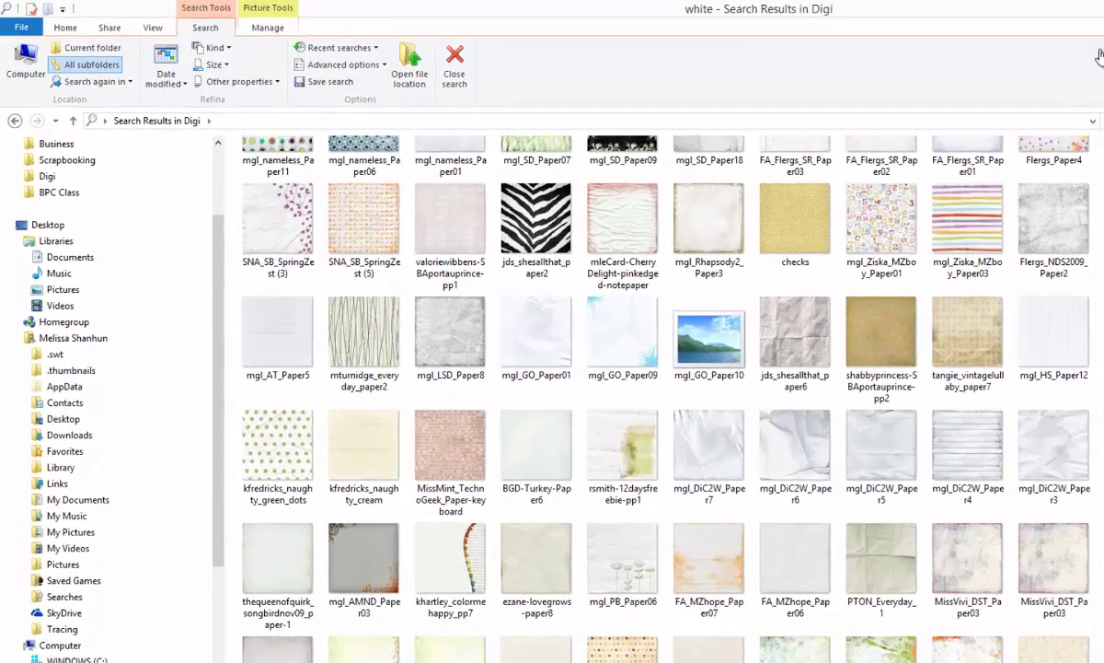
{"action": "scroll", "coordinate": [662, 396], "scroll_direction": "up", "scroll_amount": 2}
{"action": "right_click", "coordinate": [793, 338]}
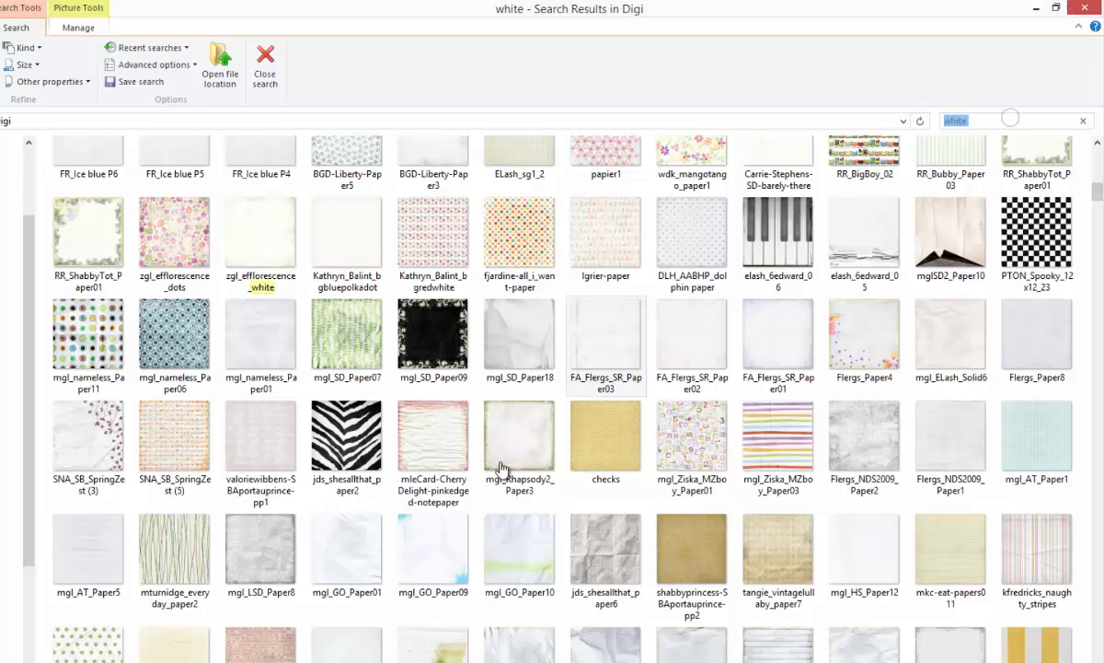
- Search for 'white frame' and open cc_bluebird_frame_whitesquare.png in Photoshop Elements
{"action": "type", "text": " frame"}
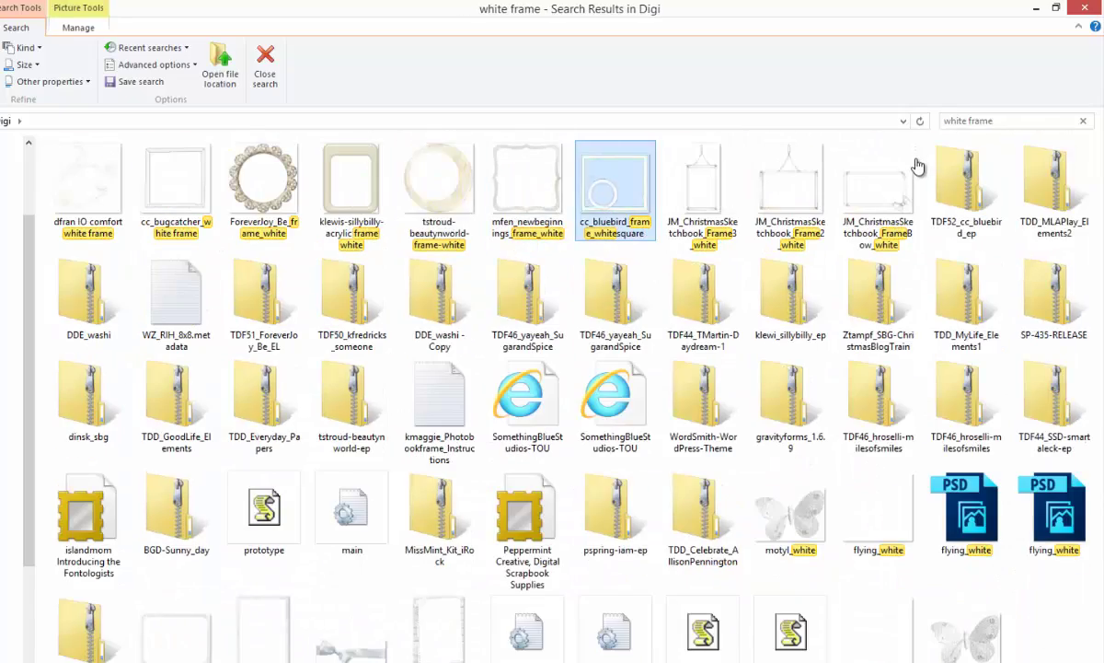
{"action": "key", "text": "shift+F10"}
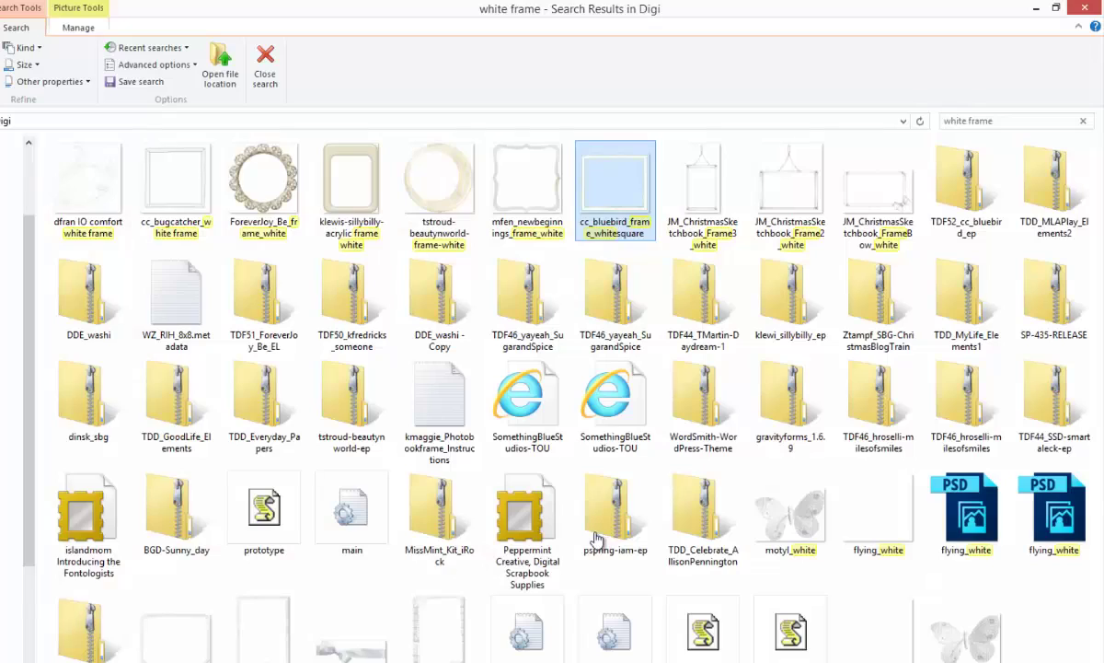
{"action": "key", "text": "Down"}
{"action": "key", "text": "Down"}
{"action": "key", "text": "Down"}
{"action": "key", "text": "Right"}
{"action": "key", "text": "Return"}
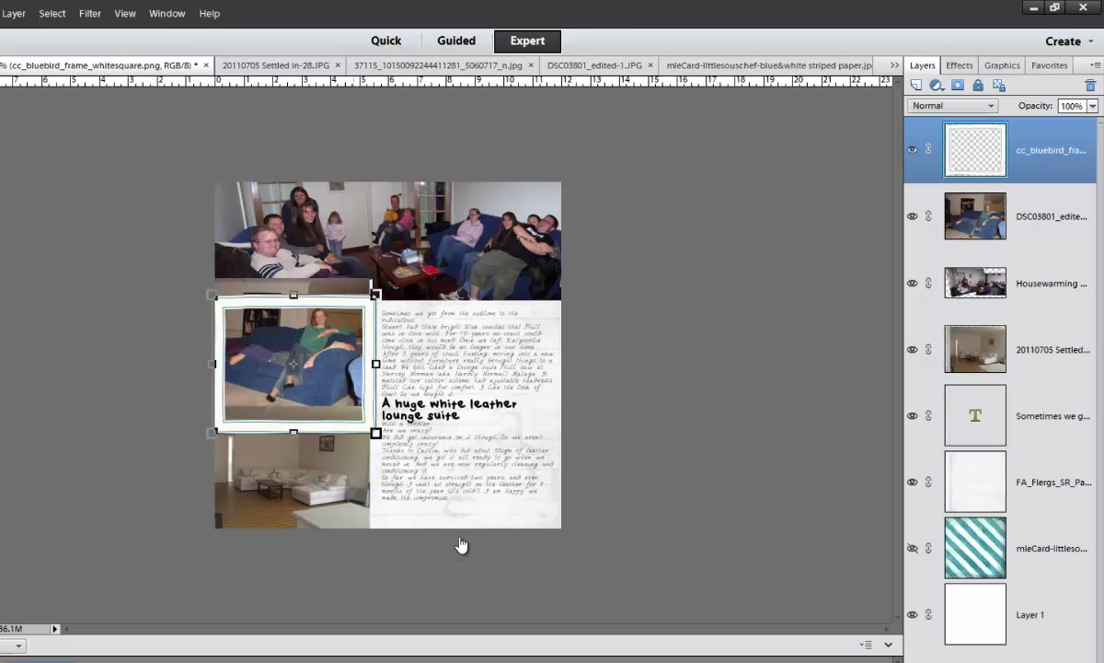
- Duplicate the bluebird frame, send it down a layer, and place it over the lower photo
{"action": "key", "text": "ctrl+z"}
{"action": "key", "text": "ctrl+z"}
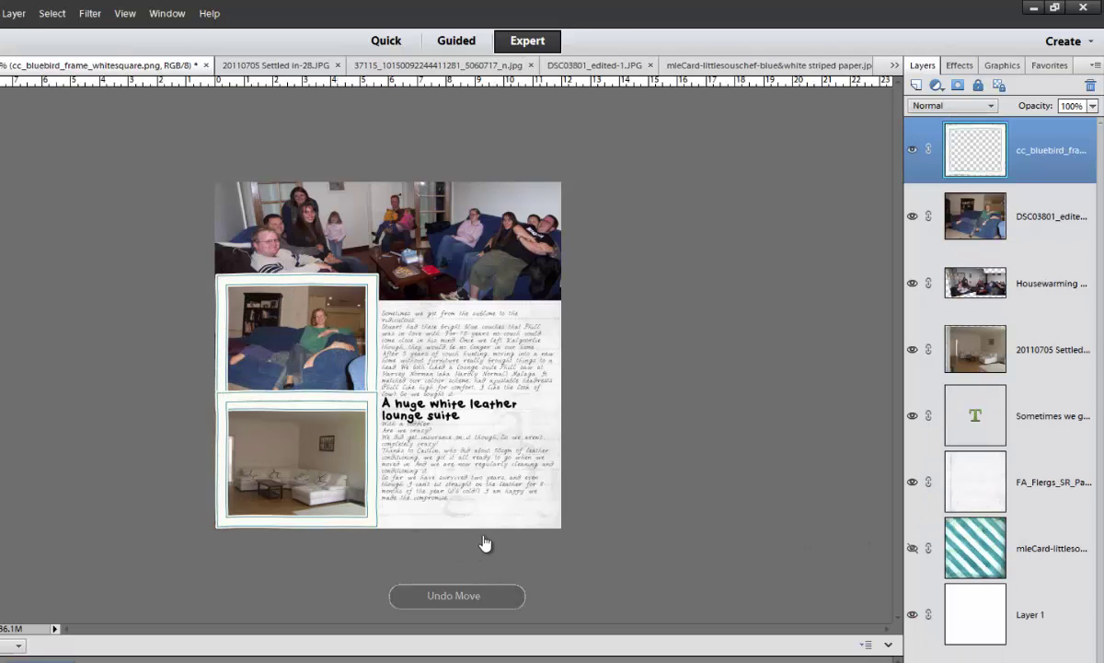
{"action": "key", "text": "ctrl+j"}
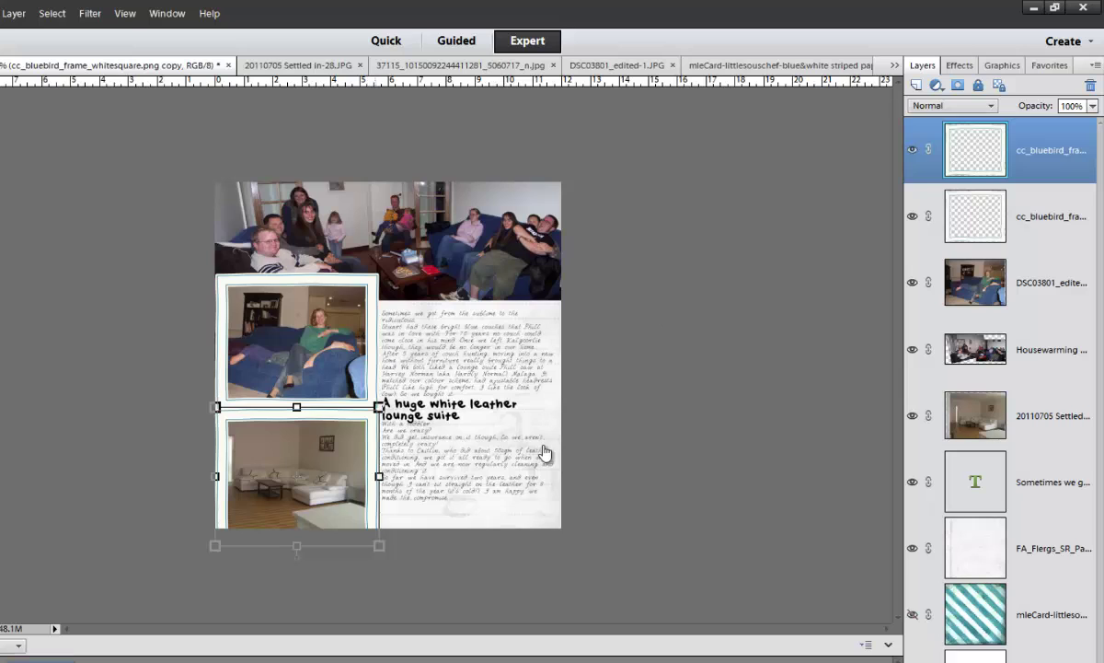
{"action": "key", "text": "ctrl+bracketleft"}
{"action": "key", "text": "ctrl+bracketleft"}
{"action": "mouse_move", "coordinate": [550, 504]}
{"action": "left_mouse_down"}
{"action": "mouse_move", "coordinate": [419, 493]}
{"action": "mouse_move", "coordinate": [420, 509]}
{"action": "left_mouse_up"}
{"action": "key", "text": "Right"}
{"action": "key", "text": "Right"}
{"action": "key", "text": "Right"}
- Switch to a different style library in the Styles panel and zoom in on the page
{"action": "key", "text": "F7"}
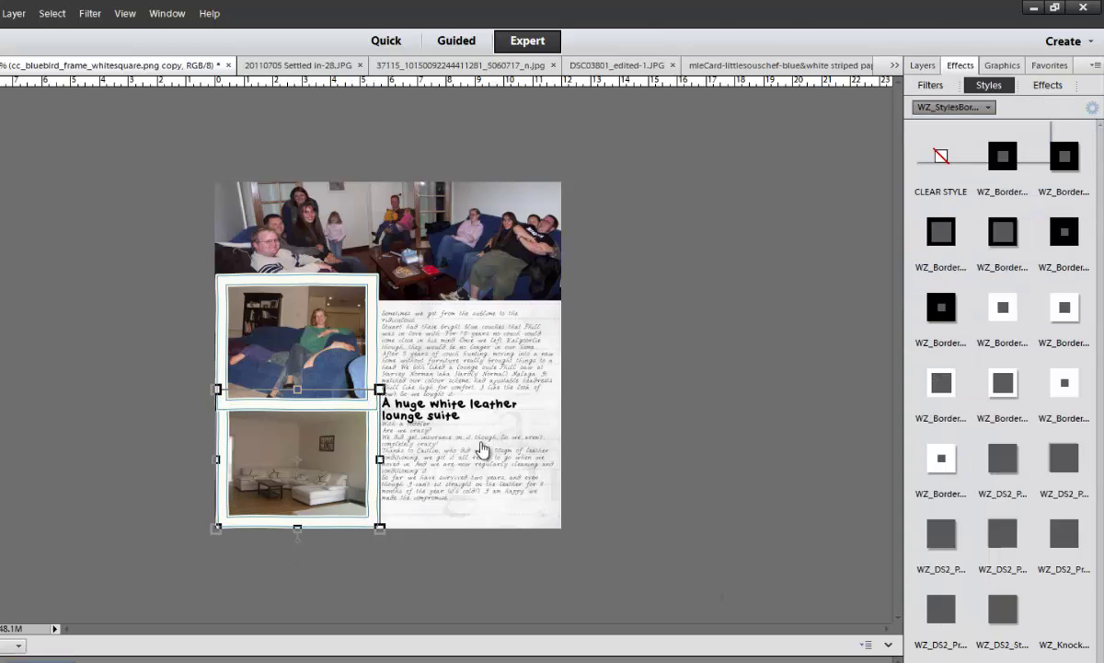
{"action": "left_click", "coordinate": [954, 107]}
{"action": "left_click", "coordinate": [939, 320]}
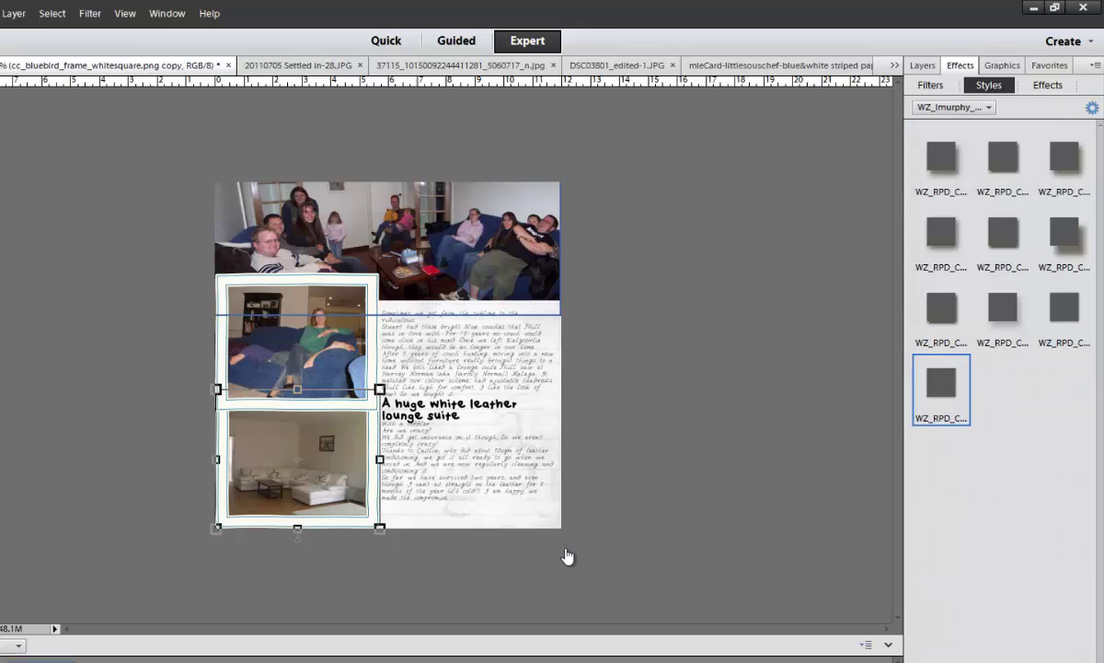
{"action": "key", "text": "ctrl+equal"}
{"action": "key", "text": "ctrl+equal"}
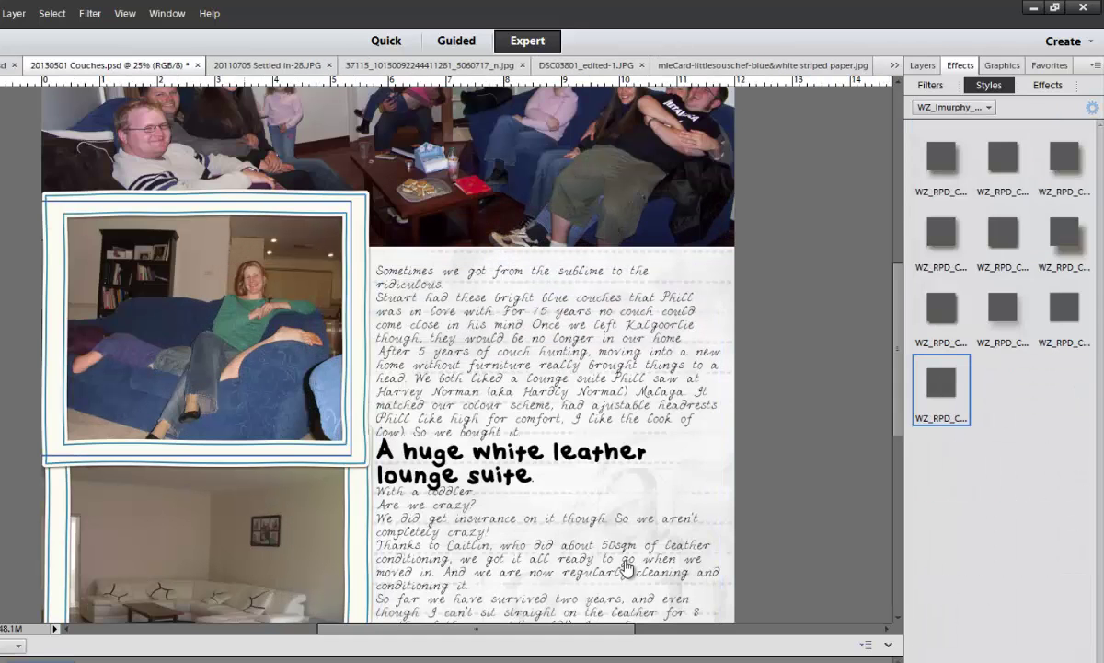
{"action": "key", "text": "alt+bracketleft"}
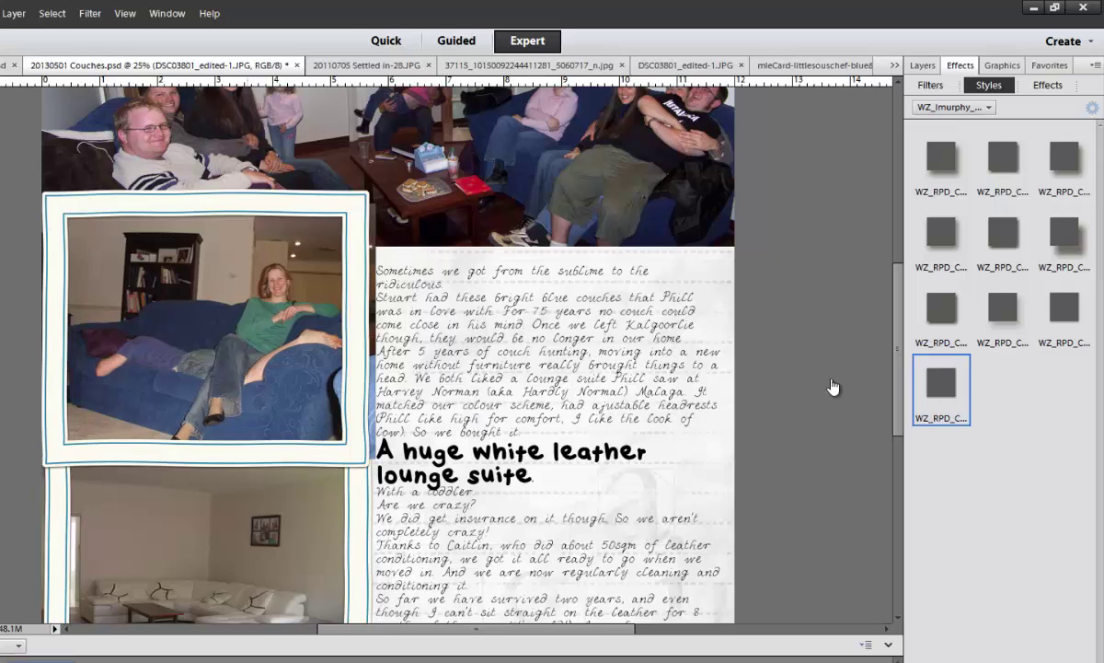
- Add a layer mask to the Housewarming panorama layer
{"action": "left_click", "coordinate": [922, 65]}
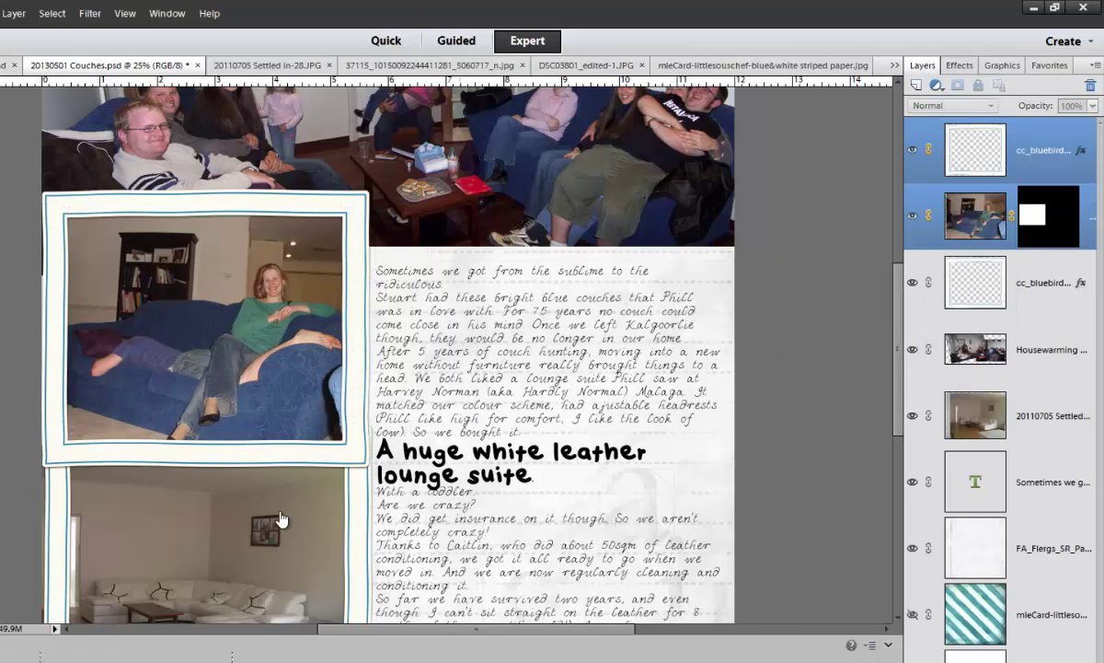
{"action": "key", "text": "Return"}
{"action": "key", "text": "ctrl+equal"}
{"action": "key", "text": "v"}
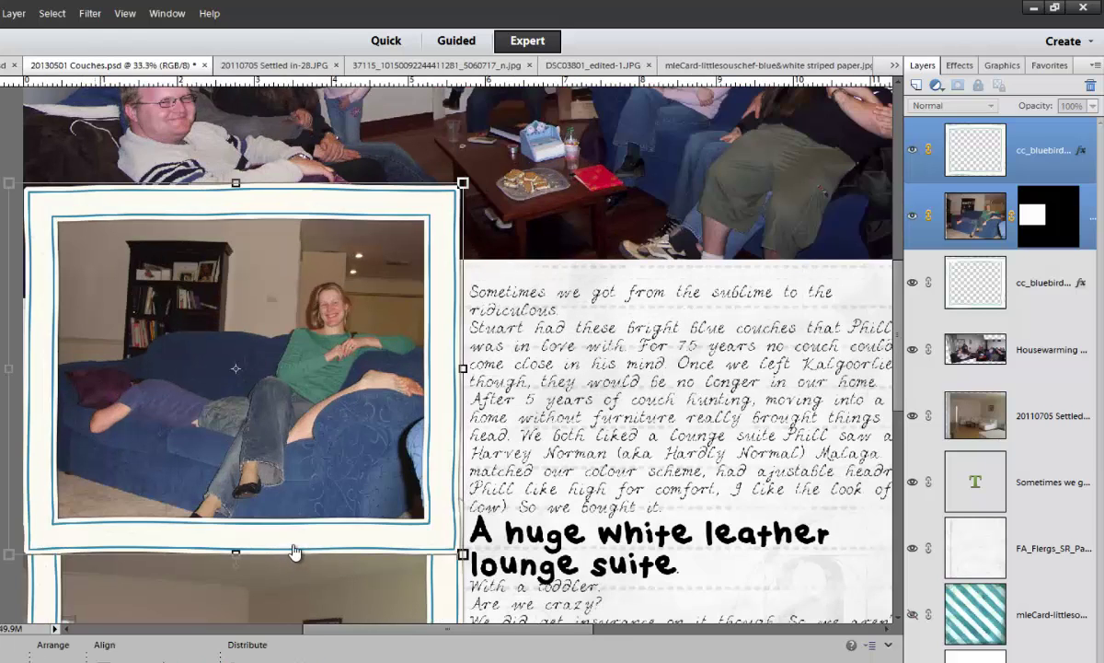
{"action": "left_click", "coordinate": [315, 589]}
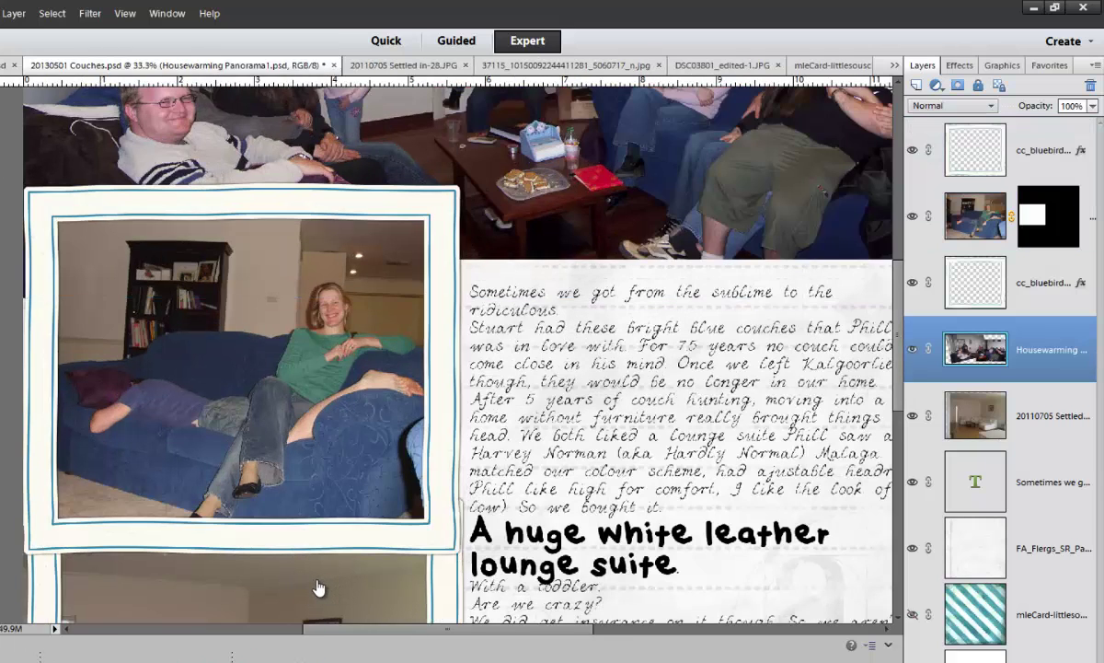
{"action": "scroll", "coordinate": [321, 590], "scroll_direction": "up", "scroll_amount": 5}
{"action": "left_click", "coordinate": [957, 85]}
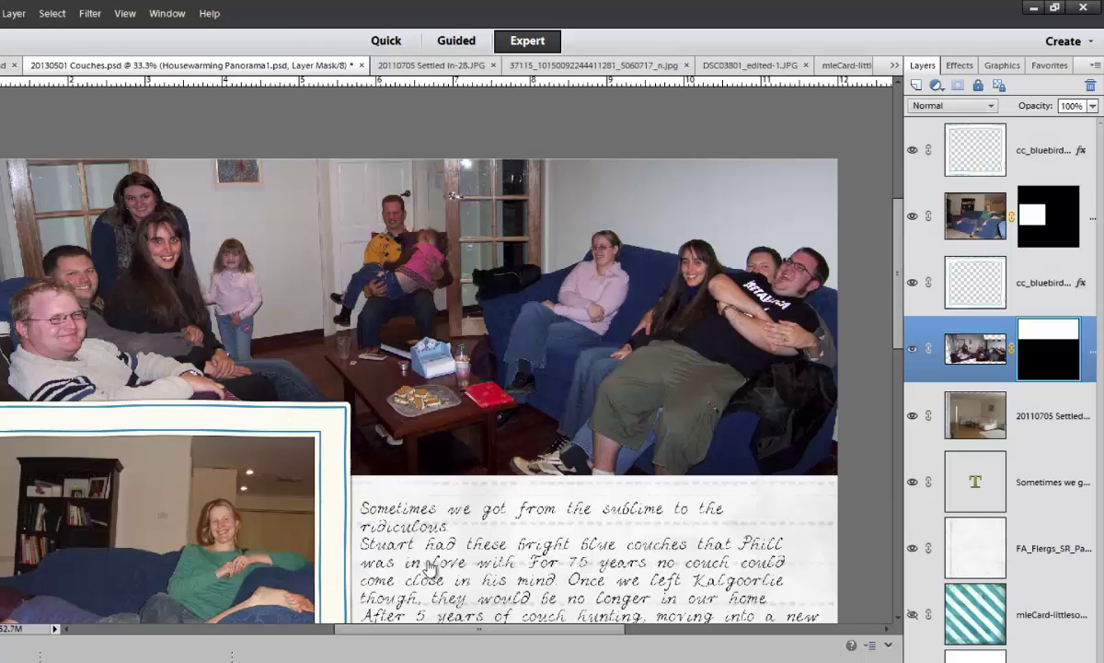
- Zoom out and move the white-couch lounge photo to the page's lower right
{"action": "key", "text": "ctrl+minus"}
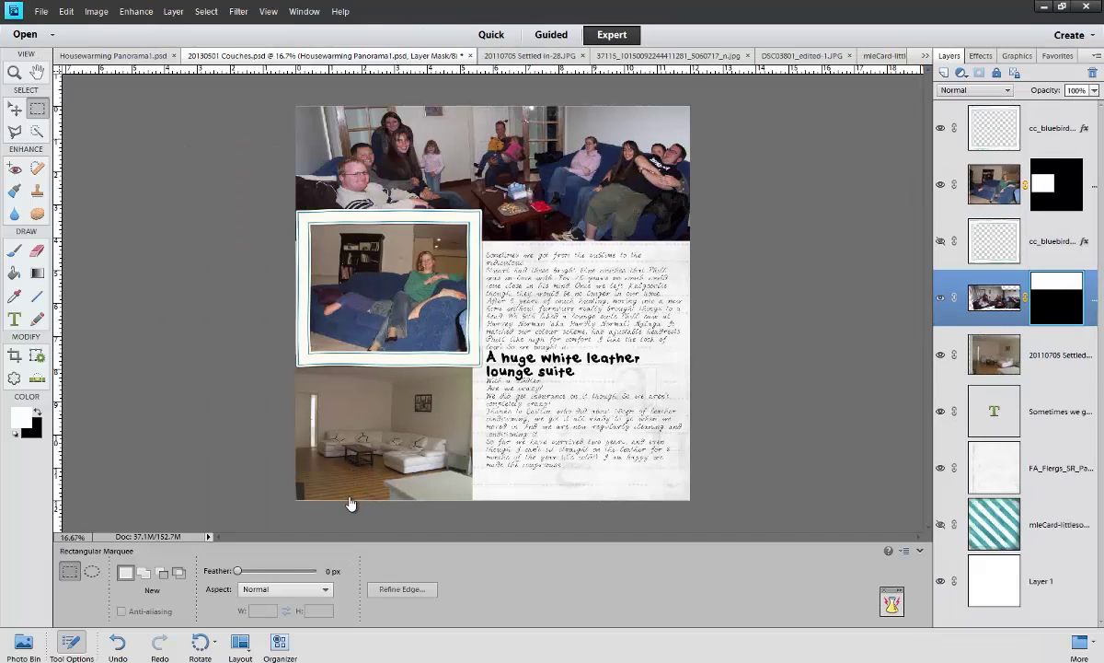
{"action": "key", "text": "v"}
{"action": "left_click_drag", "start_coordinate": [351, 503], "coordinate": [535, 487]}
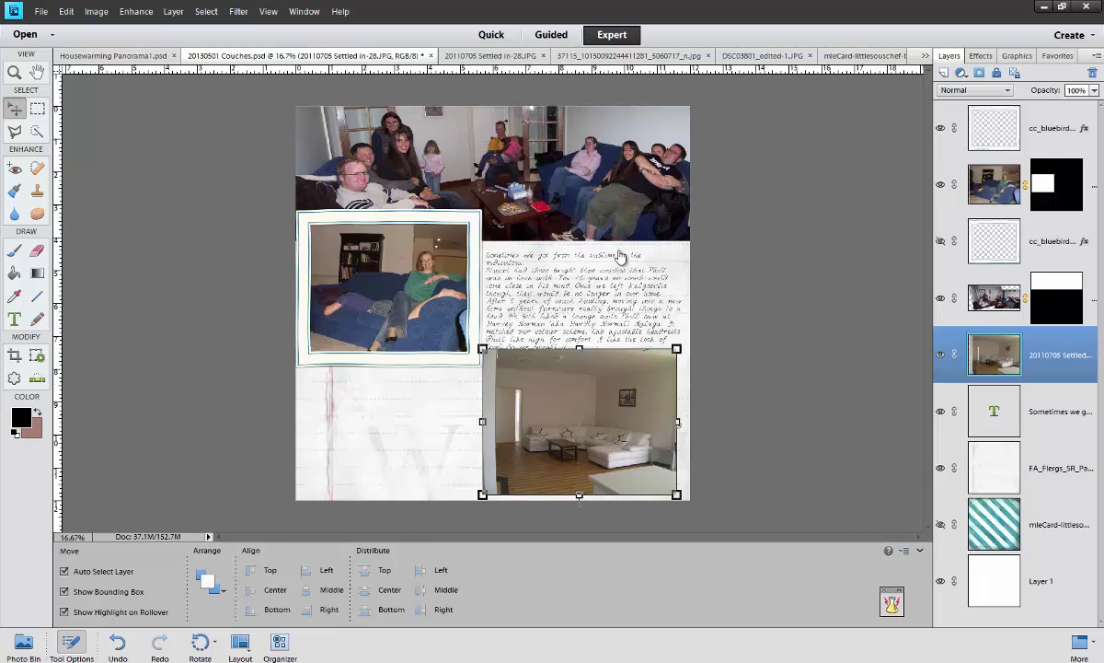
- Shrink the white-couch room photo into the white frame and bring it to the top
{"action": "left_click", "coordinate": [918, 73]}
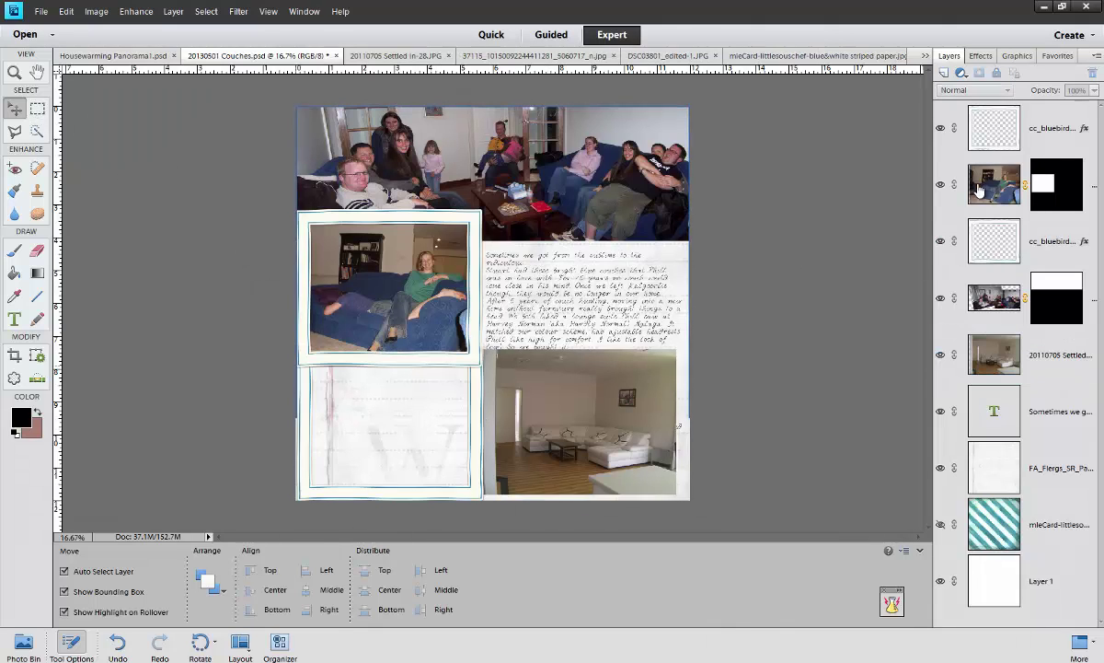
{"action": "left_click", "coordinate": [981, 234]}
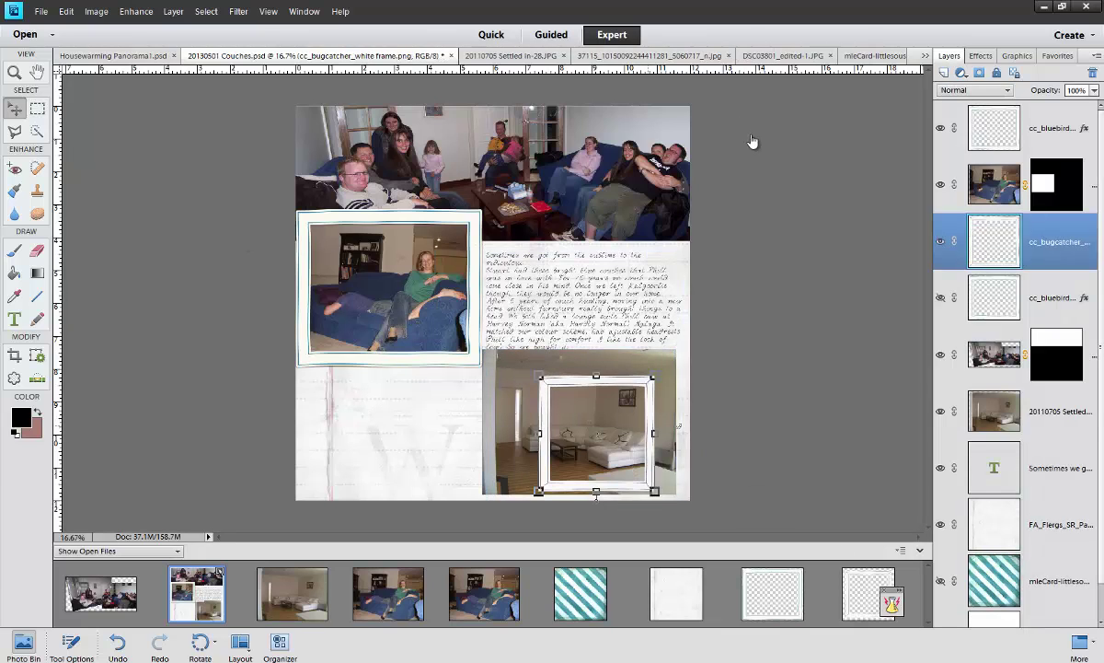
{"action": "left_click", "coordinate": [579, 423]}
{"action": "left_click_drag", "start_coordinate": [483, 494], "coordinate": [530, 461]}
{"action": "left_click_drag", "start_coordinate": [598, 404], "coordinate": [588, 429]}
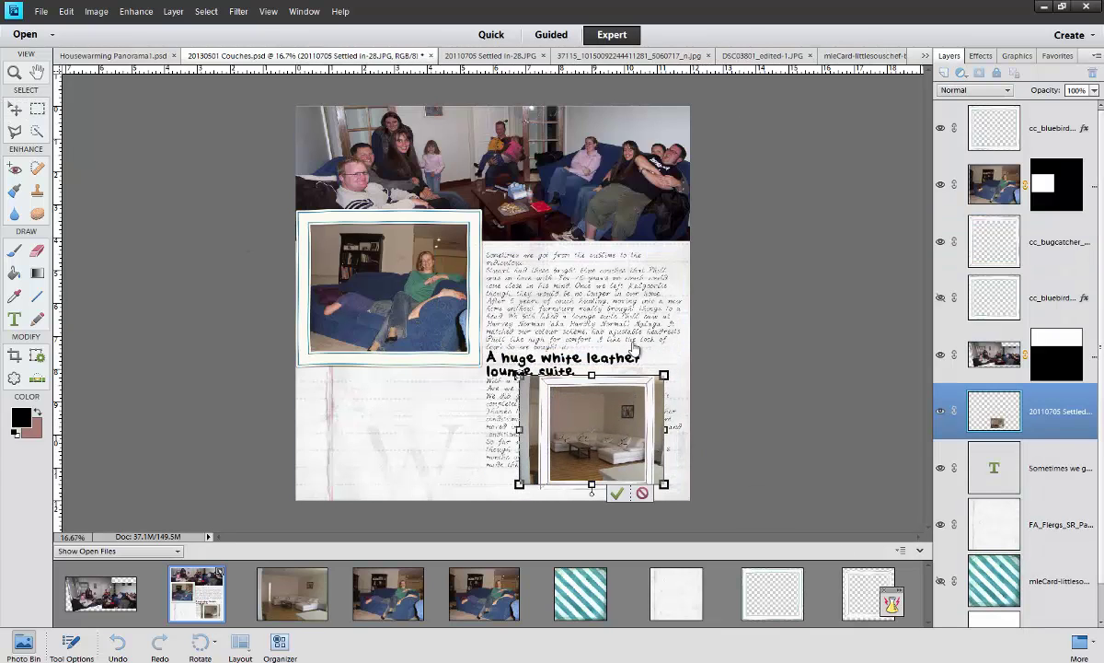
{"action": "key", "text": "m"}
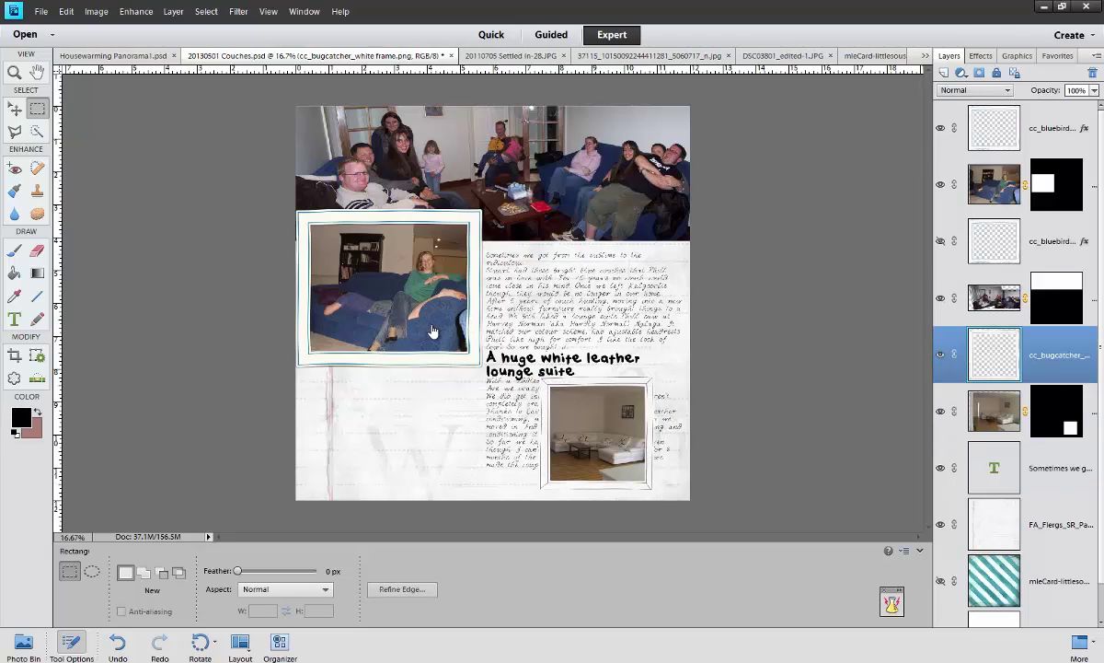
{"action": "mouse_move", "coordinate": [658, 487]}
{"action": "left_mouse_down"}
{"action": "mouse_move", "coordinate": [494, 488]}
{"action": "mouse_move", "coordinate": [525, 369]}
{"action": "left_mouse_up"}
{"action": "key", "text": "ctrl+shift+bracketright"}
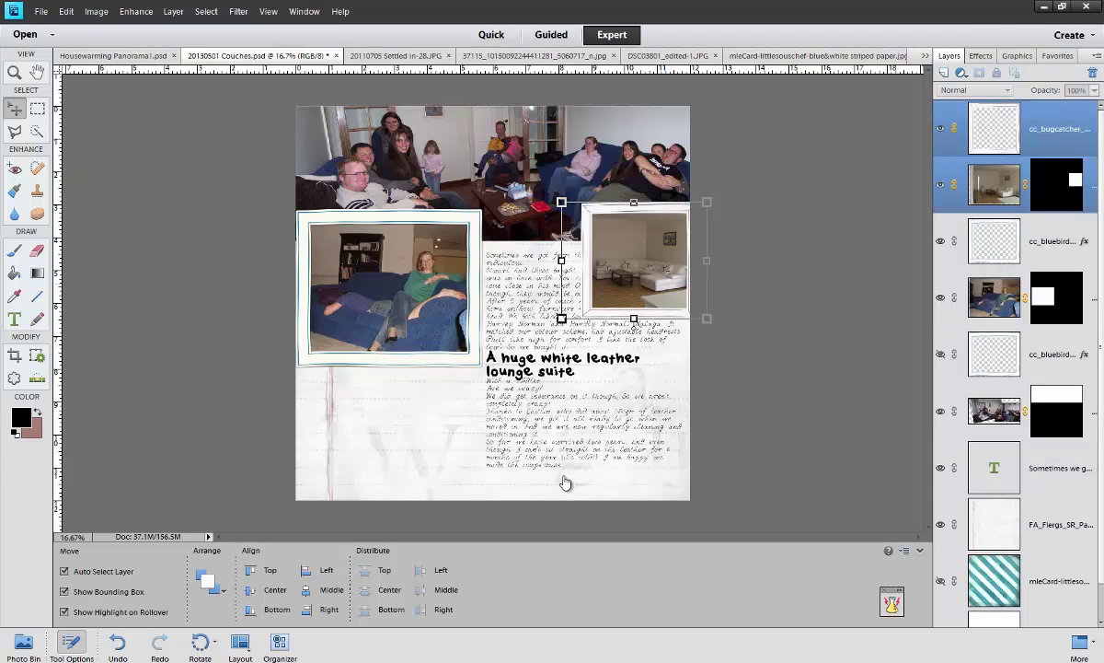
- Undo the recent frame, text and couch-photo nudges and resizes
{"action": "left_click", "coordinate": [569, 302]}
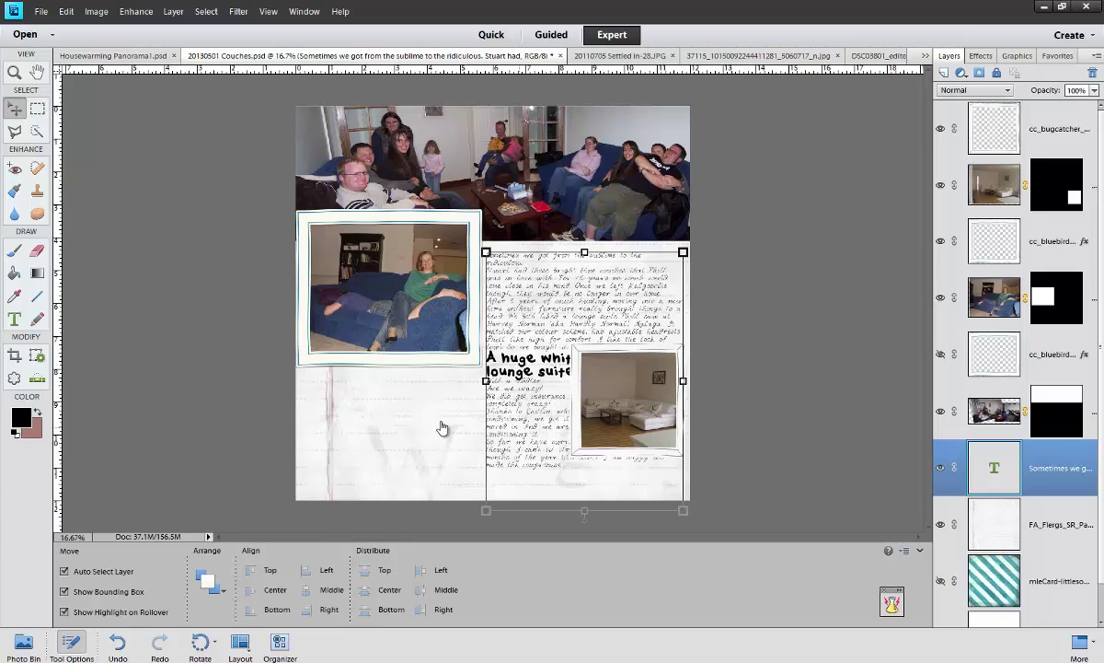
{"action": "key", "text": "ctrl+z"}
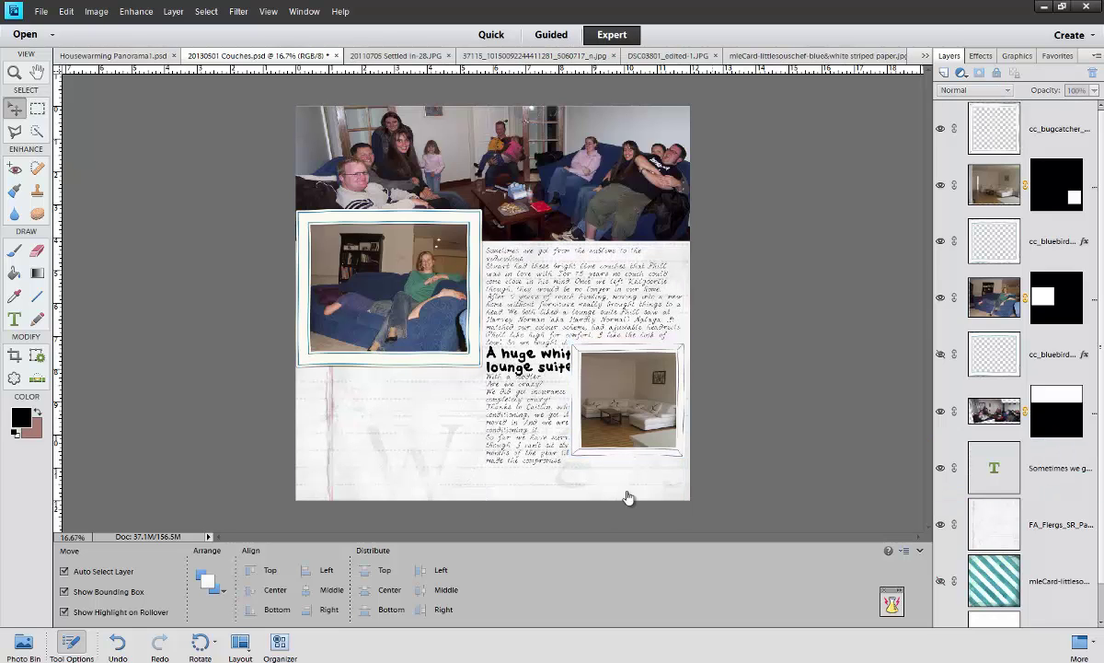
{"action": "key", "text": "ctrl+z"}
{"action": "key", "text": "ctrl+z"}
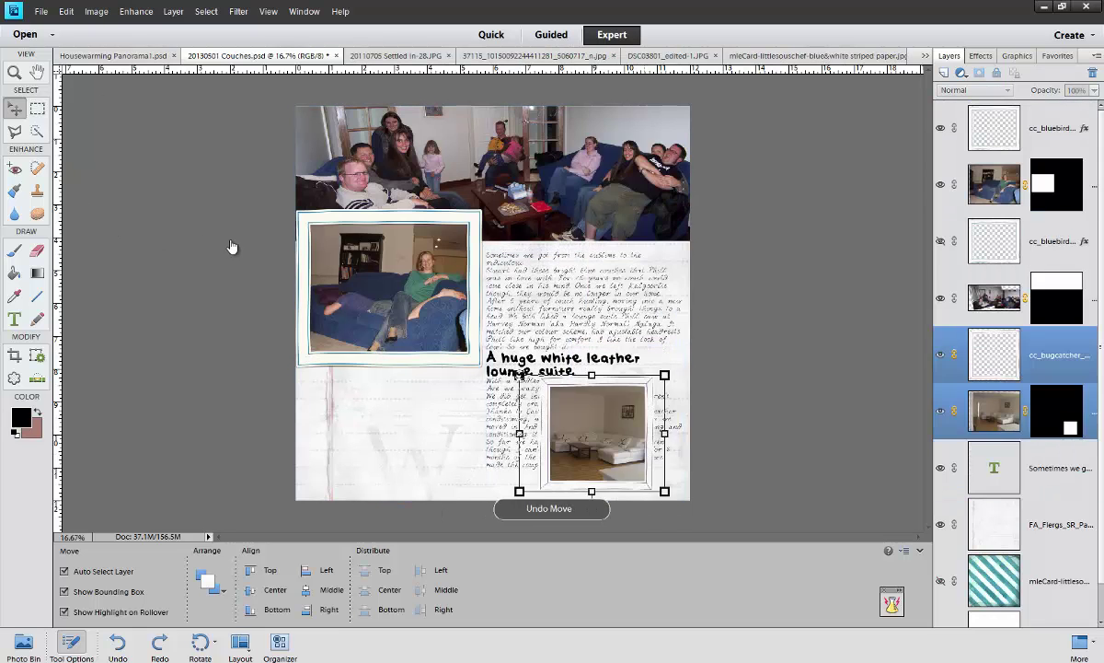
{"action": "key", "text": "ctrl+z"}
{"action": "key", "text": "ctrl+z"}
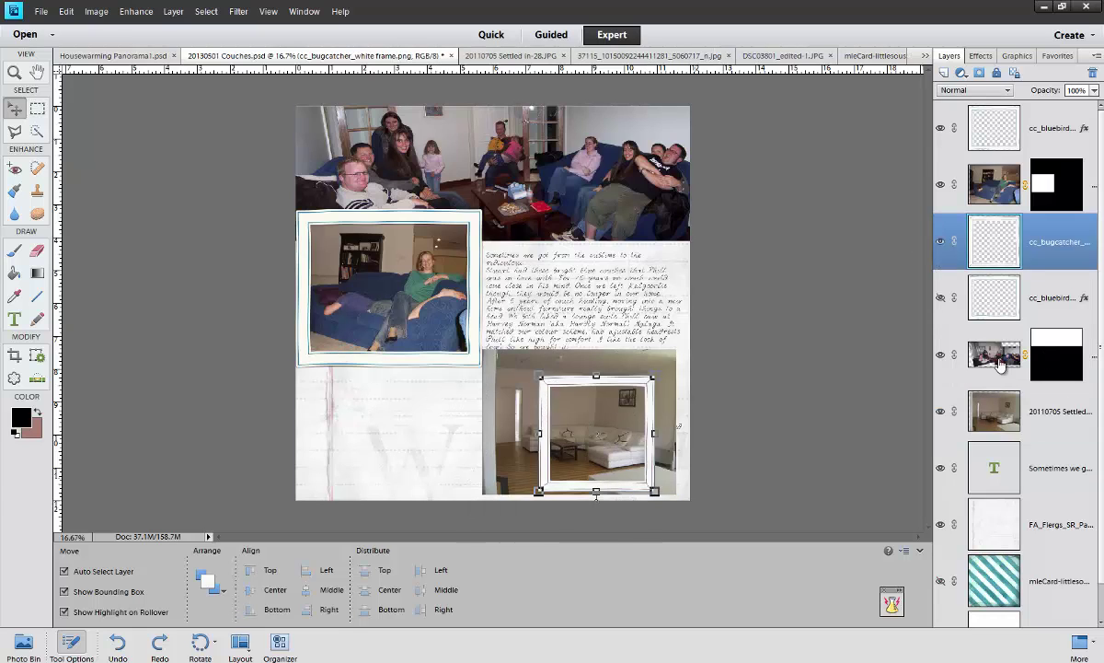
{"action": "key", "text": "ctrl+z"}
{"action": "key", "text": "ctrl+z"}
{"action": "key", "text": "ctrl+z"}
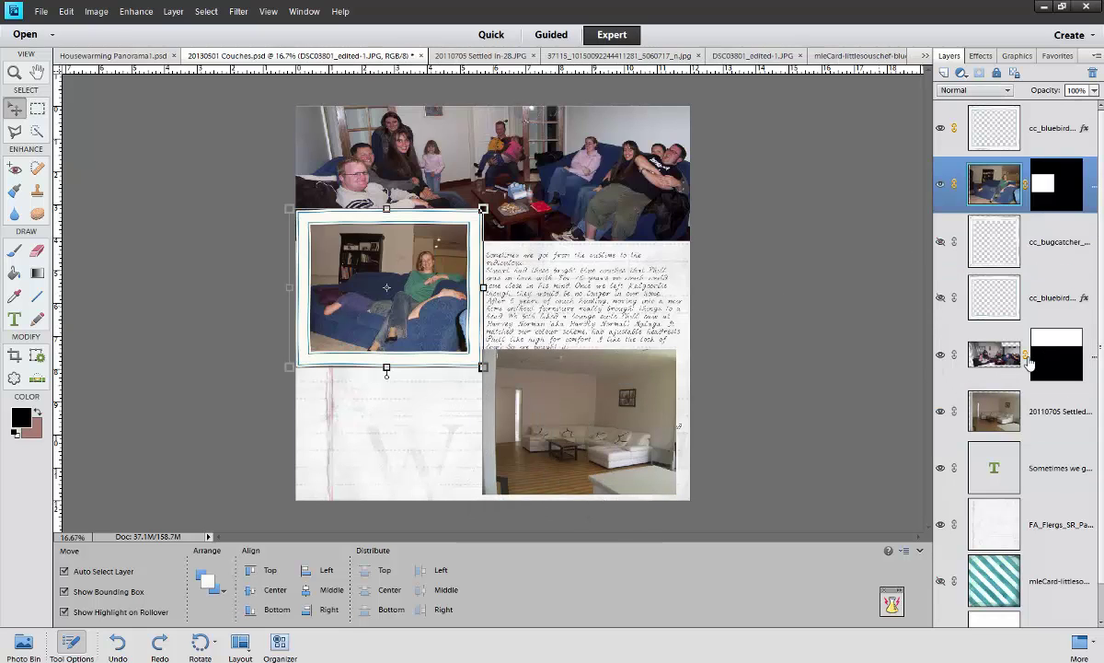
{"action": "key", "text": "ctrl+z"}
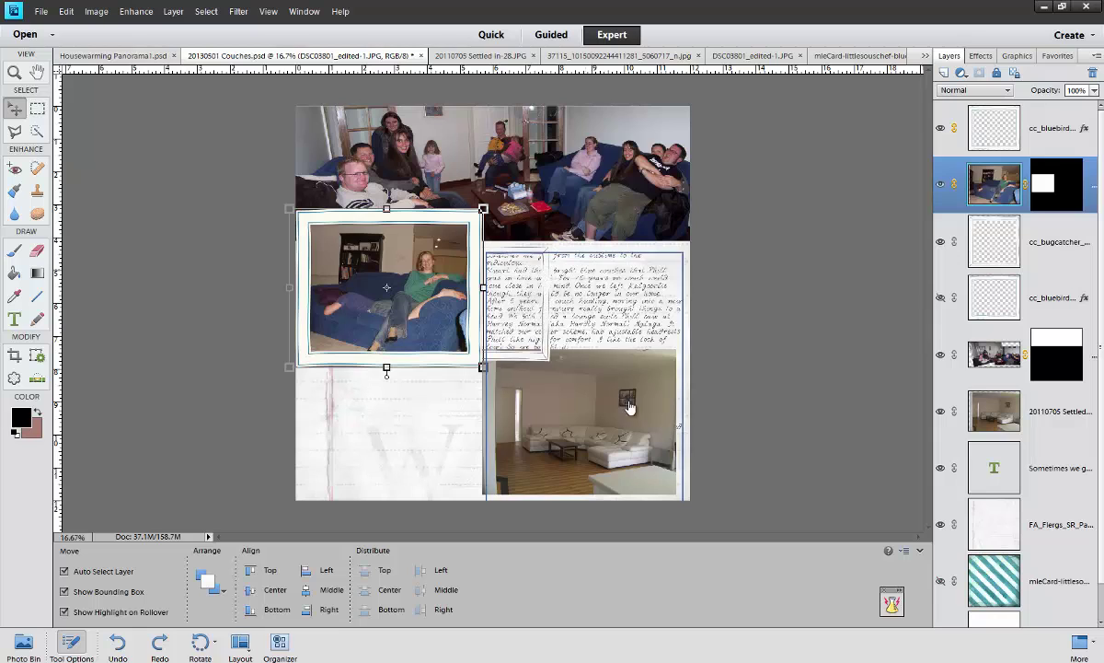
{"action": "key", "text": "ctrl+z"}
{"action": "key", "text": "ctrl+z"}
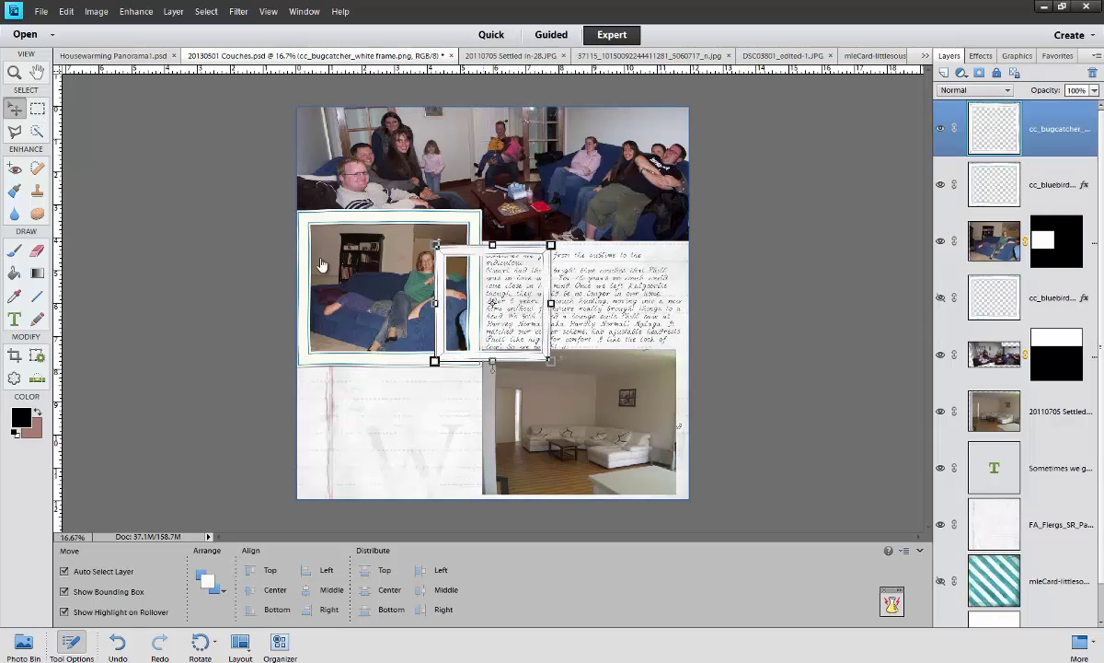
{"action": "key", "text": "ctrl+z"}
{"action": "key", "text": "ctrl+z"}
{"action": "key", "text": "ctrl+z"}
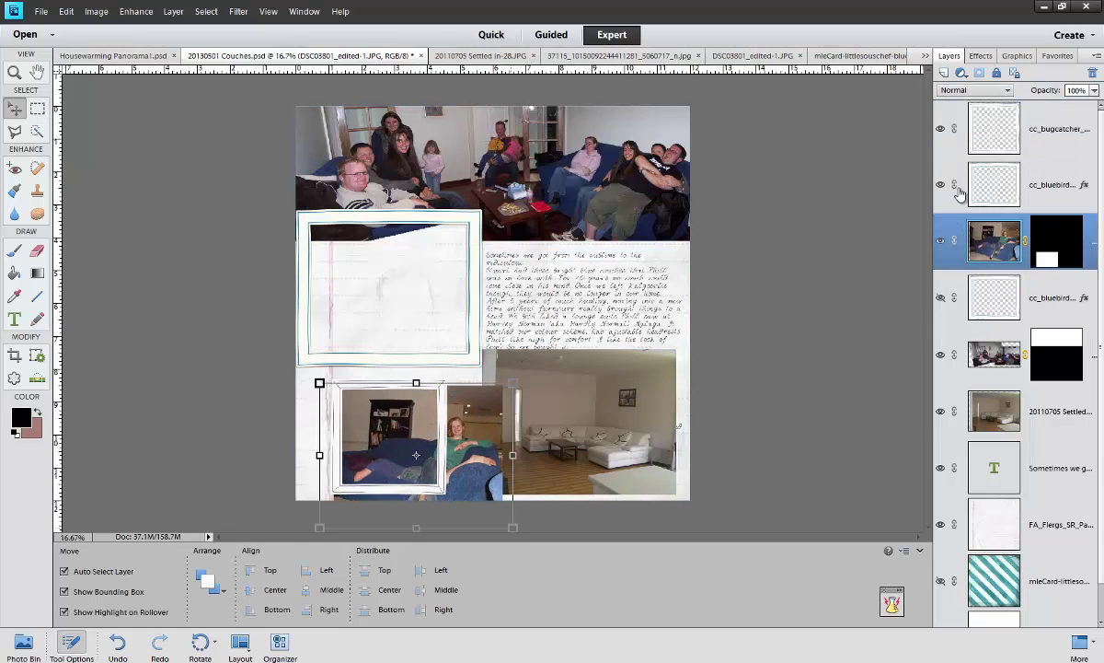
{"action": "key", "text": "ctrl+z"}
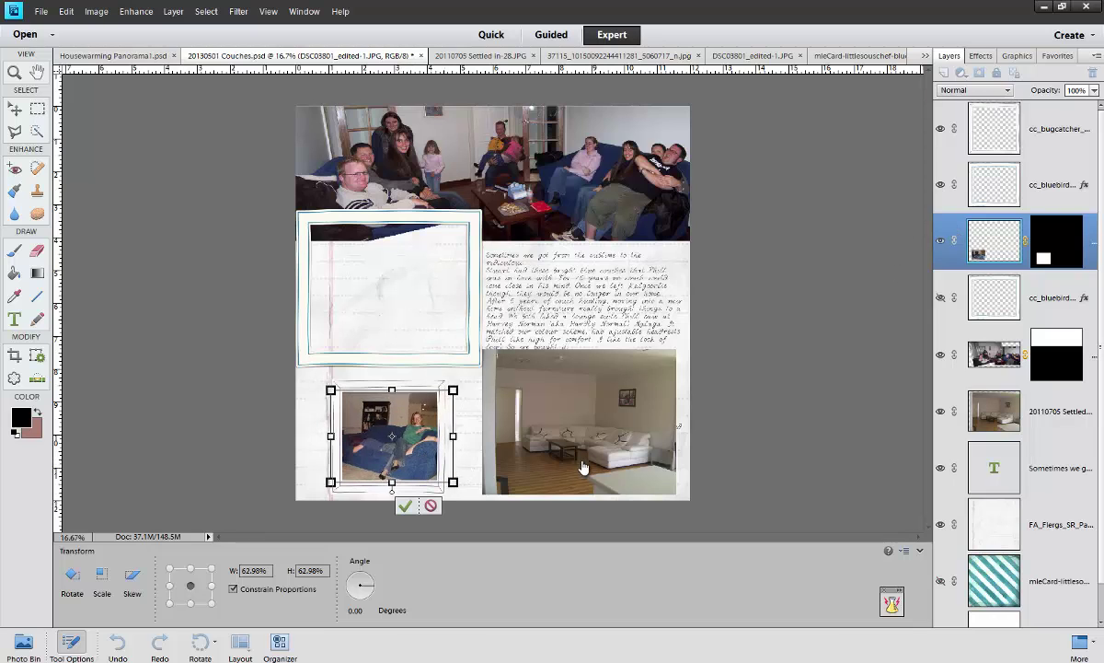
{"action": "key", "text": "ctrl+z"}
{"action": "key", "text": "ctrl+z"}
{"action": "key", "text": "ctrl+z"}
{"action": "key", "text": "ctrl+z"}
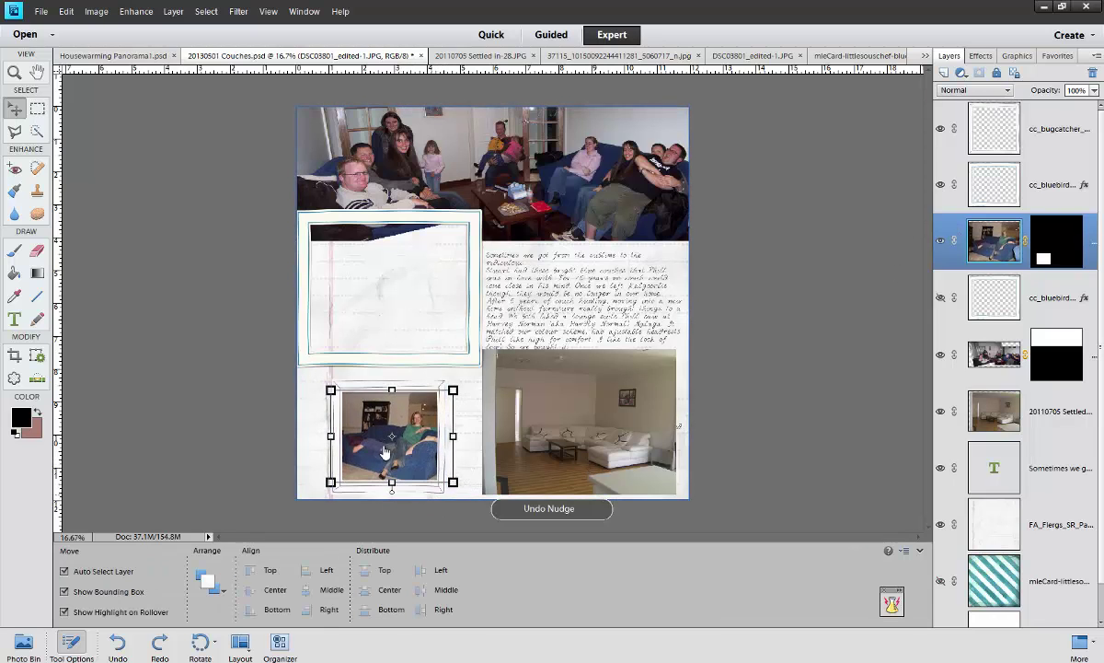
{"action": "key", "text": "ctrl+z"}
{"action": "key", "text": "ctrl+equal"}
{"action": "scroll", "coordinate": [420, 463], "scroll_direction": "down", "scroll_amount": 3}
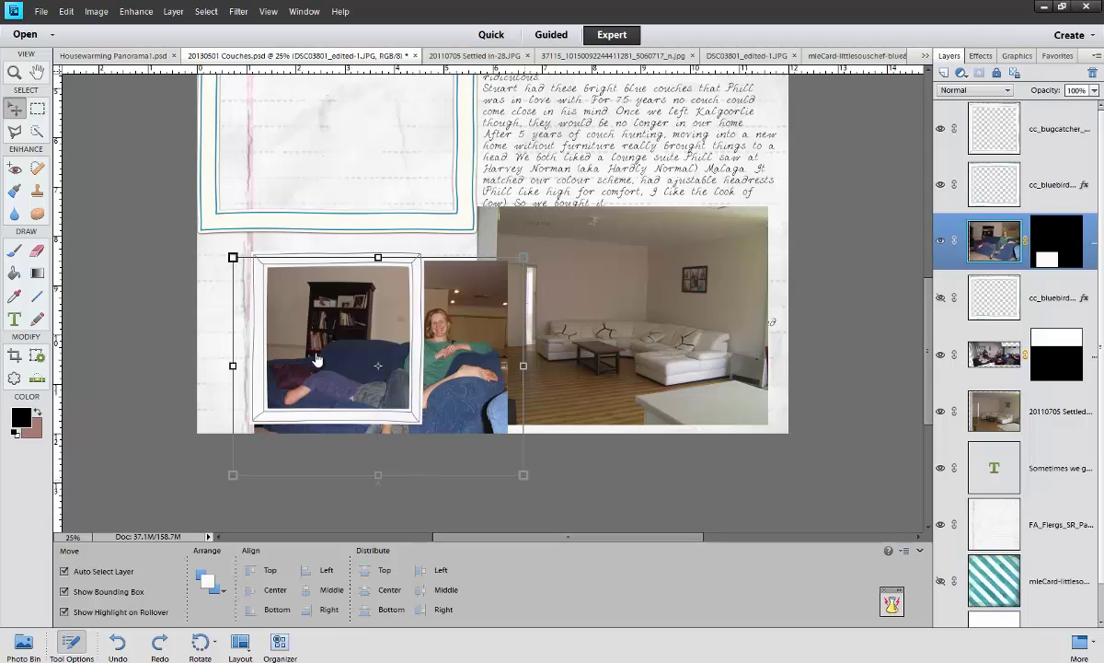
{"action": "key", "text": "ctrl+z"}
{"action": "key", "text": "ctrl+z"}
{"action": "key", "text": "ctrl+z"}
{"action": "key", "text": "ctrl+z"}
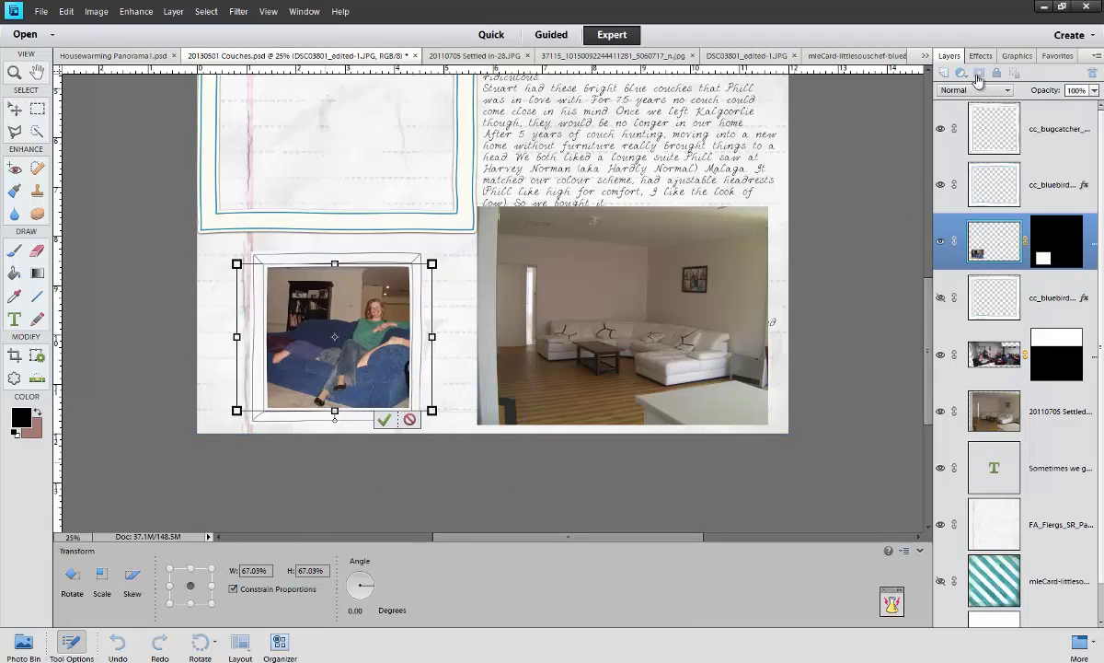
- Scale the couch photo to fill the frame and delete its old layer mask
{"action": "left_click_drag", "start_coordinate": [432, 337], "coordinate": [586, 221]}
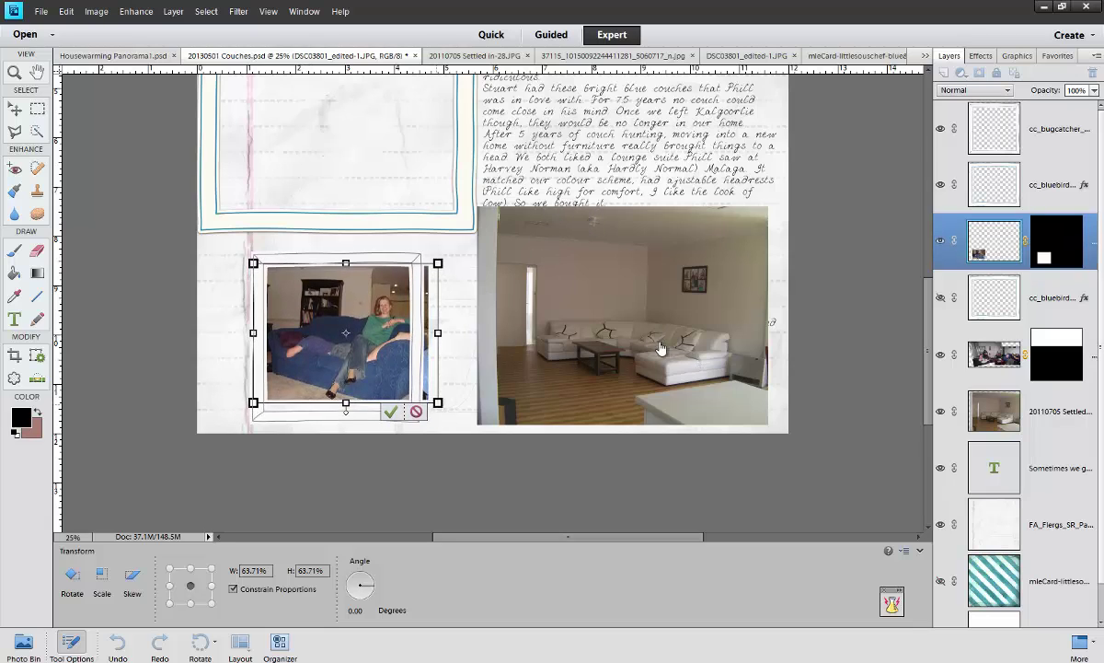
{"action": "mouse_move", "coordinate": [660, 348]}
{"action": "left_mouse_down"}
{"action": "mouse_move", "coordinate": [655, 375]}
{"action": "mouse_move", "coordinate": [645, 294]}
{"action": "left_mouse_up"}
{"action": "key", "text": "Return"}
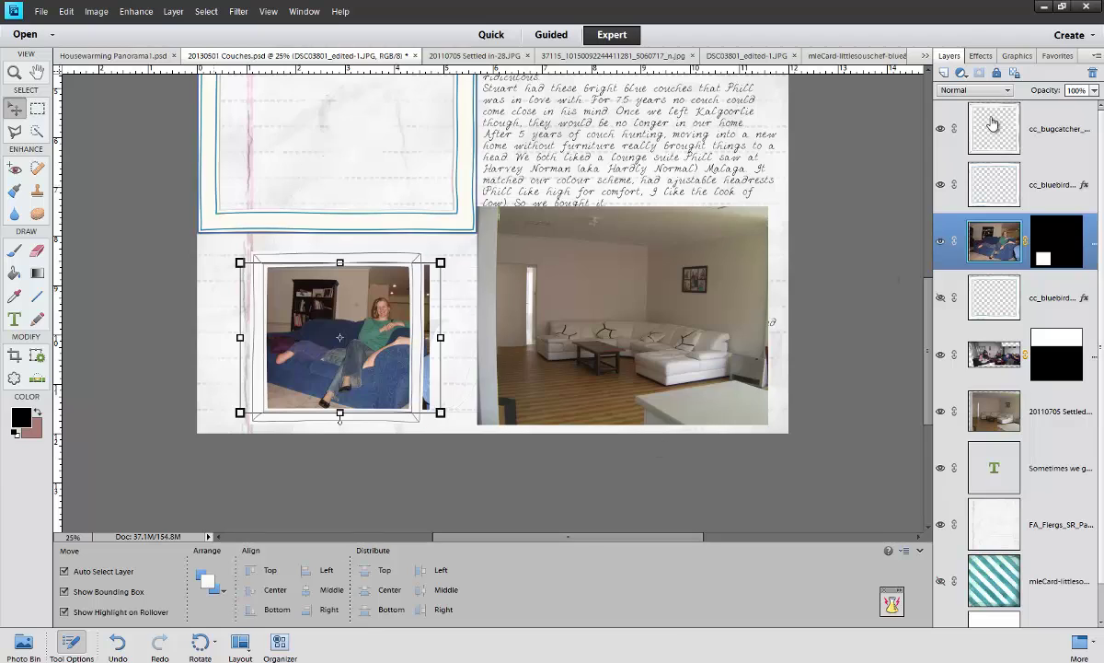
{"action": "key", "text": "Delete"}
{"action": "left_click", "coordinate": [633, 388]}
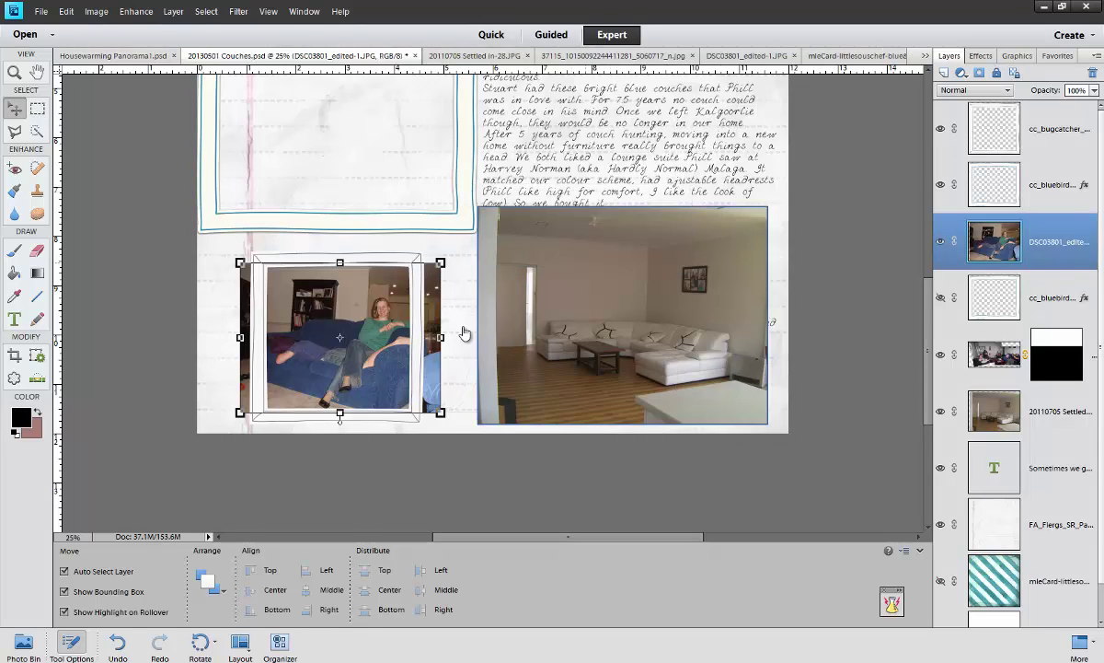
- Remask the couch photo to a rectangle, stack the white frame above, and reposition it
{"action": "key", "text": "m"}
{"action": "left_click", "coordinate": [983, 73]}
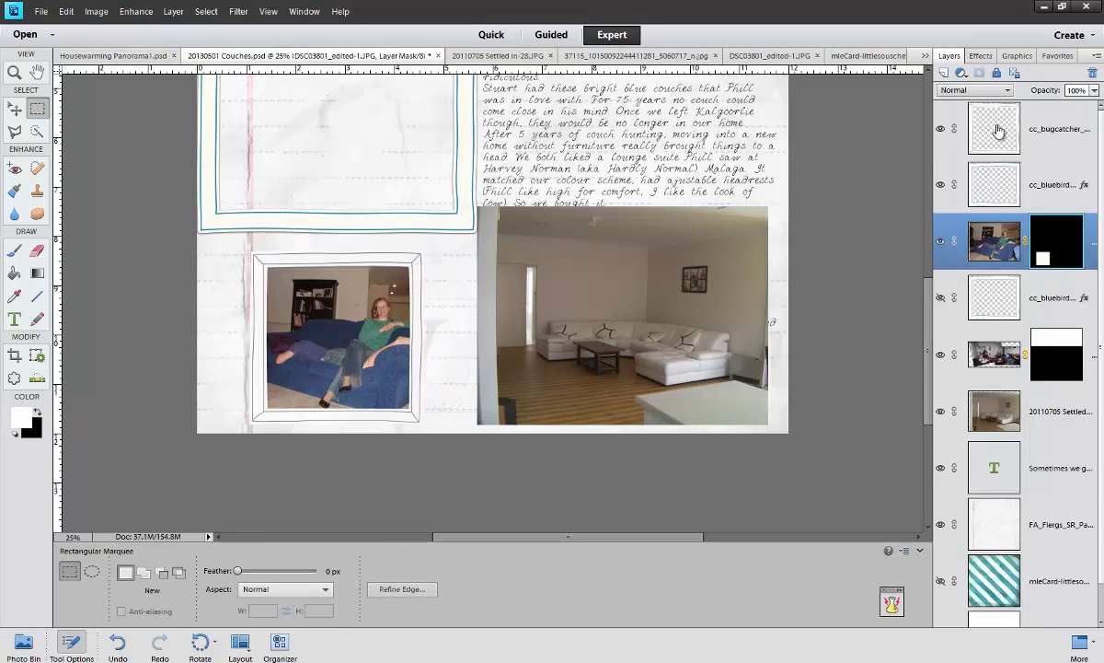
{"action": "left_click_drag", "start_coordinate": [998, 132], "coordinate": [996, 210]}
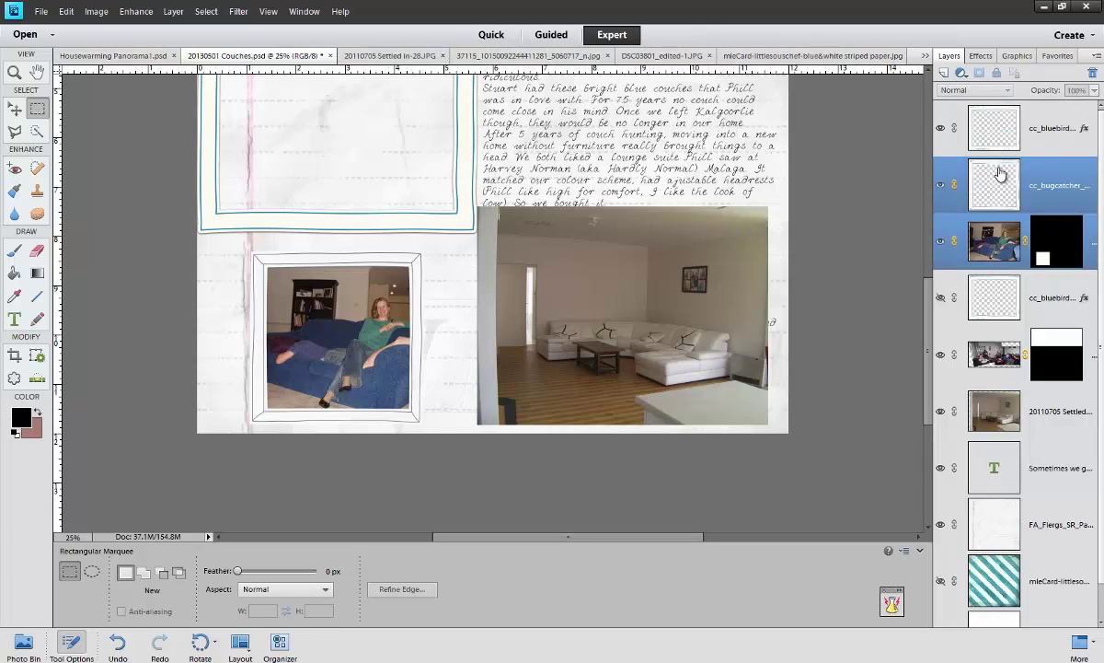
{"action": "key", "text": "v"}
{"action": "left_click", "coordinate": [981, 55]}
{"action": "key", "text": "F11"}
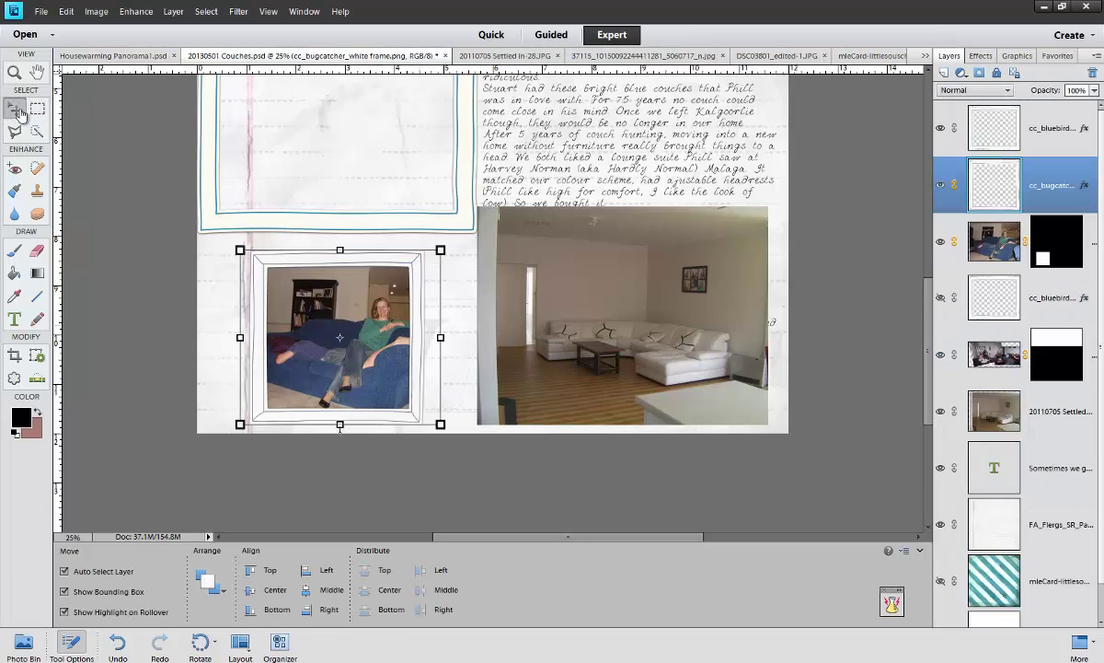
{"action": "mouse_move", "coordinate": [273, 248]}
{"action": "left_mouse_down"}
{"action": "mouse_move", "coordinate": [535, 326]}
{"action": "mouse_move", "coordinate": [601, 326]}
{"action": "mouse_move", "coordinate": [571, 301]}
{"action": "mouse_move", "coordinate": [418, 266]}
{"action": "left_mouse_up"}
{"action": "key", "text": "ctrl+minus"}
- Move the framed couch photo under the top photo and cut the later journaling paragraph
{"action": "mouse_move", "coordinate": [368, 322]}
{"action": "left_mouse_down"}
{"action": "mouse_move", "coordinate": [528, 451]}
{"action": "mouse_move", "coordinate": [567, 457]}
{"action": "left_mouse_up"}
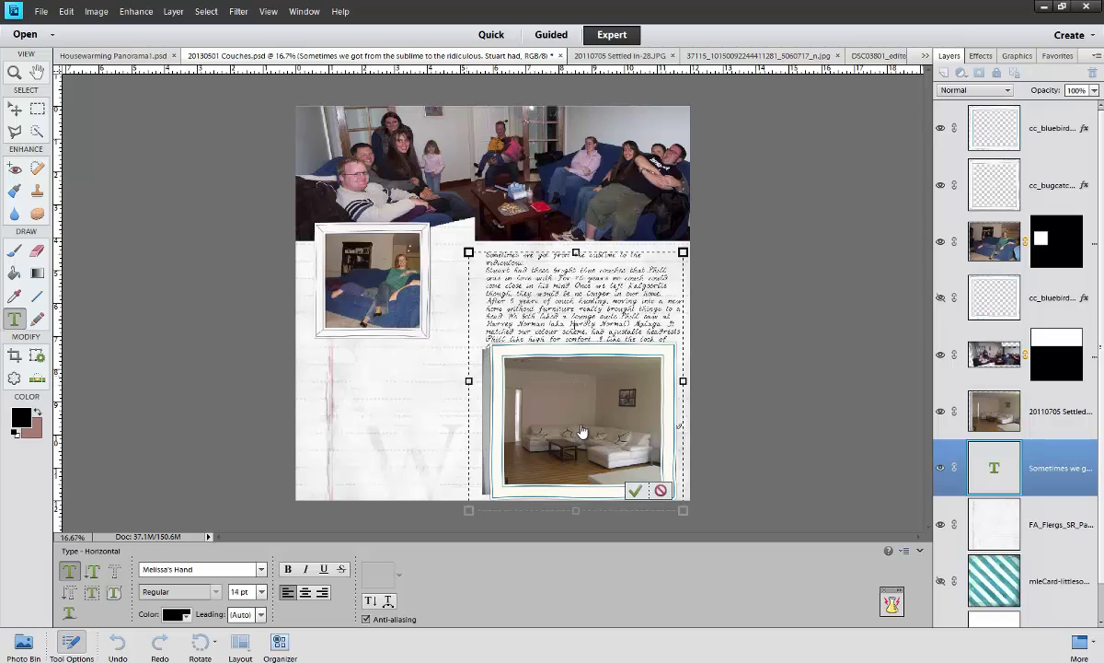
{"action": "key", "text": "v"}
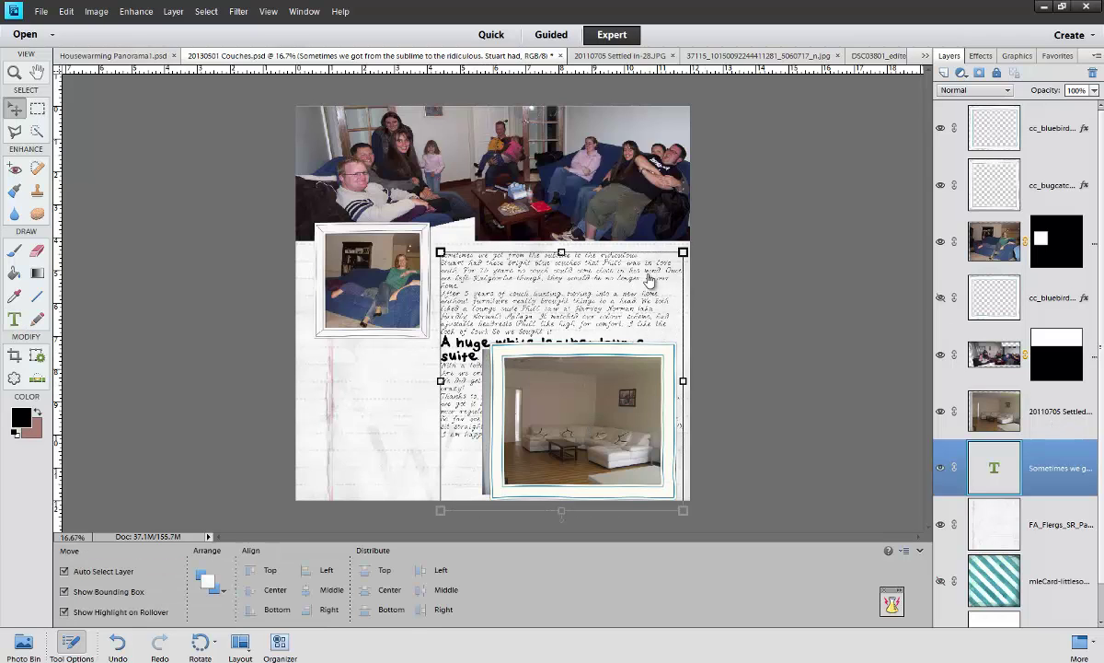
{"action": "double_click", "coordinate": [428, 385]}
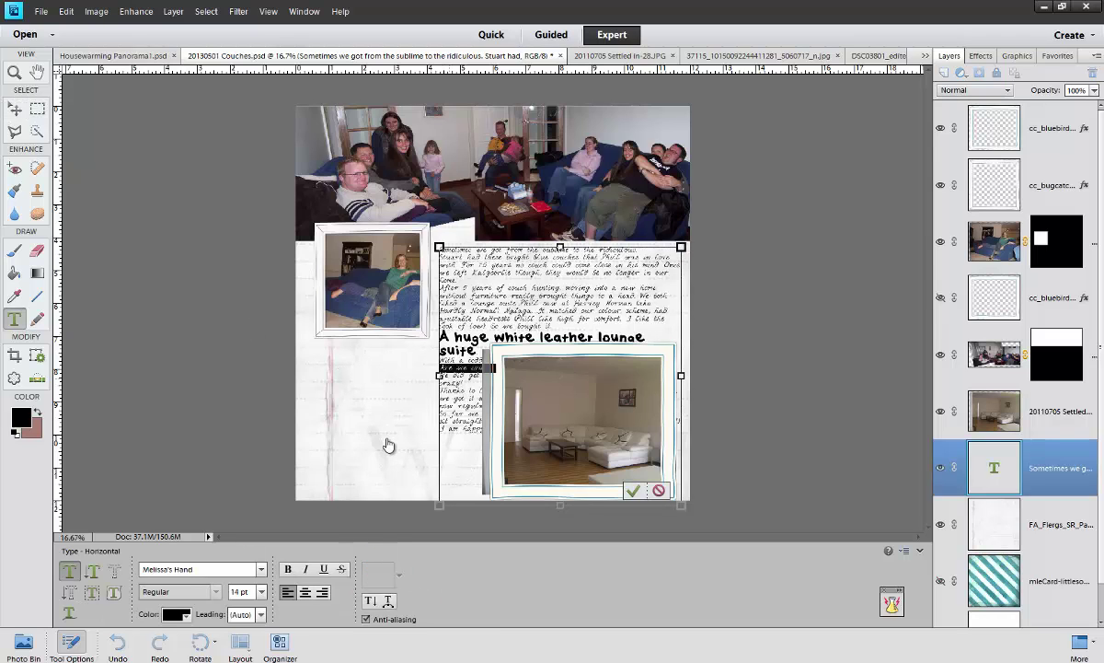
{"action": "key", "text": "BackSpace"}
{"action": "key", "text": "ctrl+Return"}
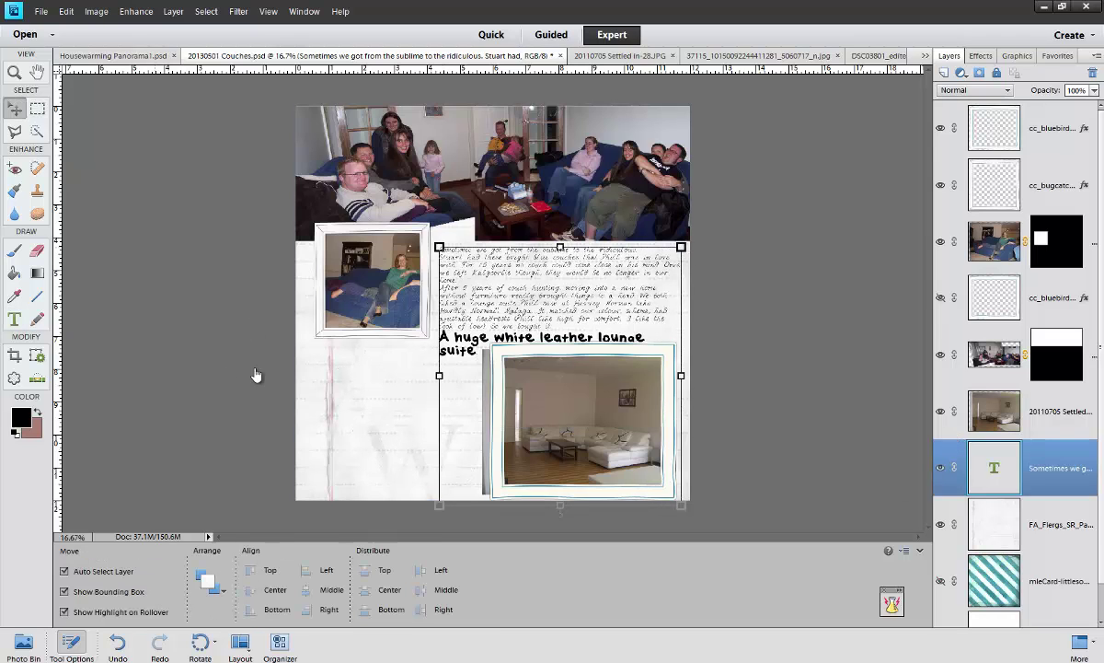
- Paste the cut paragraph into a new 'With a toddler' text box at left
{"action": "left_click_drag", "start_coordinate": [307, 349], "coordinate": [439, 494]}
{"action": "key", "text": "ctrl+v"}
{"action": "key", "text": "ctrl+Return"}
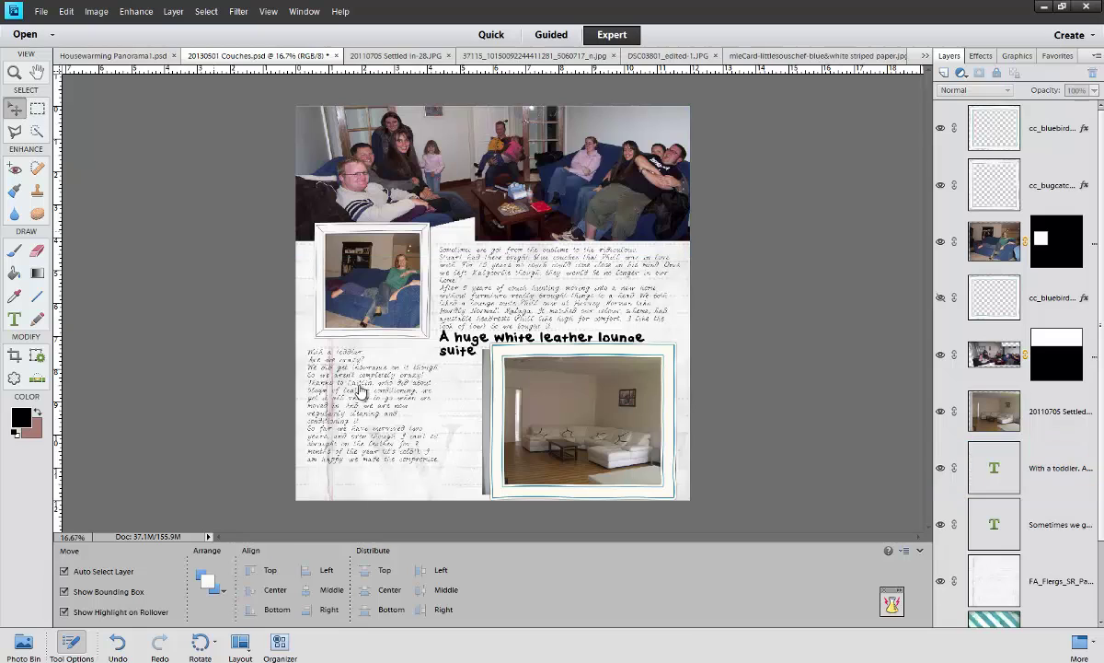
- Raise the panorama's mask to shorten it and duplicate the small white frame to lower left
{"action": "left_click", "coordinate": [541, 348]}
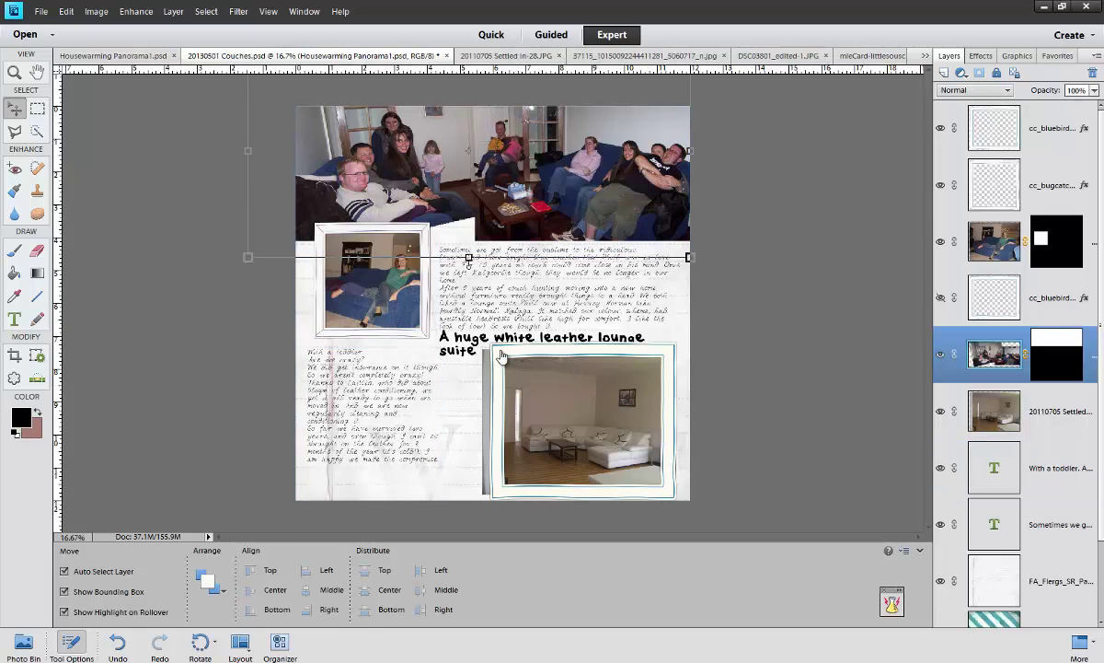
{"action": "left_click_drag", "start_coordinate": [527, 366], "coordinate": [529, 347]}
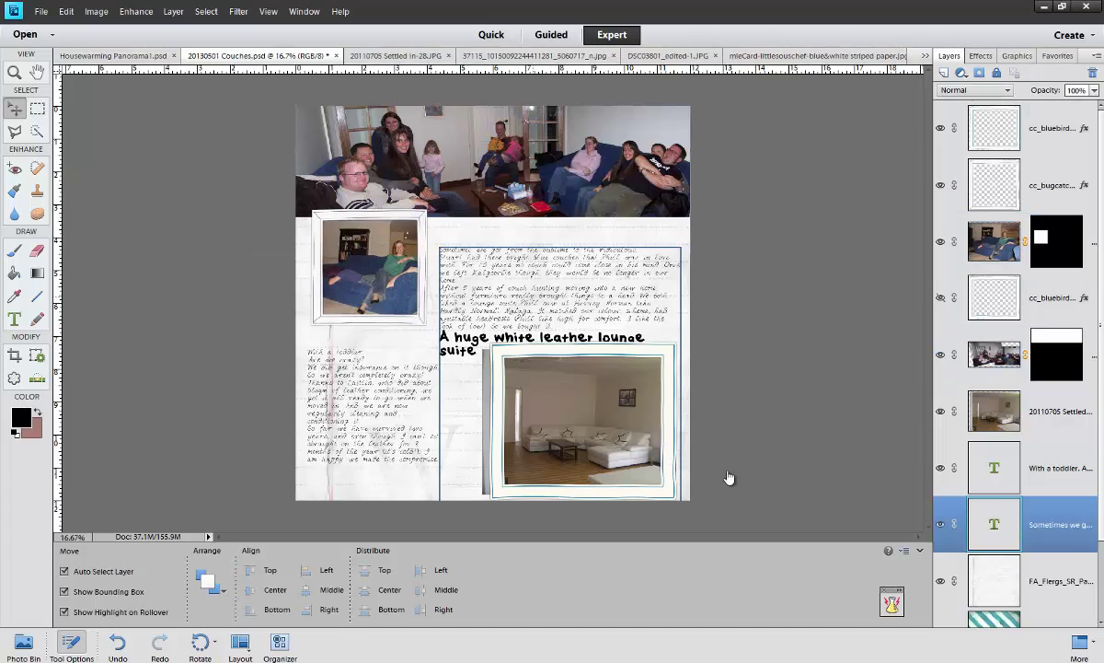
{"action": "left_click", "coordinate": [571, 414]}
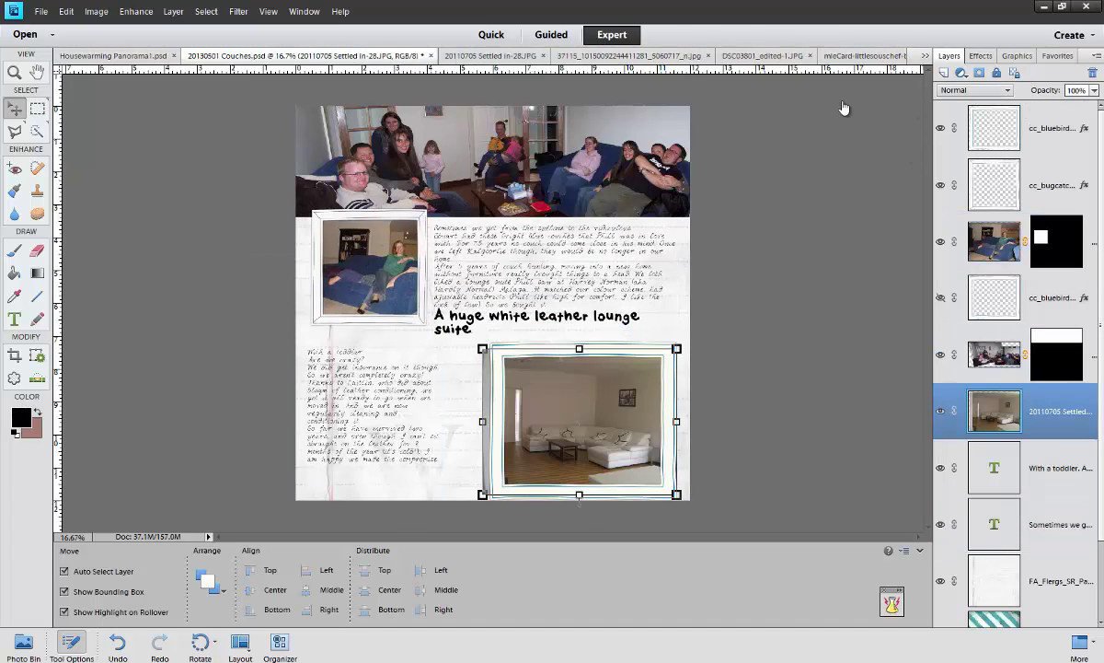
{"action": "key", "text": "alt+bracketright"}
{"action": "key", "text": "alt+bracketright"}
{"action": "key", "text": "alt+bracketright"}
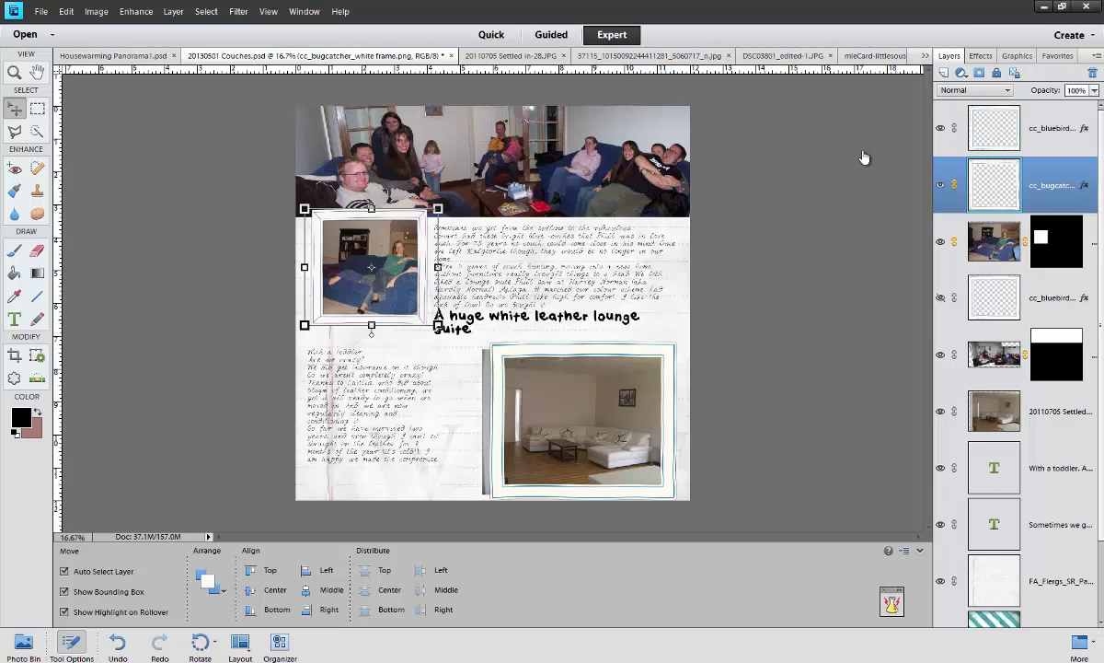
{"action": "key", "text": "ctrl+j"}
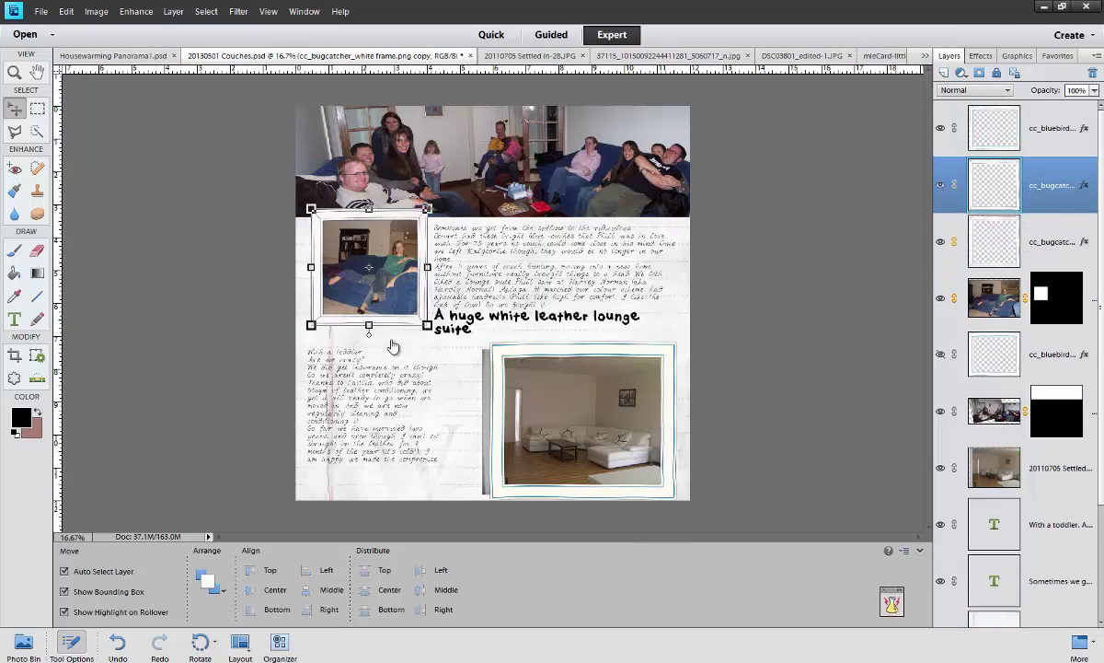
{"action": "left_click_drag", "start_coordinate": [368, 303], "coordinate": [368, 445]}
- Move and shrink the white-lounge photo to fit the lower-left frame
{"action": "left_click", "coordinate": [580, 419]}
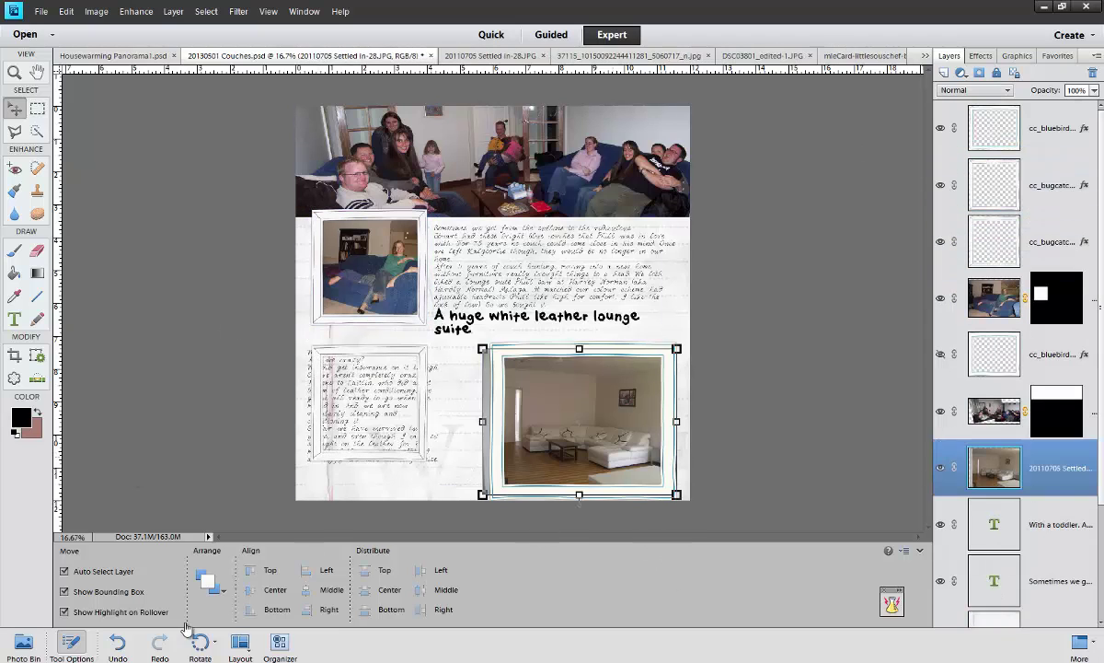
{"action": "left_click_drag", "start_coordinate": [580, 419], "coordinate": [379, 413]}
{"action": "left_click_drag", "start_coordinate": [483, 467], "coordinate": [429, 435]}
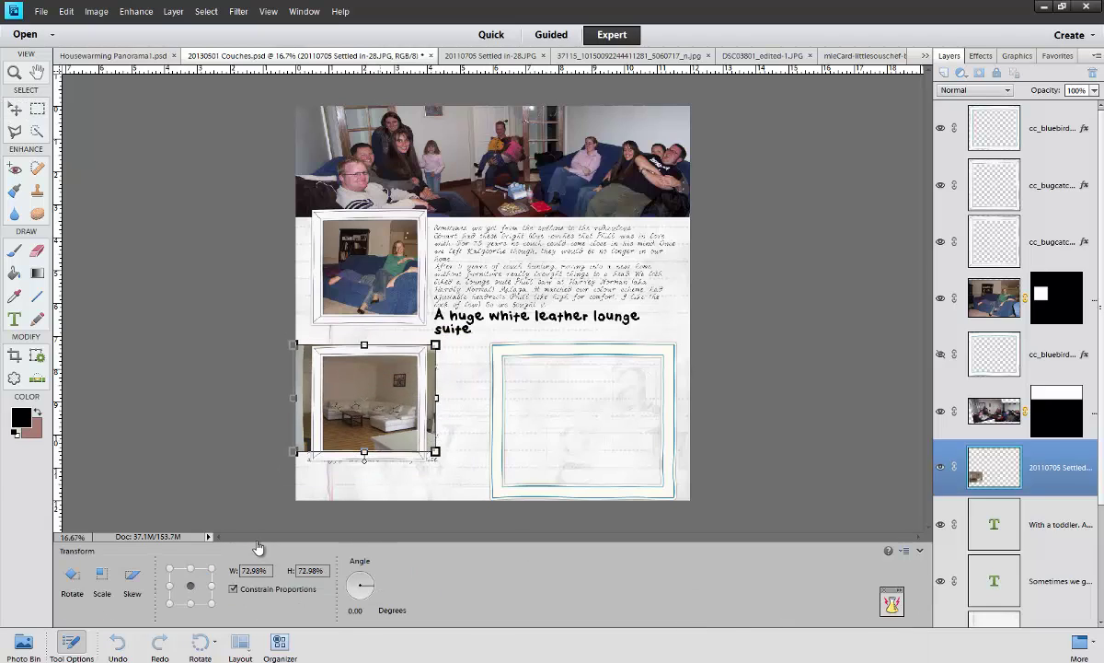
{"action": "key", "text": "Return"}
{"action": "key", "text": "m"}
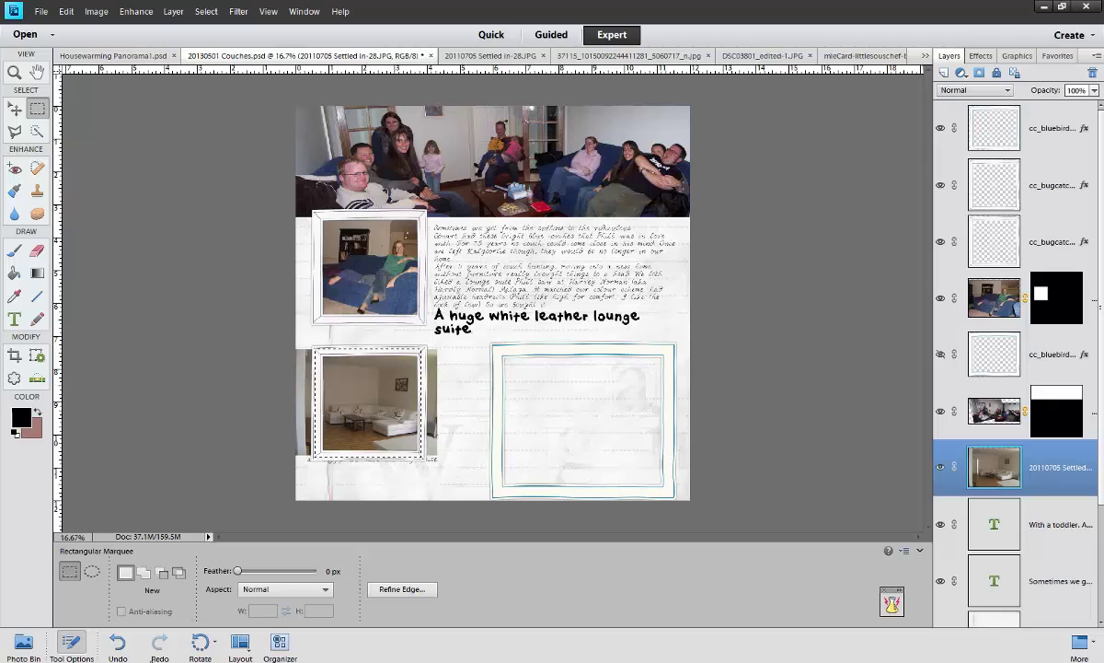
- Move the empty blue-edged paper frame up over the journaling
{"action": "key", "text": "v"}
{"action": "left_click", "coordinate": [543, 488]}
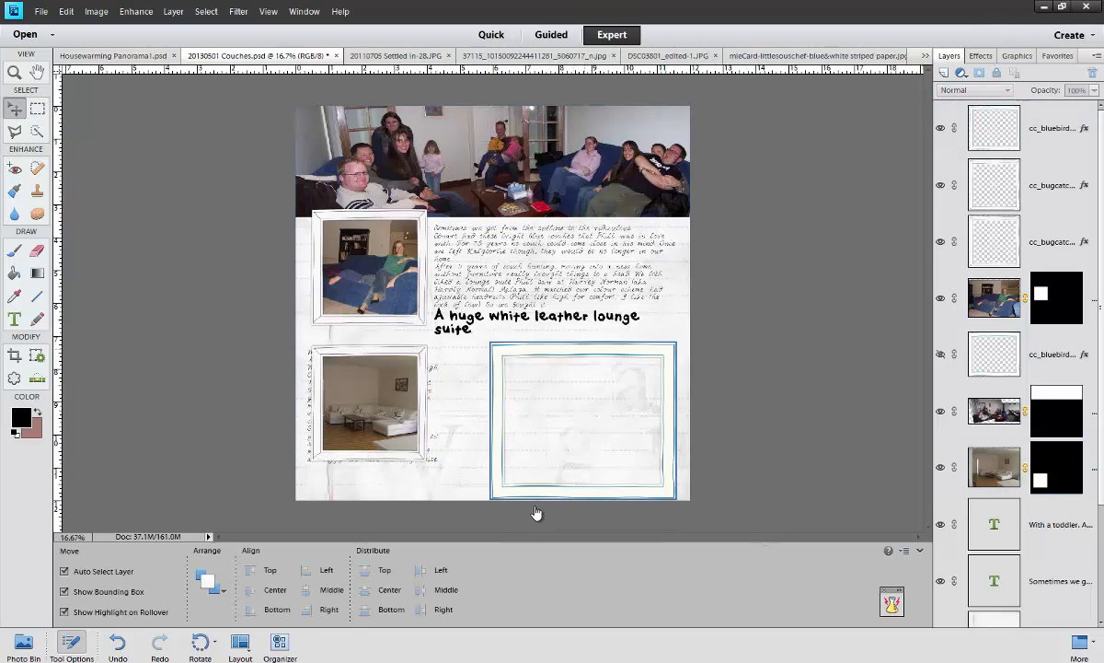
{"action": "left_click_drag", "start_coordinate": [516, 464], "coordinate": [504, 327]}
- Stack a second paper frame copy lower, mask the overlapping strip, and transform the journaling text
{"action": "left_click", "coordinate": [440, 324]}
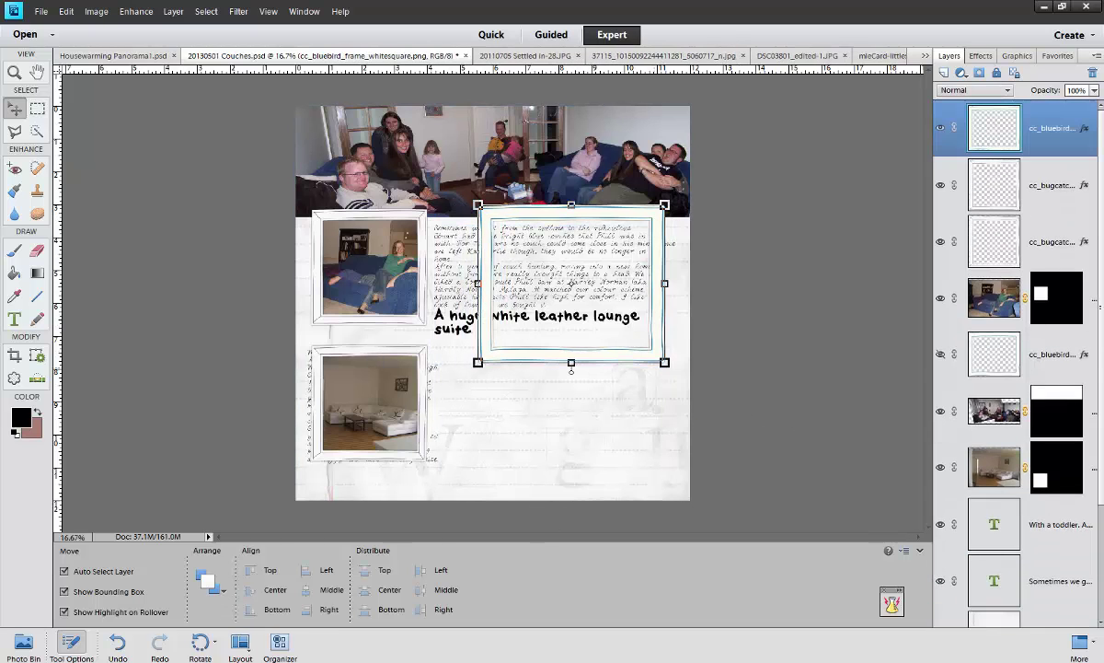
{"action": "left_click_drag", "start_coordinate": [571, 276], "coordinate": [570, 391], "text": "alt"}
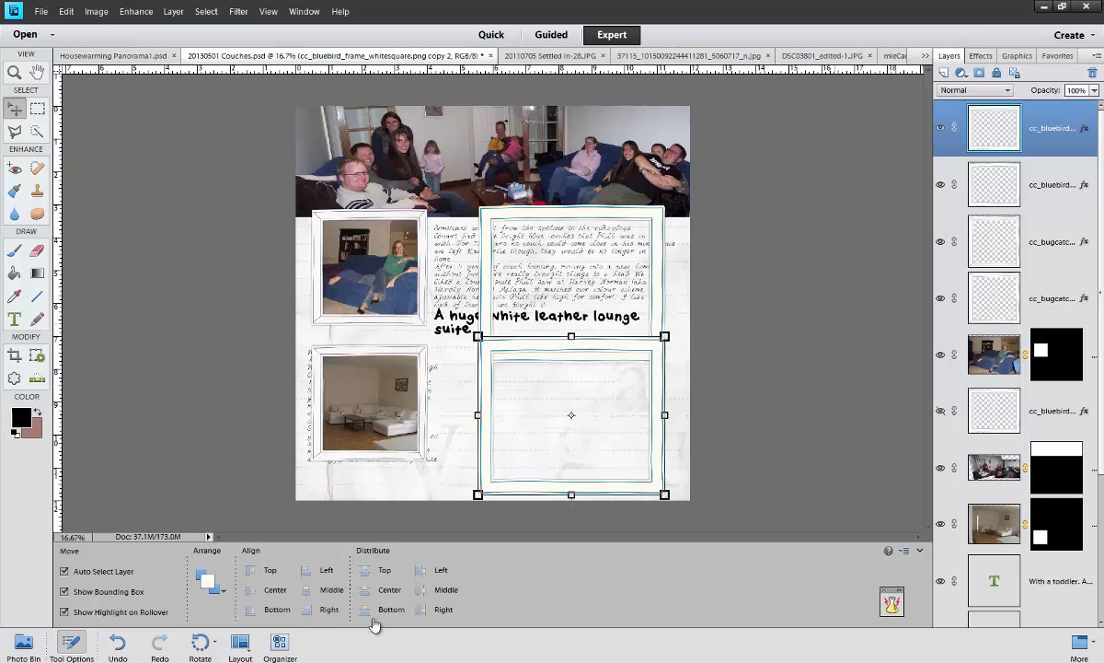
{"action": "key", "text": "m"}
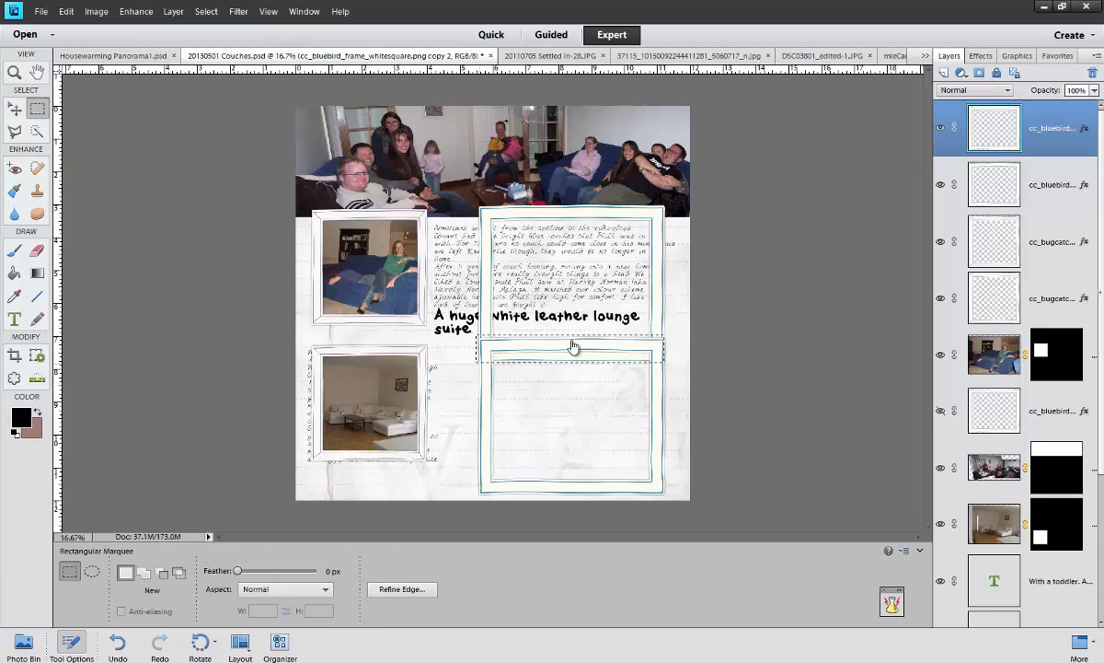
{"action": "left_click", "coordinate": [978, 73], "text": "alt"}
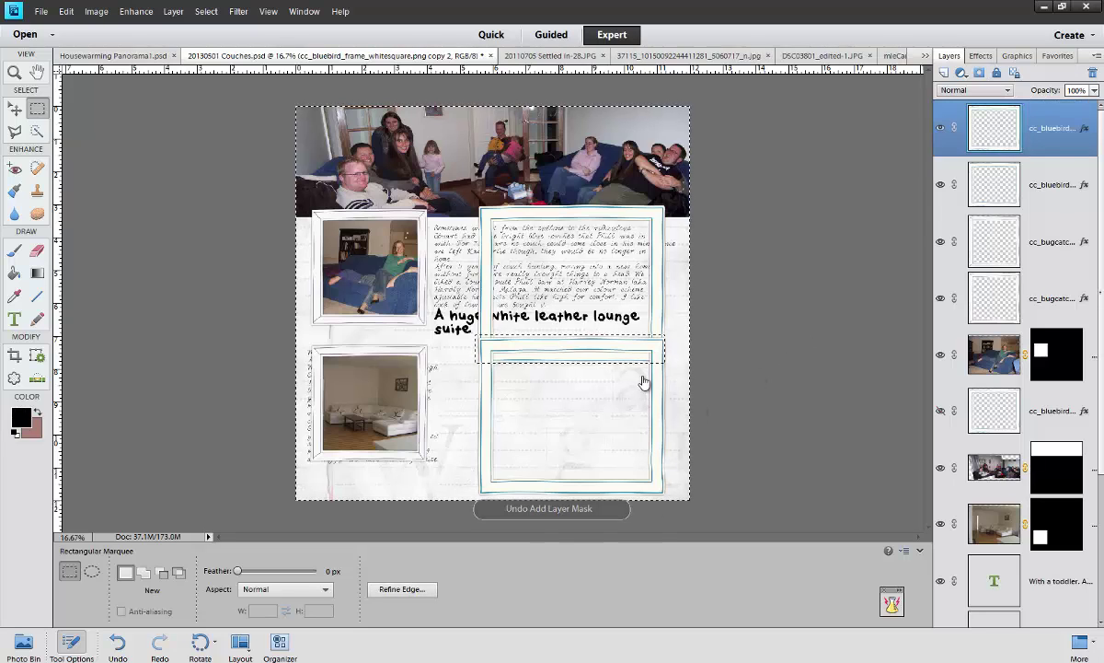
{"action": "key", "text": "alt+bracketleft"}
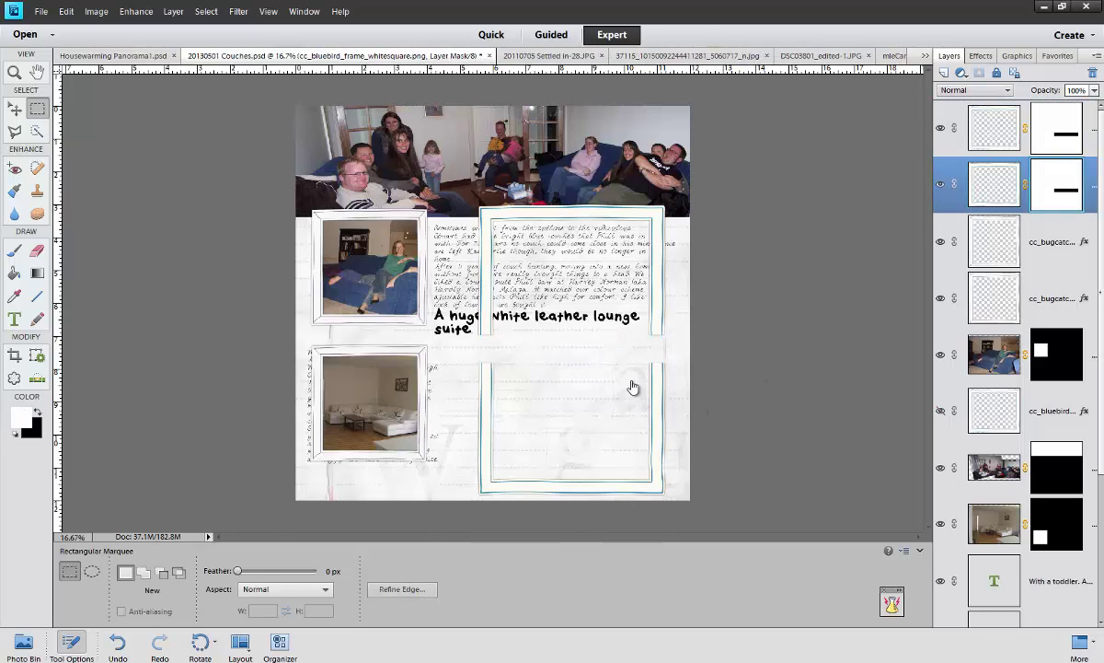
{"action": "key", "text": "v"}
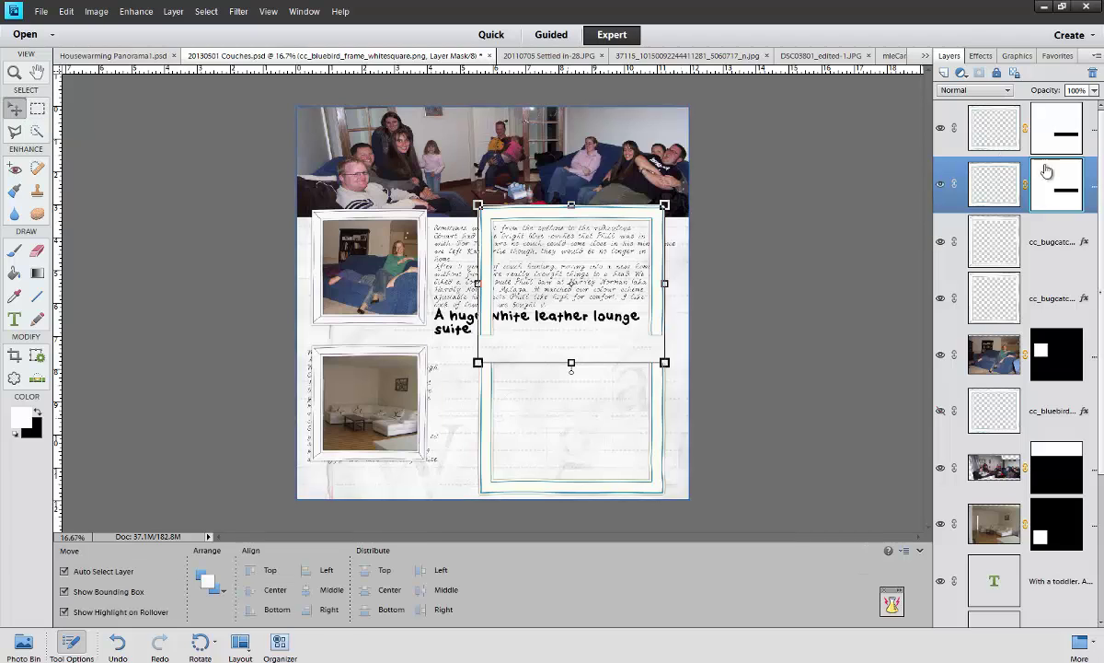
{"action": "left_click", "coordinate": [571, 276]}
{"action": "key", "text": "t"}
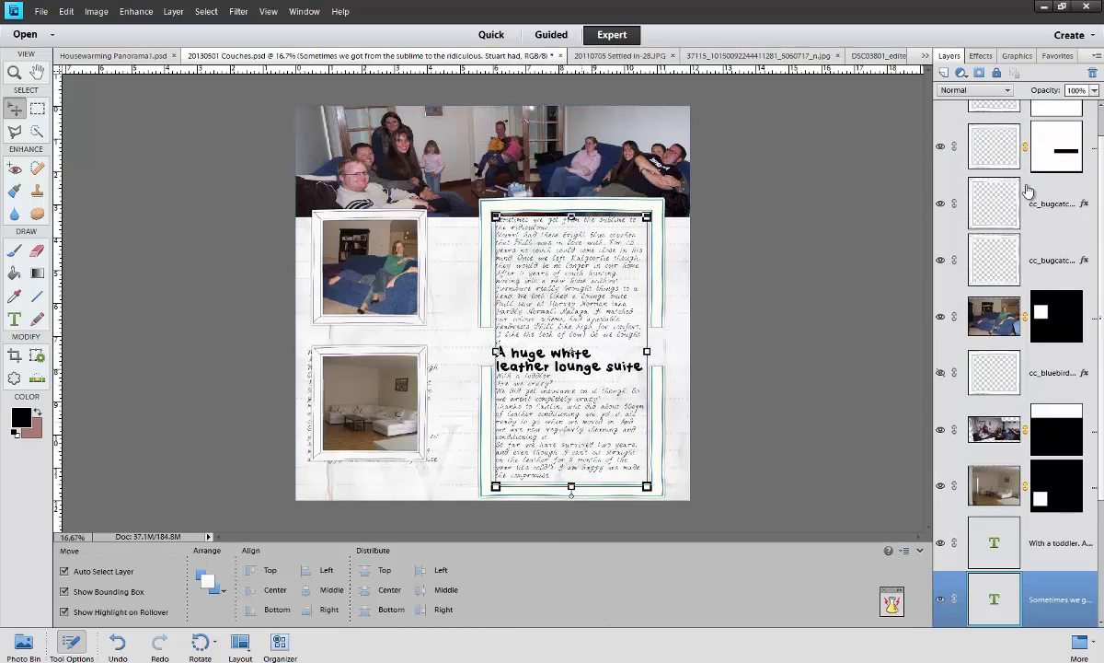
- Nudge the lower-left couch photo up closer to the top photo
{"action": "left_click", "coordinate": [611, 333]}
{"action": "key", "text": "m"}
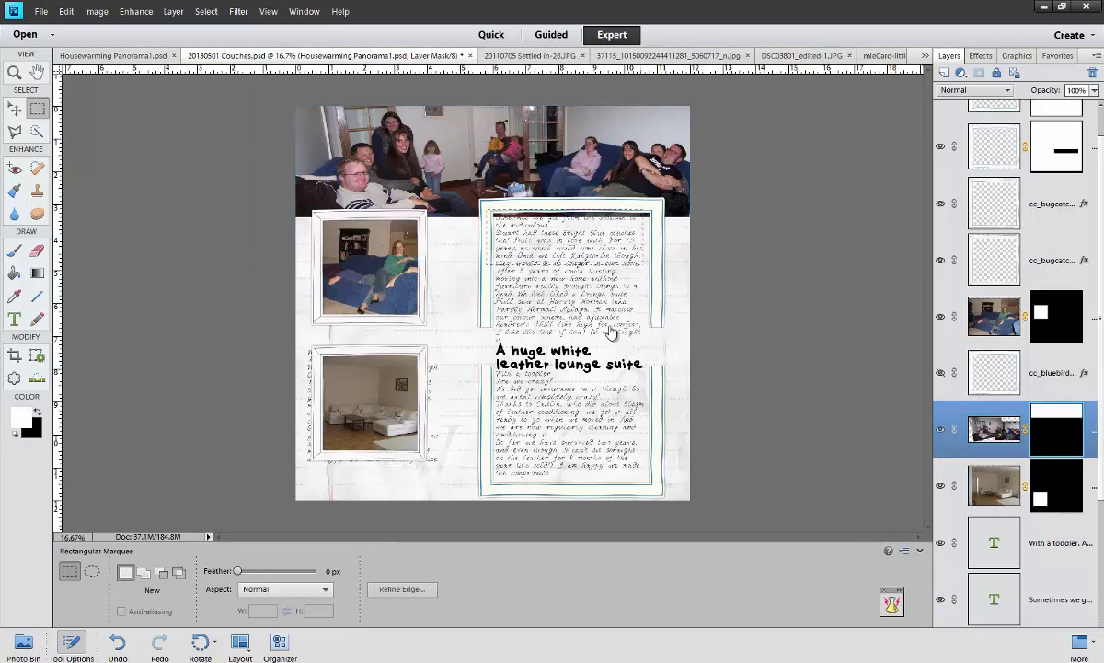
{"action": "key", "text": "v"}
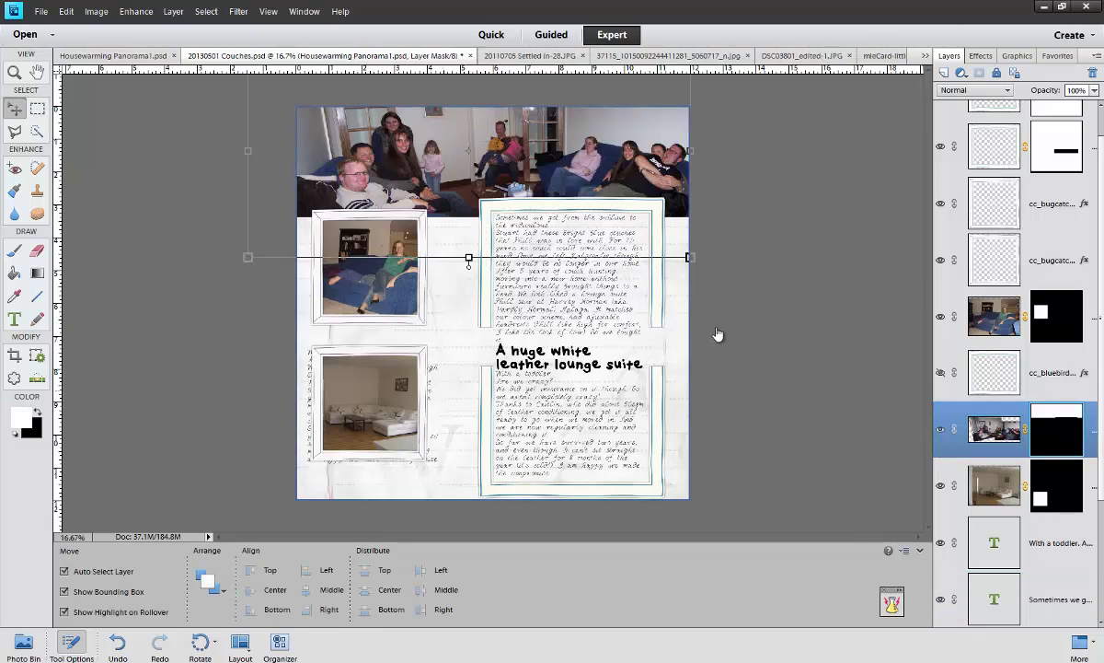
{"action": "left_click", "coordinate": [368, 405]}
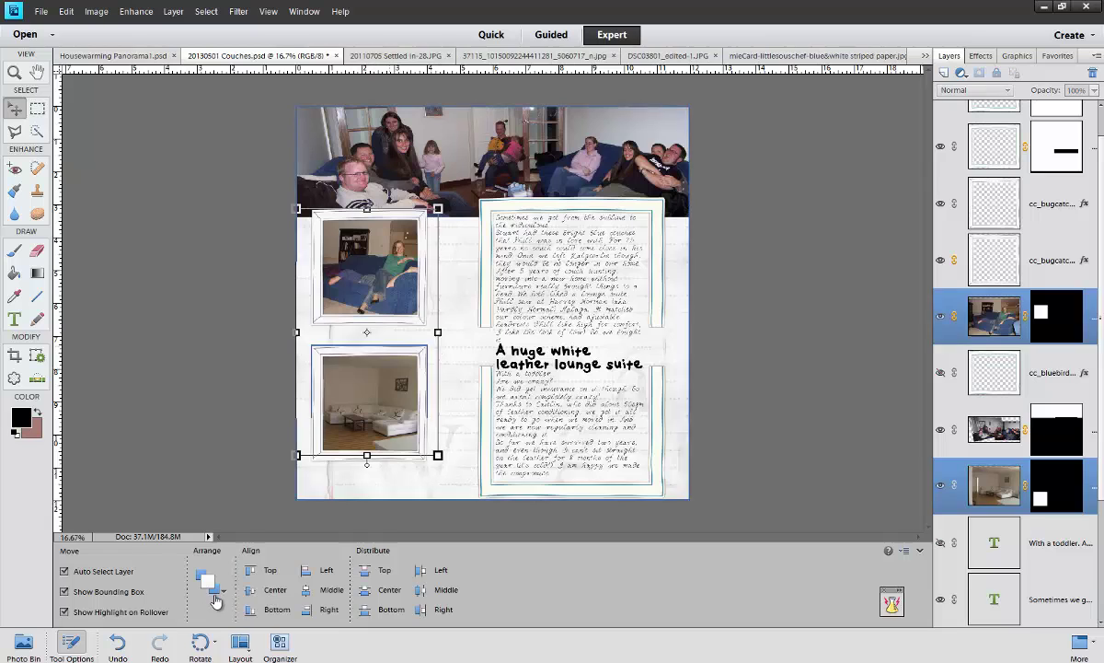
{"action": "key", "text": "ctrl+z"}
{"action": "key", "text": "ctrl+z"}
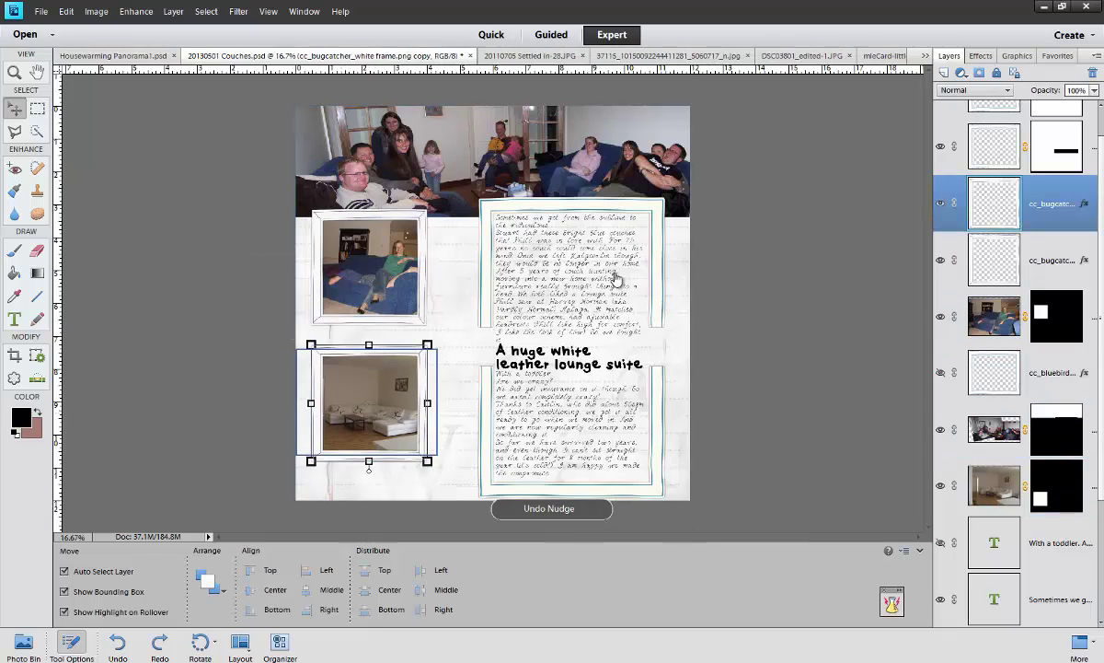
{"action": "key", "text": "ctrl+z"}
{"action": "key", "text": "ctrl+z"}
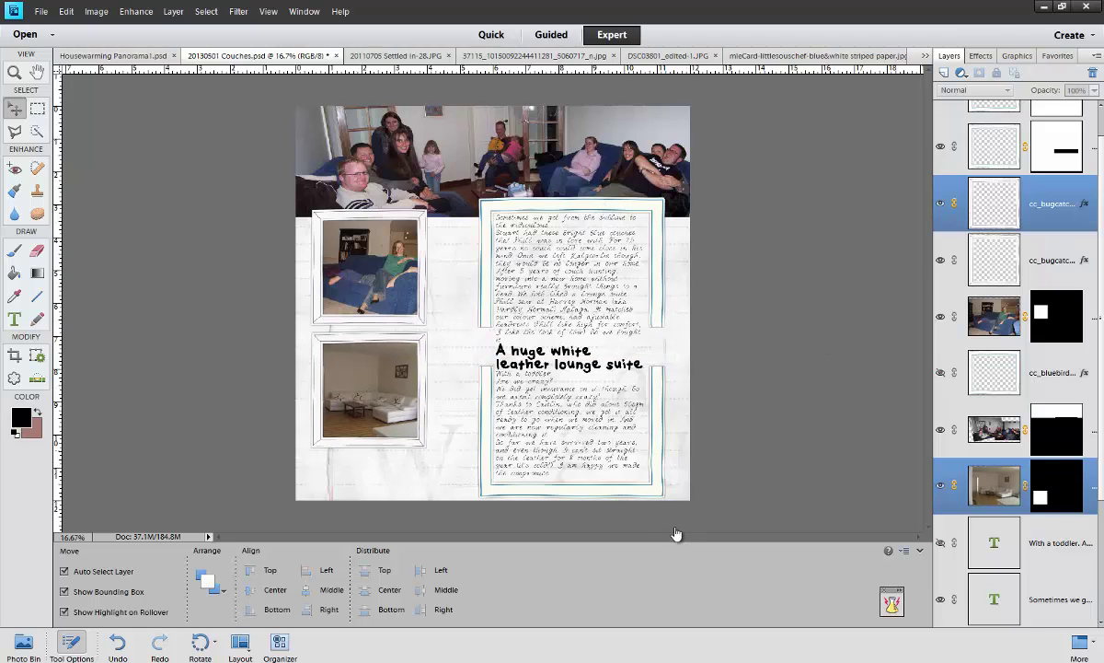
- Delete the line break to join the journaling's first two lines
{"action": "left_click", "coordinate": [589, 361]}
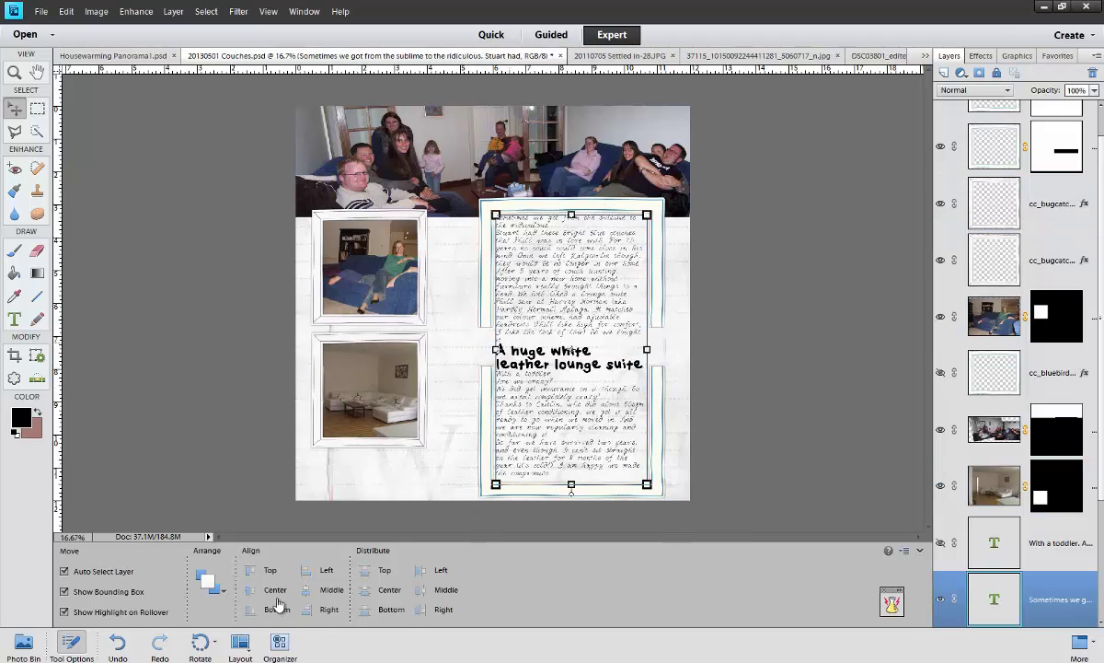
{"action": "key", "text": "t"}
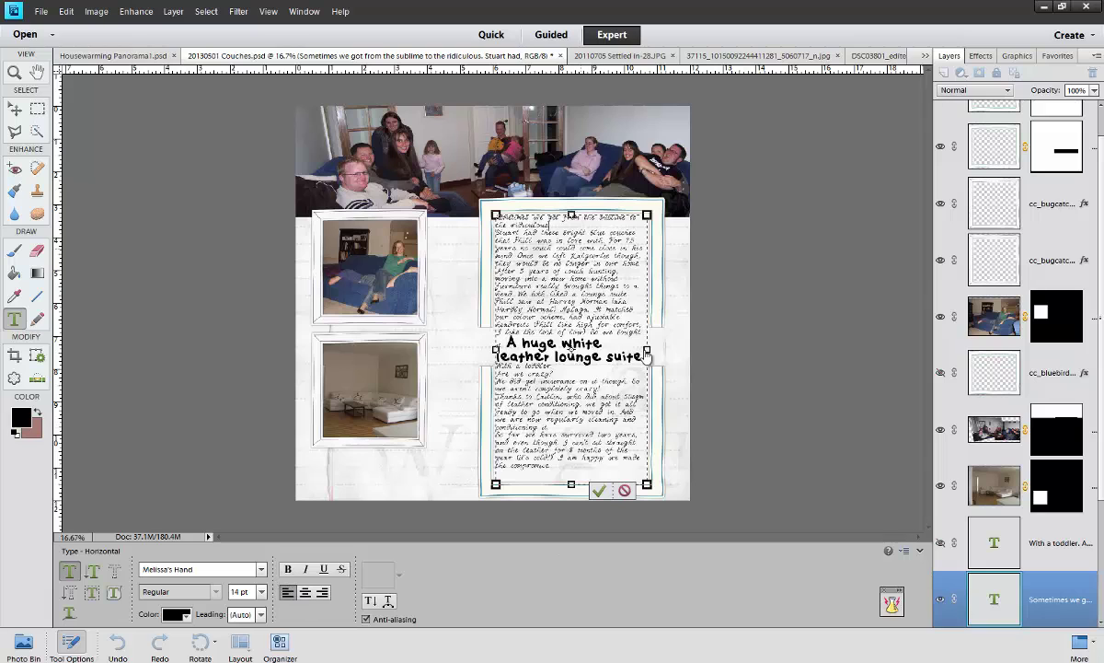
{"action": "key", "text": "Delete"}
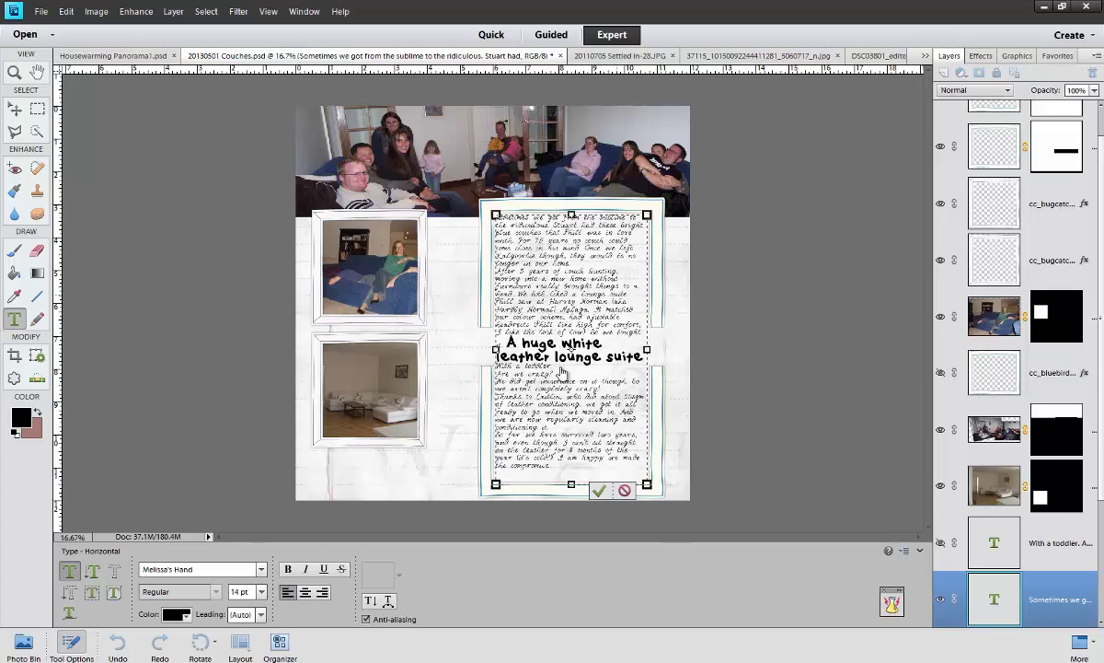
{"action": "key", "text": "ctrl+Return"}
{"action": "key", "text": "v"}
{"action": "left_click", "coordinate": [716, 387]}
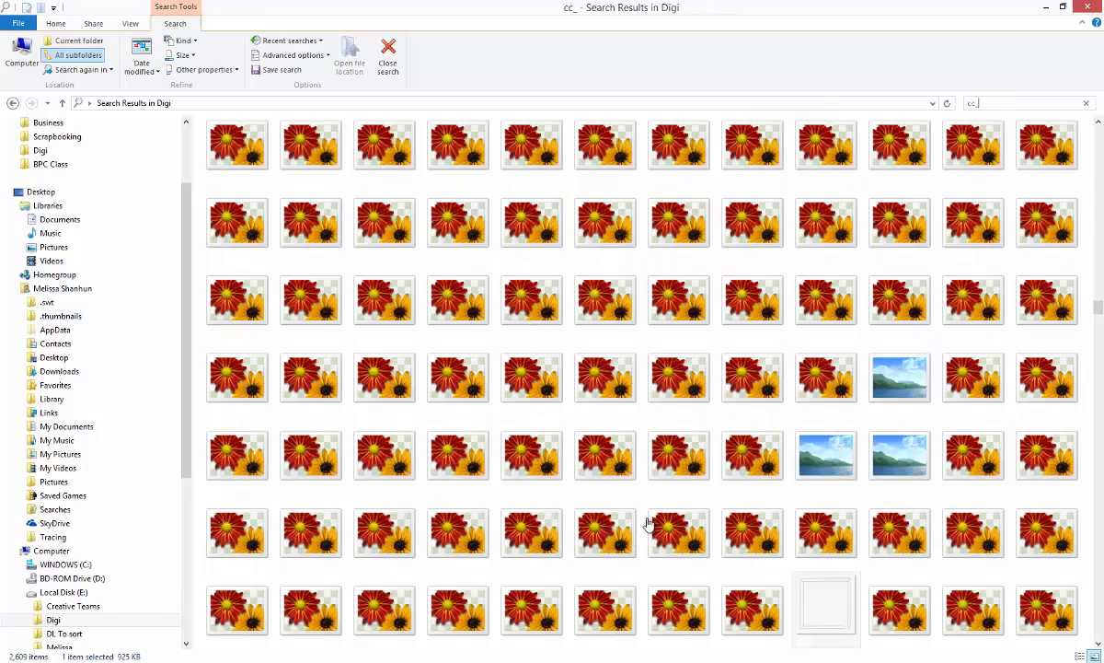
- Search the kit for 'bluebird' and open cc_bluebird_wb_blank_bluedk.png in Elements
{"action": "type", "text": "bluebird"}
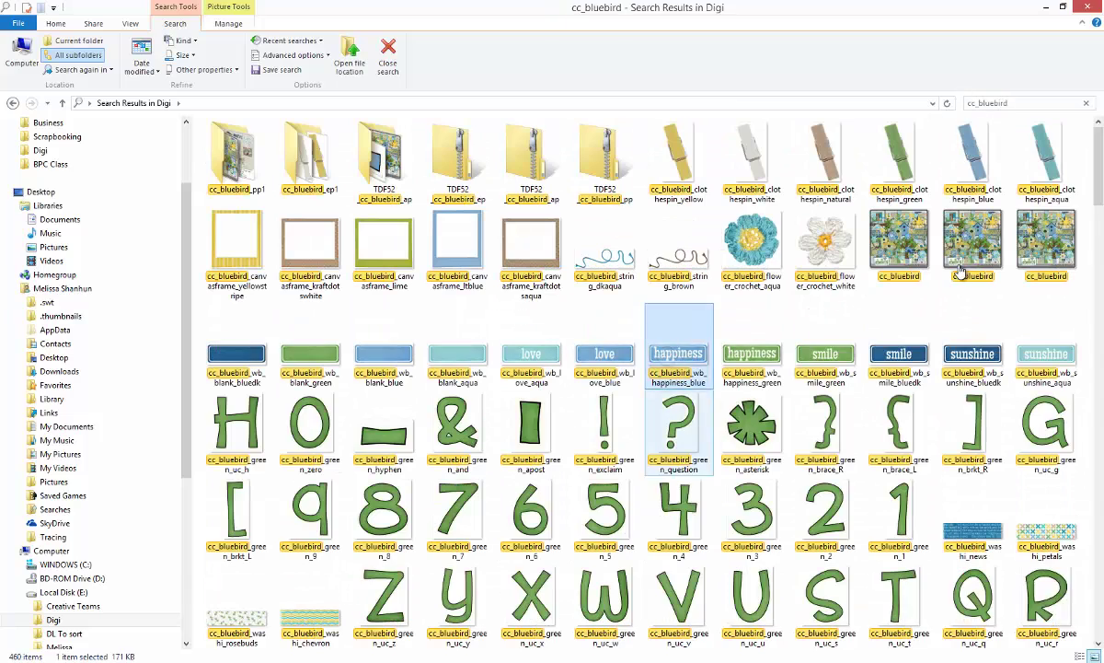
{"action": "scroll", "coordinate": [960, 269], "scroll_direction": "down", "scroll_amount": 1}
{"action": "left_click_drag", "start_coordinate": [236, 324], "coordinate": [276, 384]}
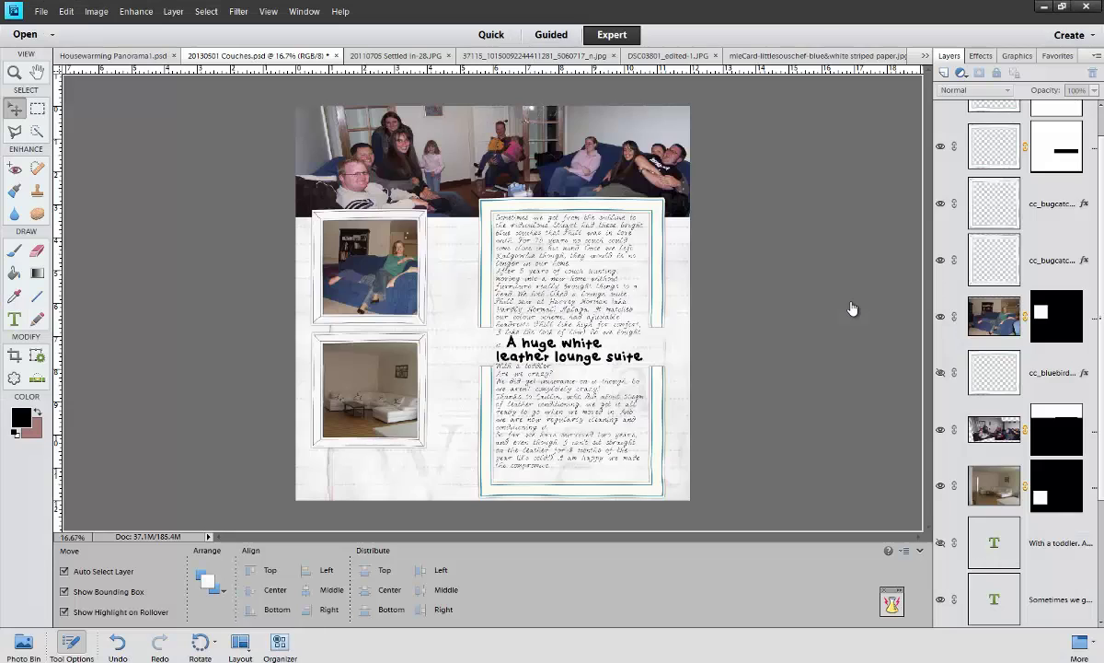
{"action": "left_click_drag", "start_coordinate": [931, 251], "coordinate": [850, 313]}
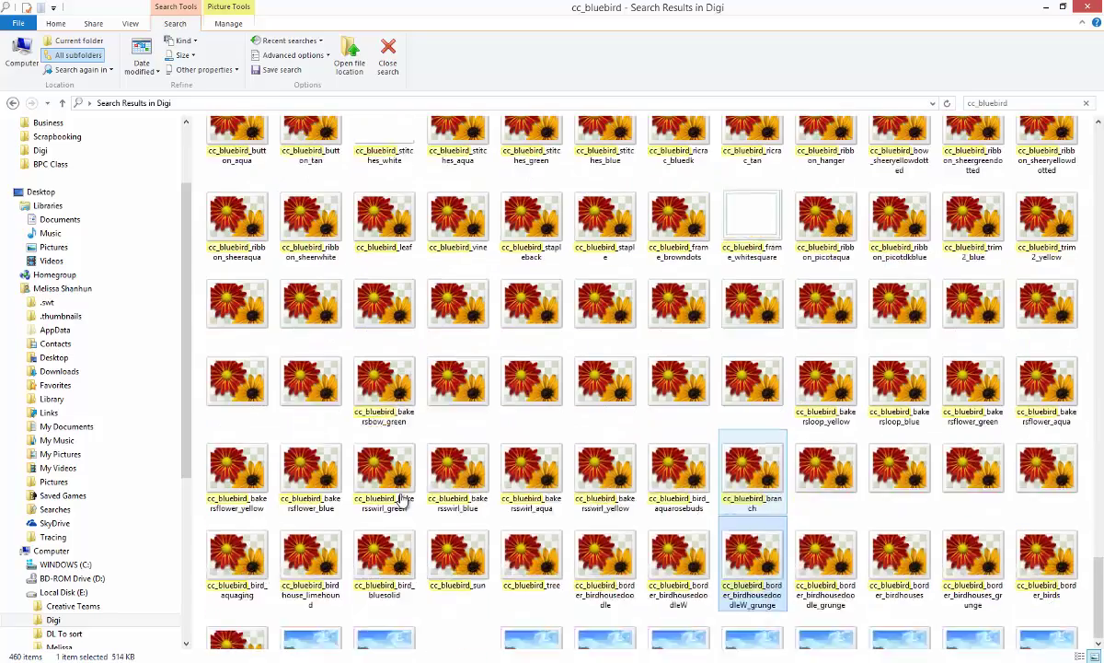
- Preview the cc_birdz_ppr_news_blue paper and check its file options
{"action": "scroll", "coordinate": [405, 502], "scroll_direction": "down", "scroll_amount": 5}
{"action": "double_click", "coordinate": [235, 587]}
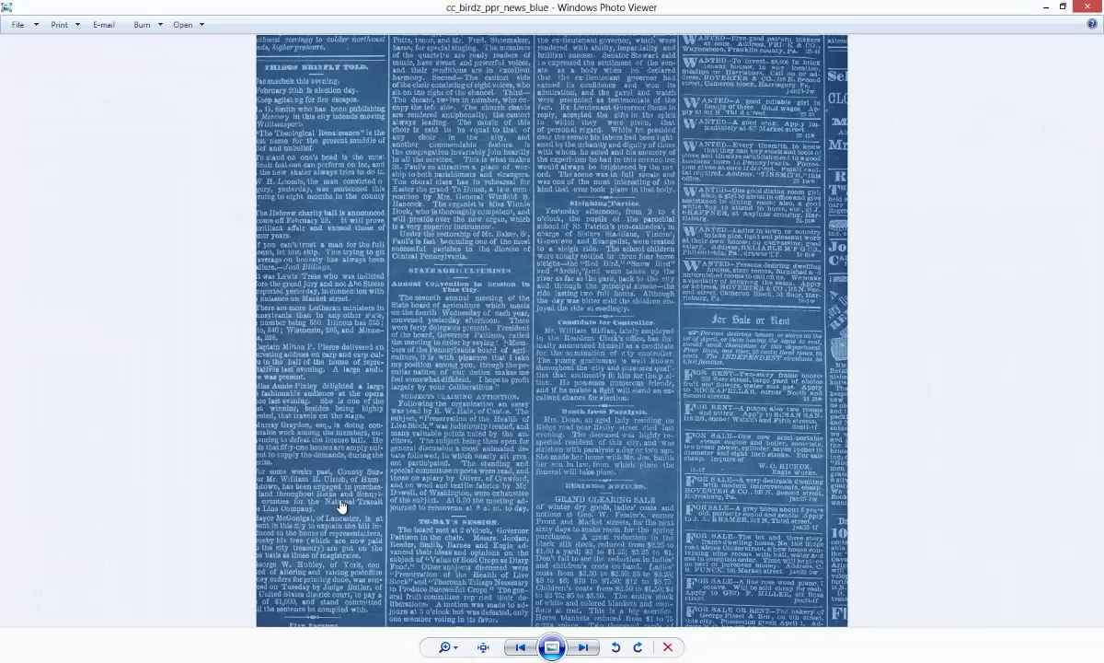
{"action": "key", "text": "Escape"}
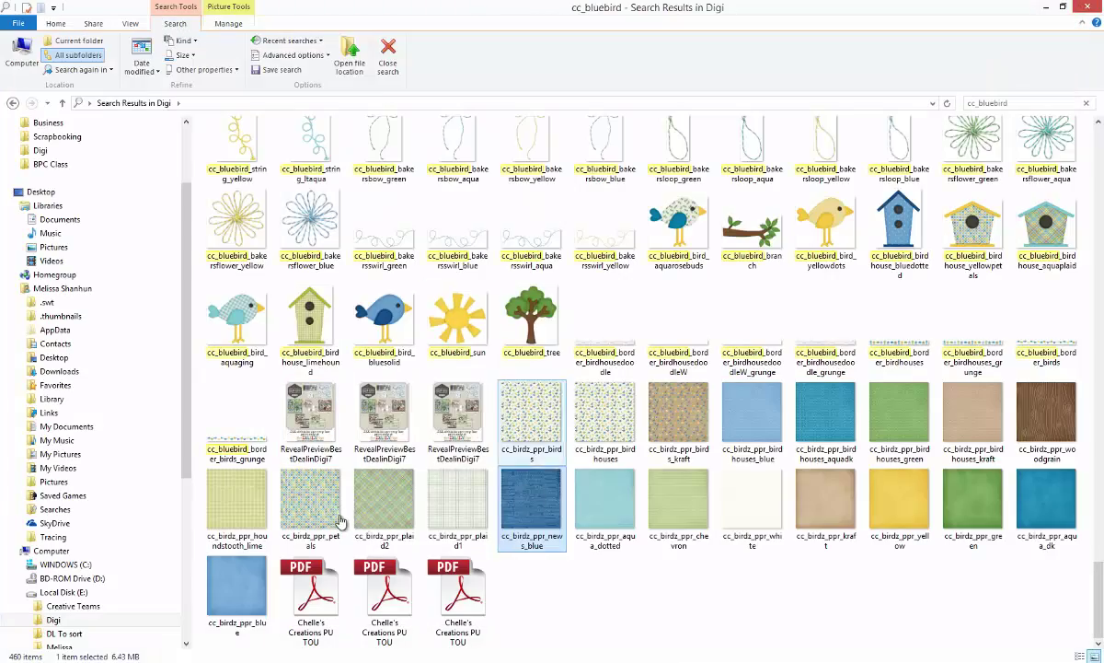
{"action": "right_click", "coordinate": [532, 515]}
{"action": "key", "text": "Escape"}
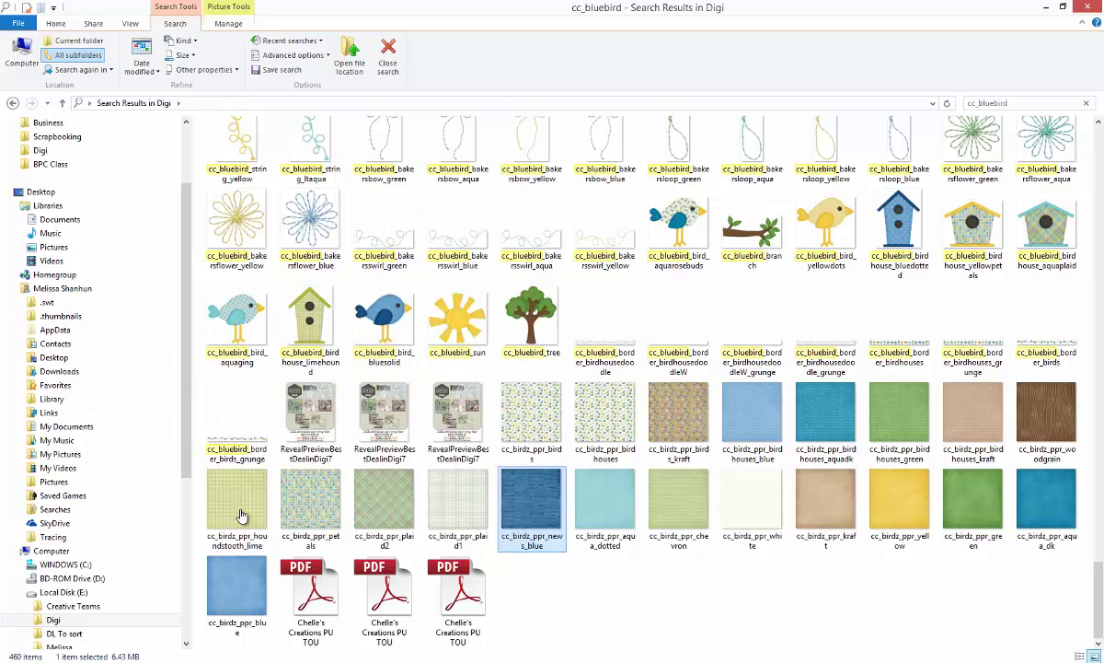
- Add the dark aqua paper to the selection, shorten the patterned strip, and select its mask
{"action": "left_click", "coordinate": [1047, 506], "text": "ctrl"}
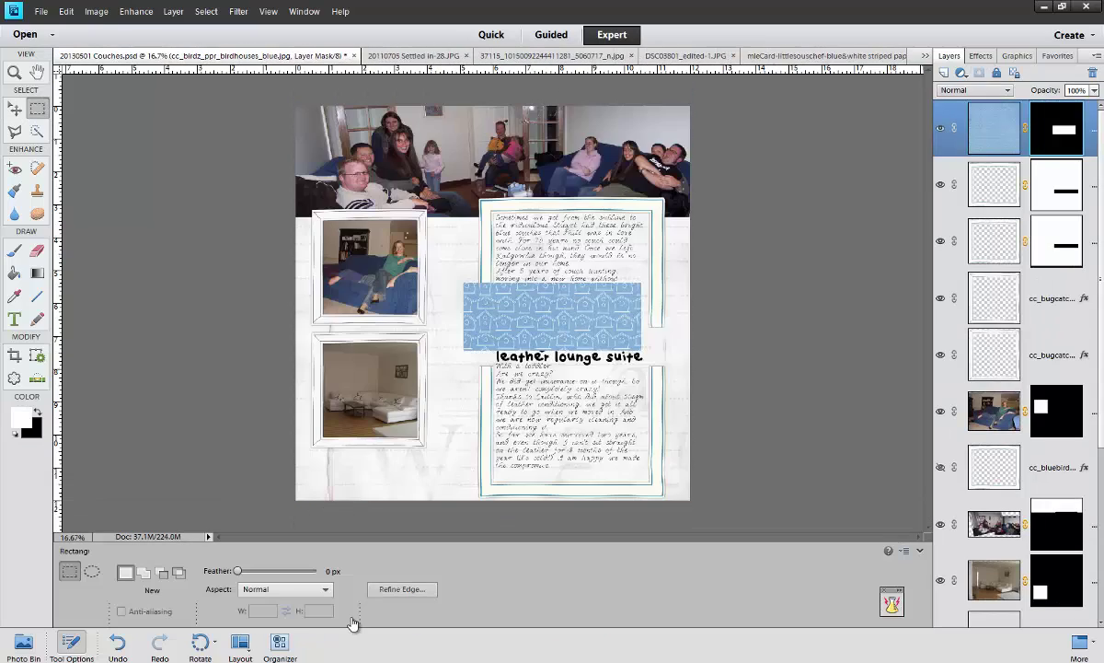
{"action": "key", "text": "v"}
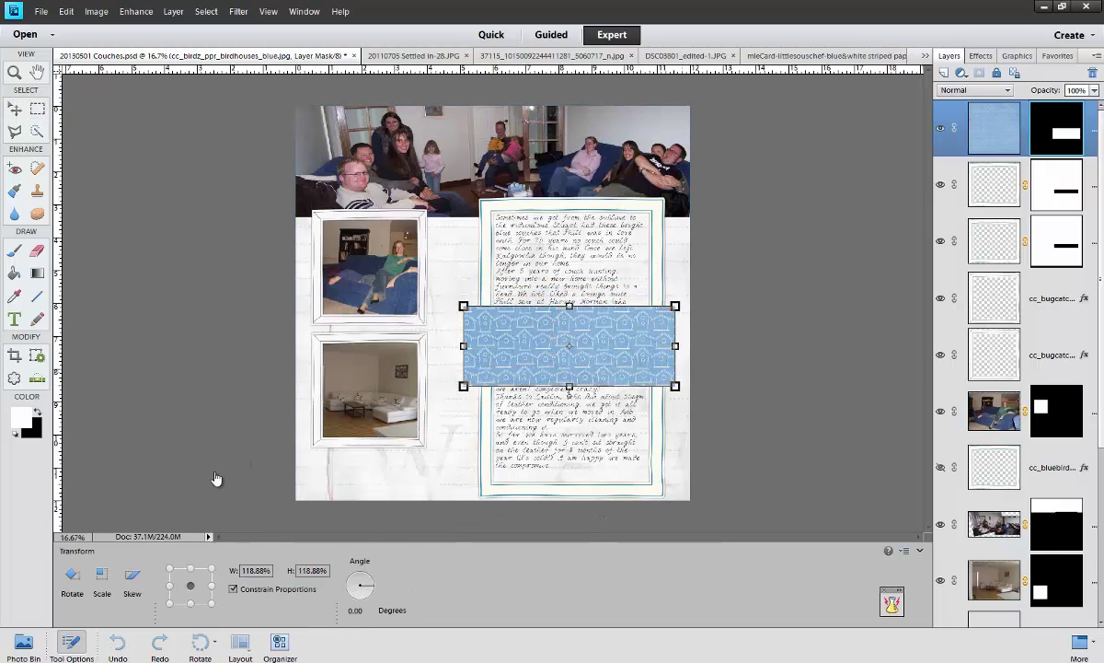
{"action": "key", "text": "Return"}
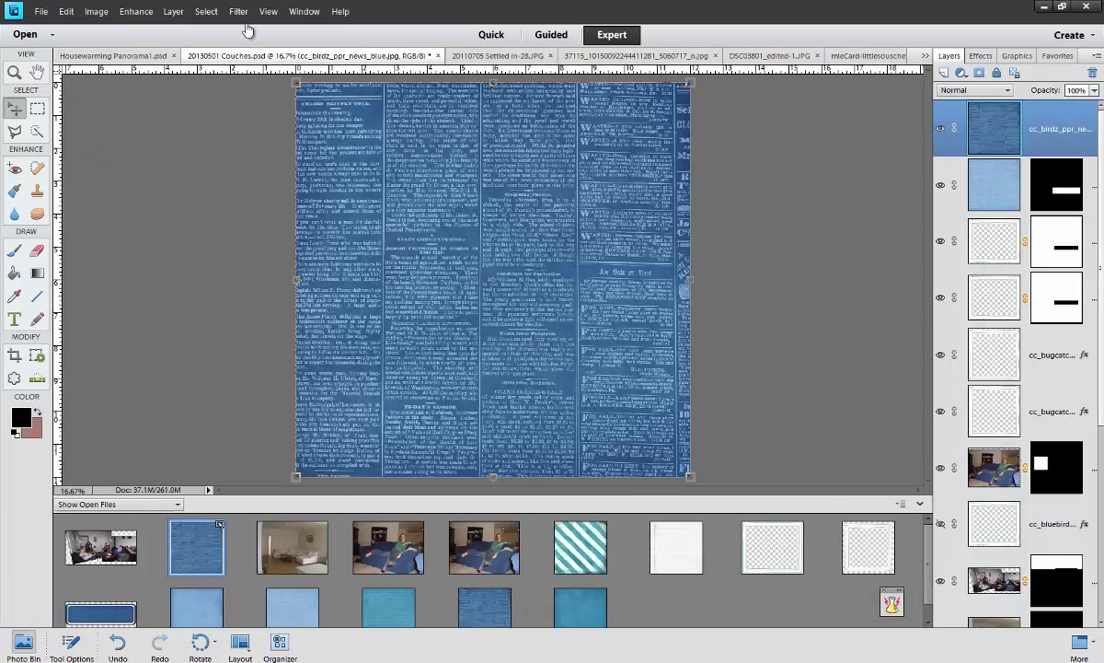
{"action": "key", "text": "alt+bracketleft"}
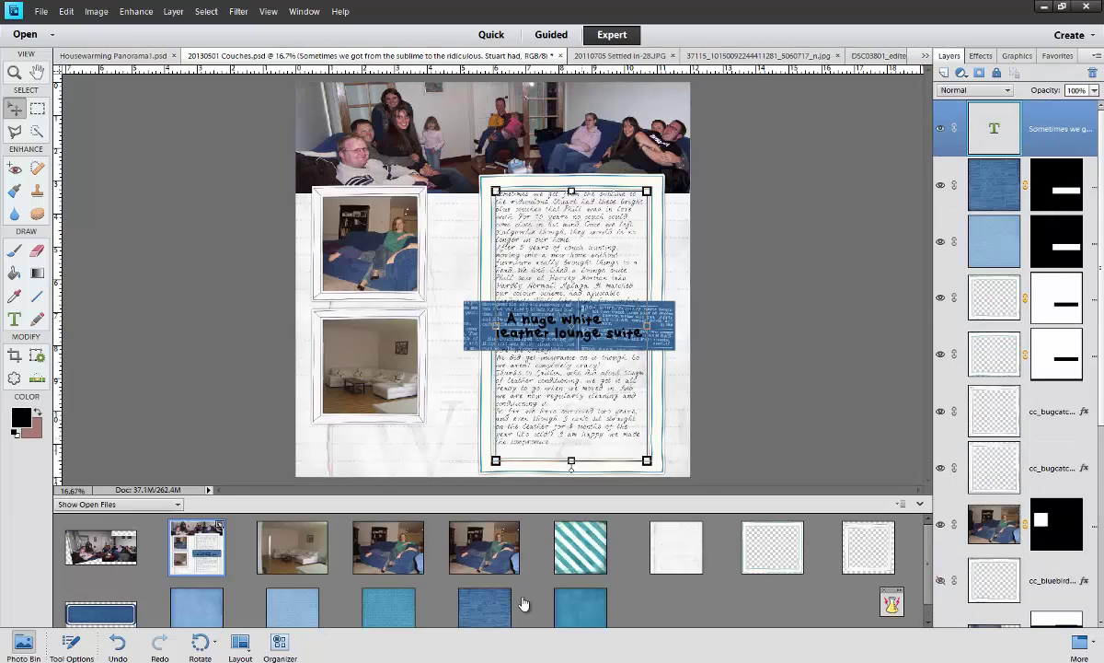
{"action": "key", "text": "ctrl+plus"}
- Bring the dark aqua paper into the page as a strip beneath the title text
{"action": "left_click", "coordinate": [551, 614]}
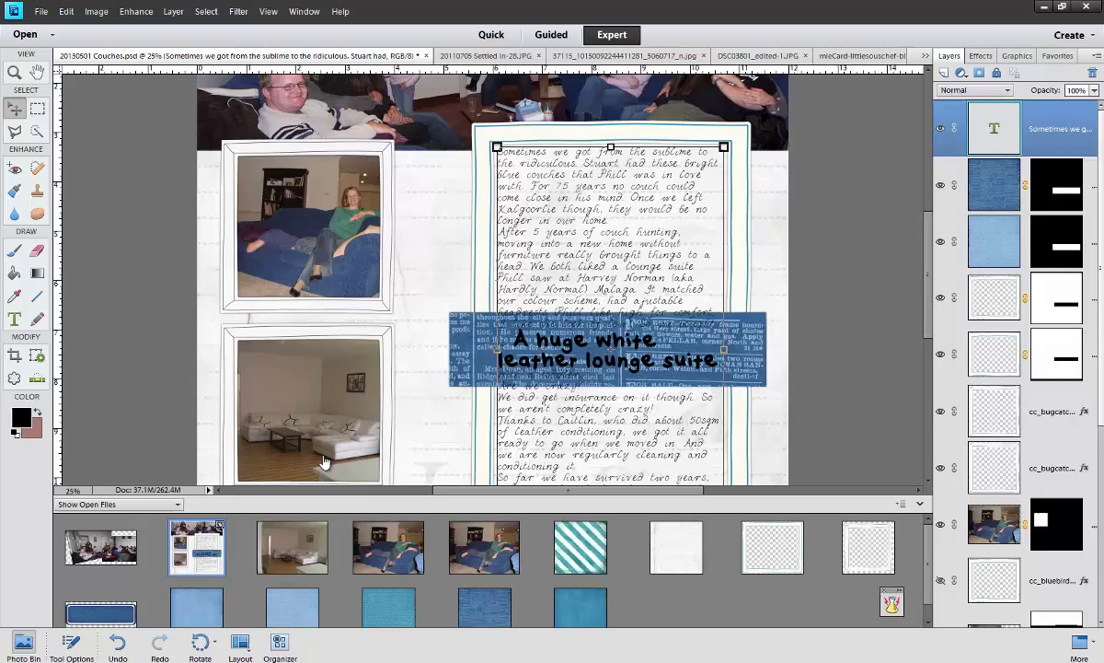
{"action": "left_click_drag", "start_coordinate": [323, 459], "coordinate": [562, 253]}
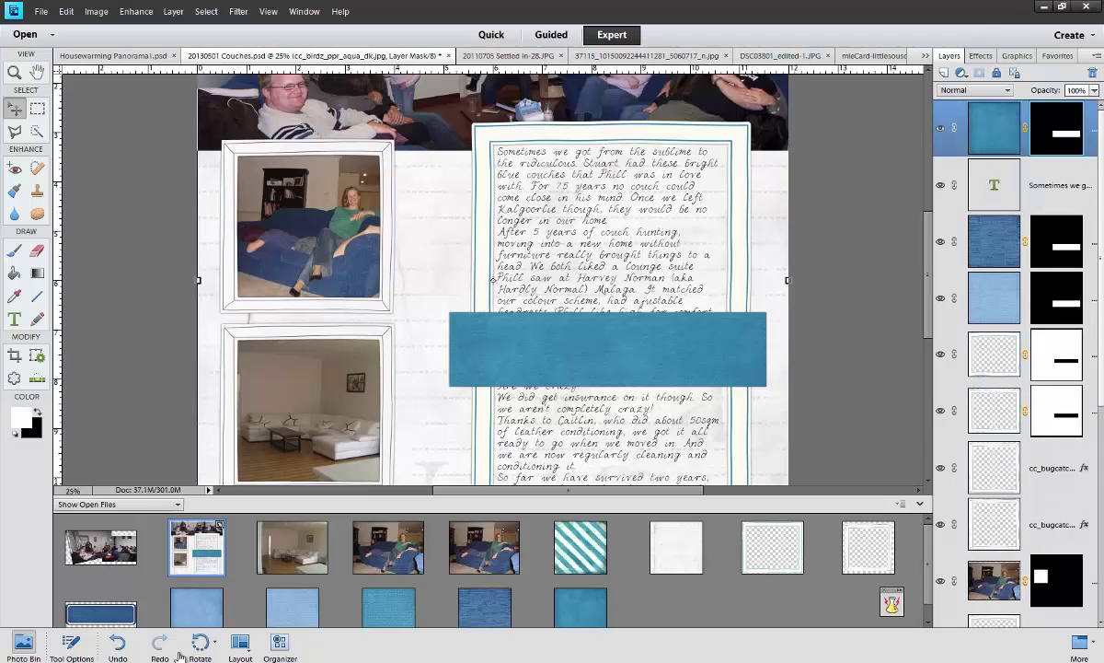
{"action": "key", "text": "ctrl+bracketleft"}
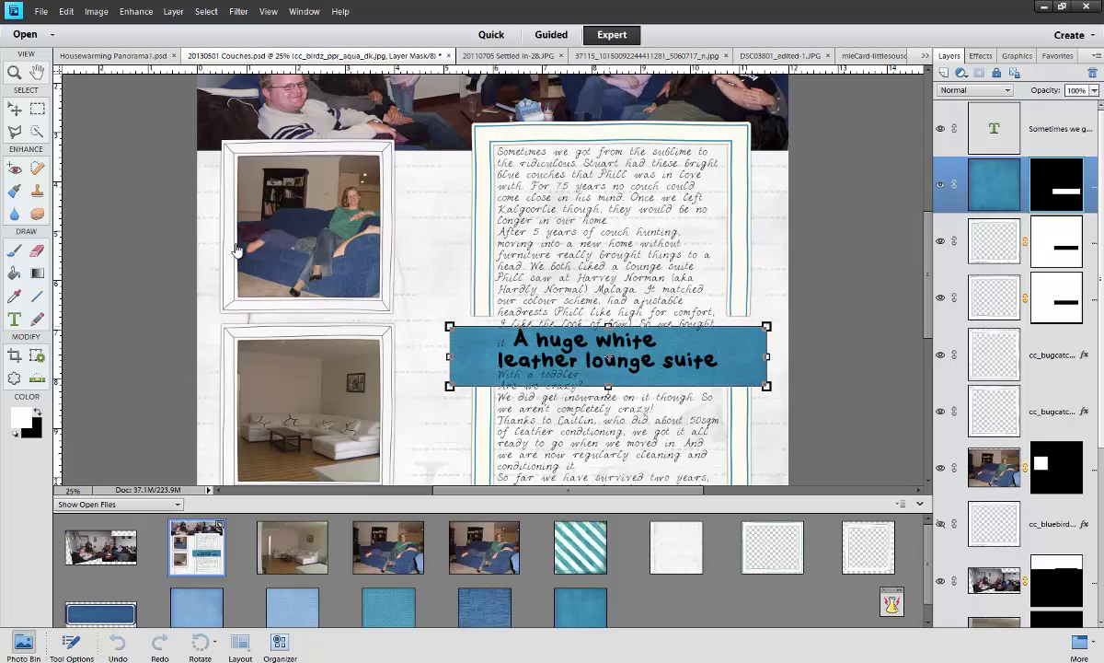
{"action": "key", "text": "Return"}
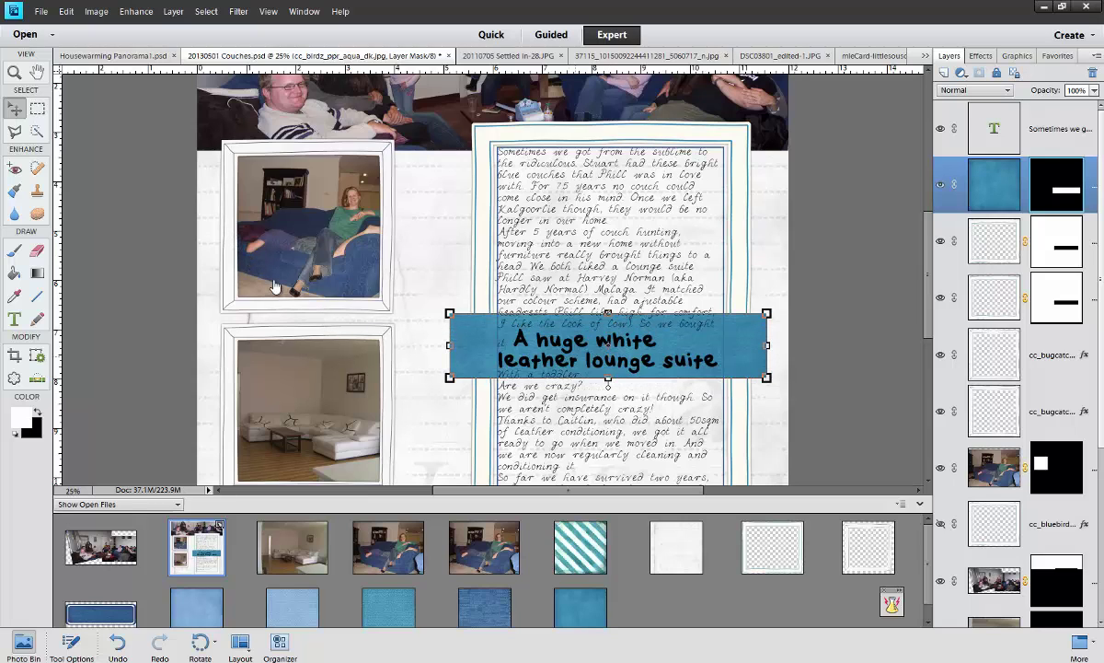
- Set the opening journaling paragraph to 13 pt
{"action": "key", "text": "t"}
{"action": "left_click", "coordinate": [607, 323]}
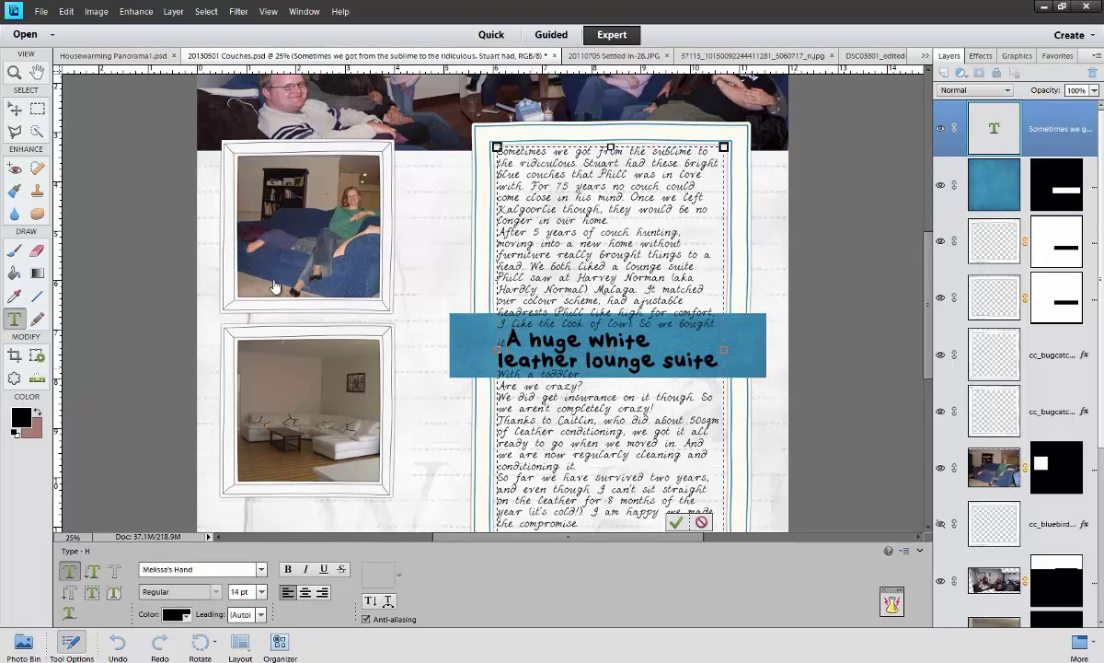
{"action": "type", "text": "13"}
{"action": "key", "text": "Return"}
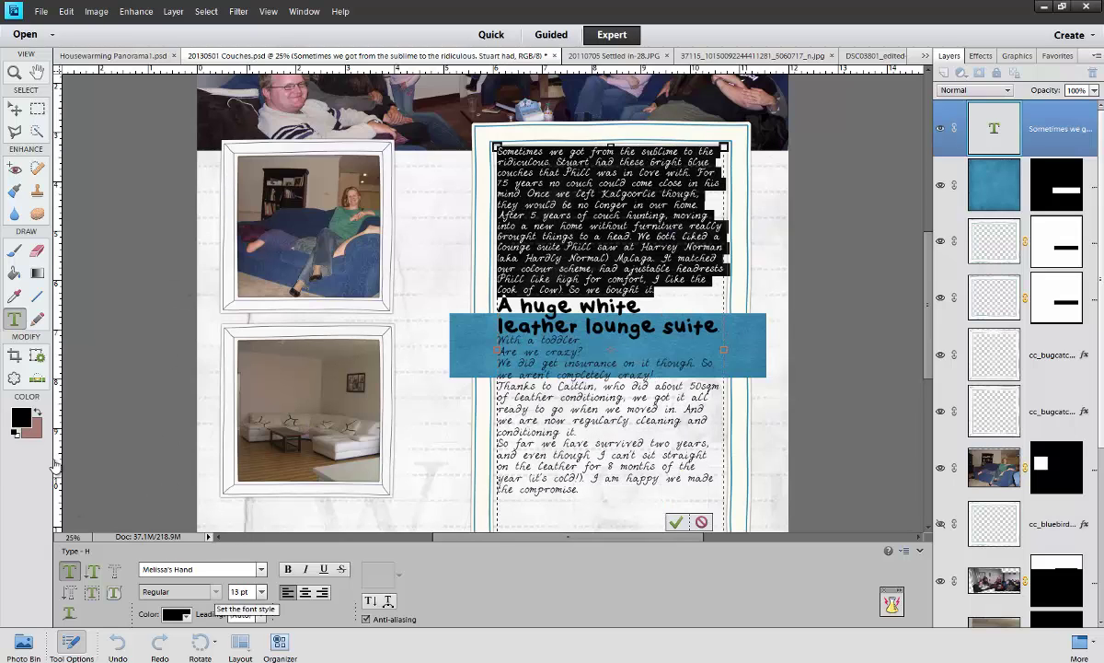
{"action": "key", "text": "v"}
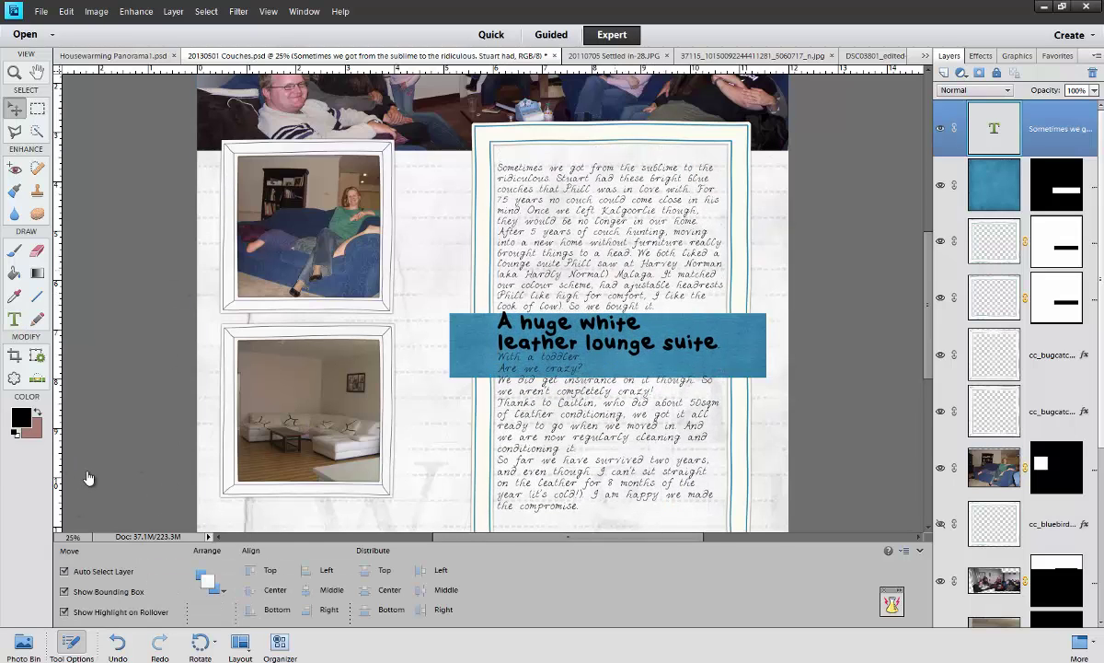
{"action": "key", "text": "alt+bracketleft"}
{"action": "key", "text": "alt+bracketleft"}
{"action": "key", "text": "alt+bracketleft"}
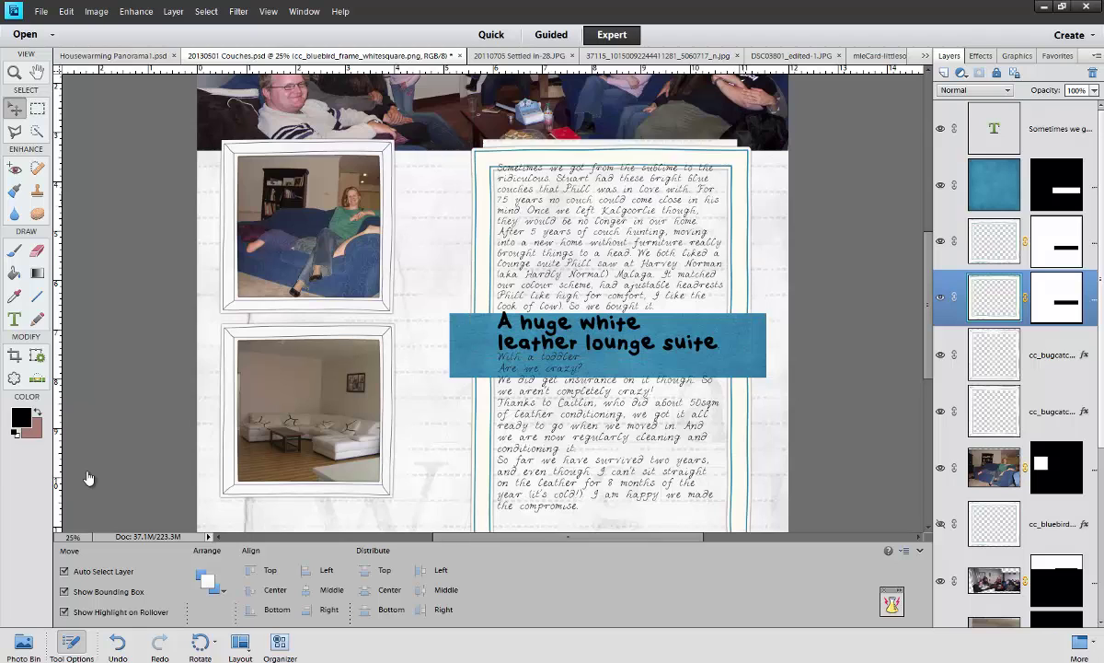
- Make the heading text white and change its font size
{"action": "key", "text": "t"}
{"action": "left_click", "coordinate": [495, 287]}
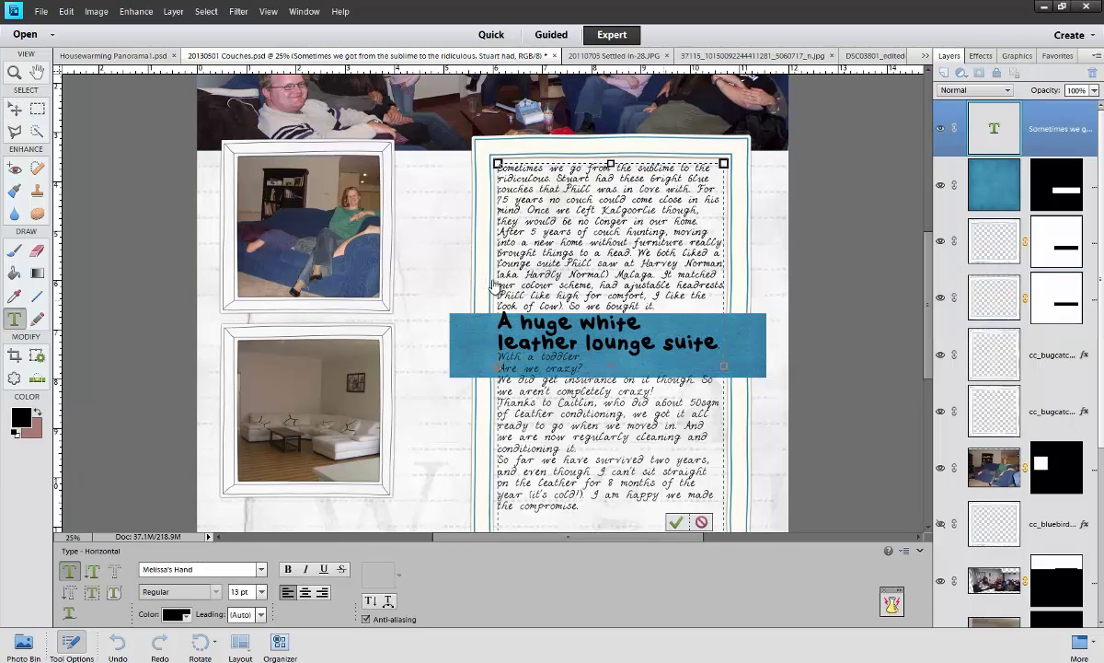
{"action": "key", "text": "ctrl+a"}
{"action": "key", "text": "v"}
{"action": "key", "text": "t"}
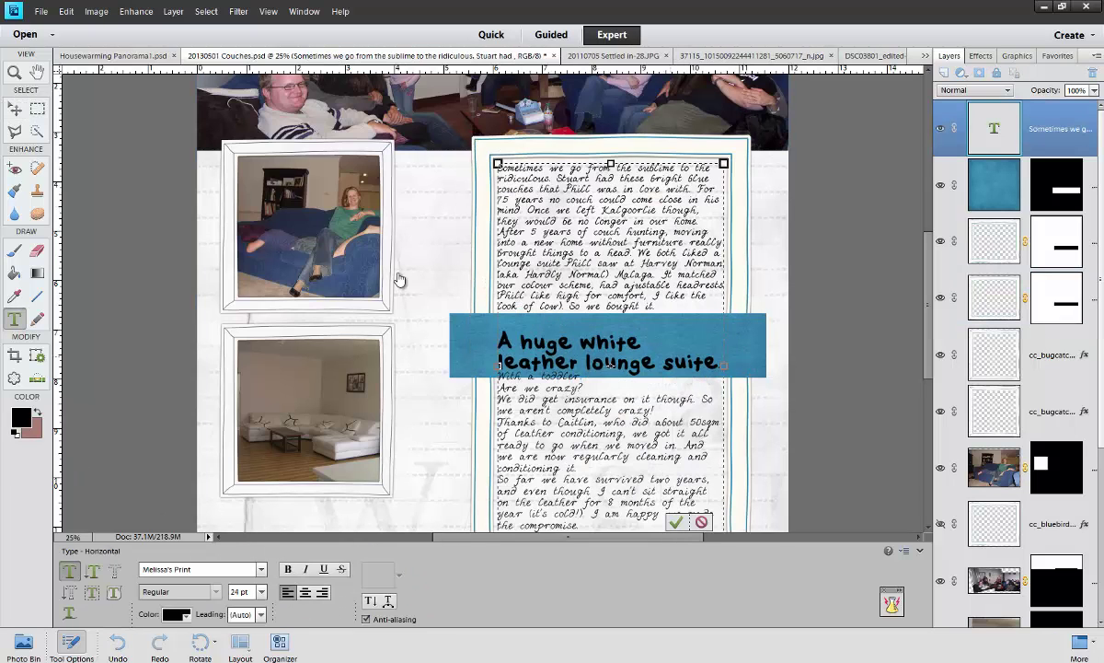
{"action": "key", "text": "shift+Down"}
{"action": "key", "text": "shift+End"}
{"action": "left_click", "coordinate": [176, 614]}
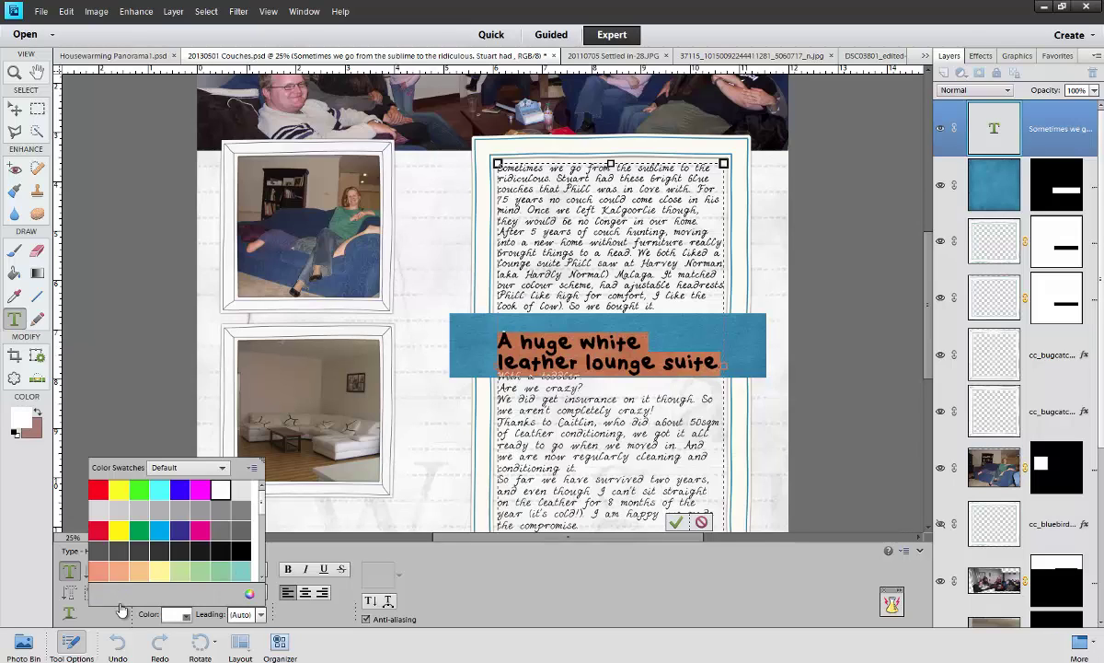
{"action": "left_click", "coordinate": [221, 509]}
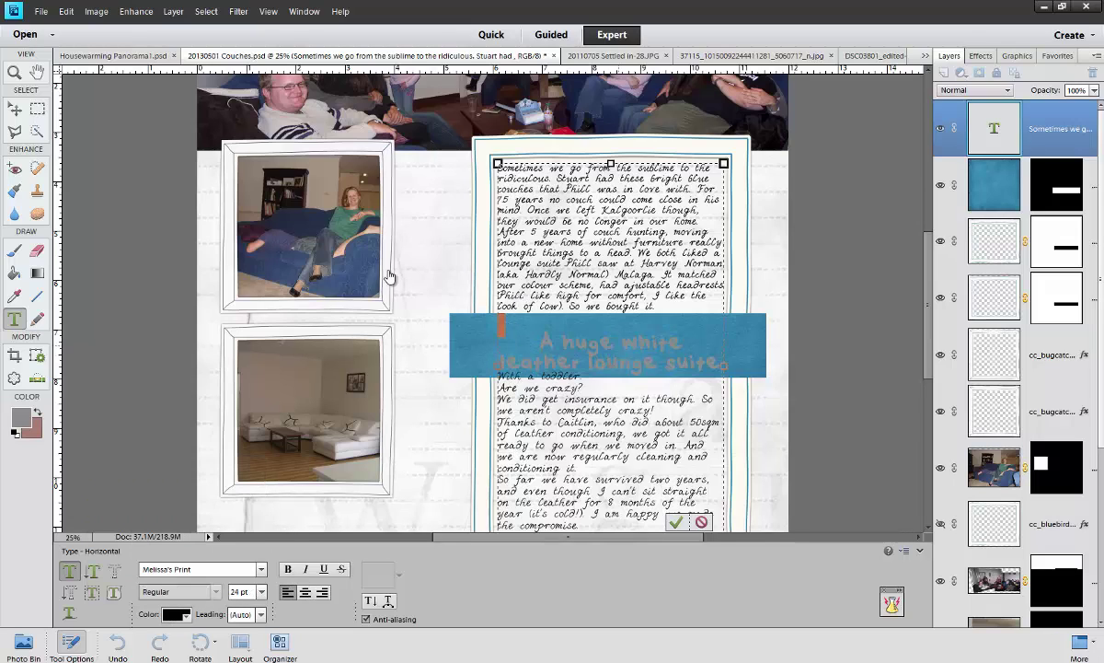
{"action": "left_click", "coordinate": [262, 590]}
{"action": "left_click", "coordinate": [235, 459]}
{"action": "key", "text": "ctrl+Return"}
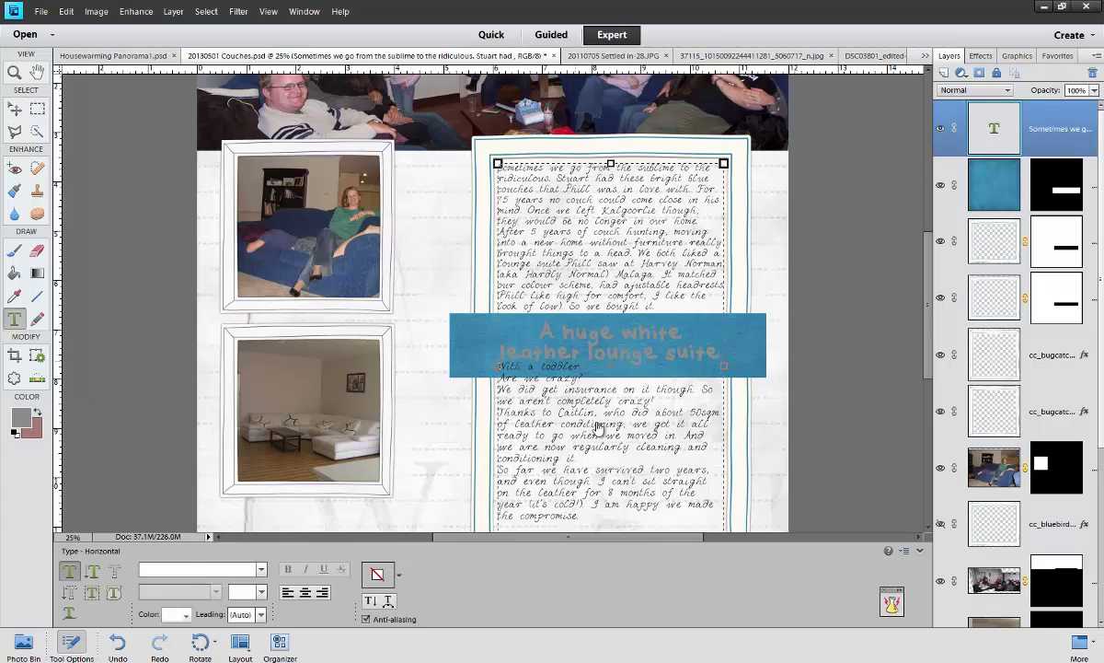
- Centre the 'With a toddler / Are we crazy?' lines below the white heading
{"action": "left_click", "coordinate": [498, 366]}
{"action": "key", "text": "Return"}
{"action": "key", "text": "shift+Down"}
{"action": "key", "text": "shift+End"}
{"action": "key", "text": "ctrl+shift+c"}
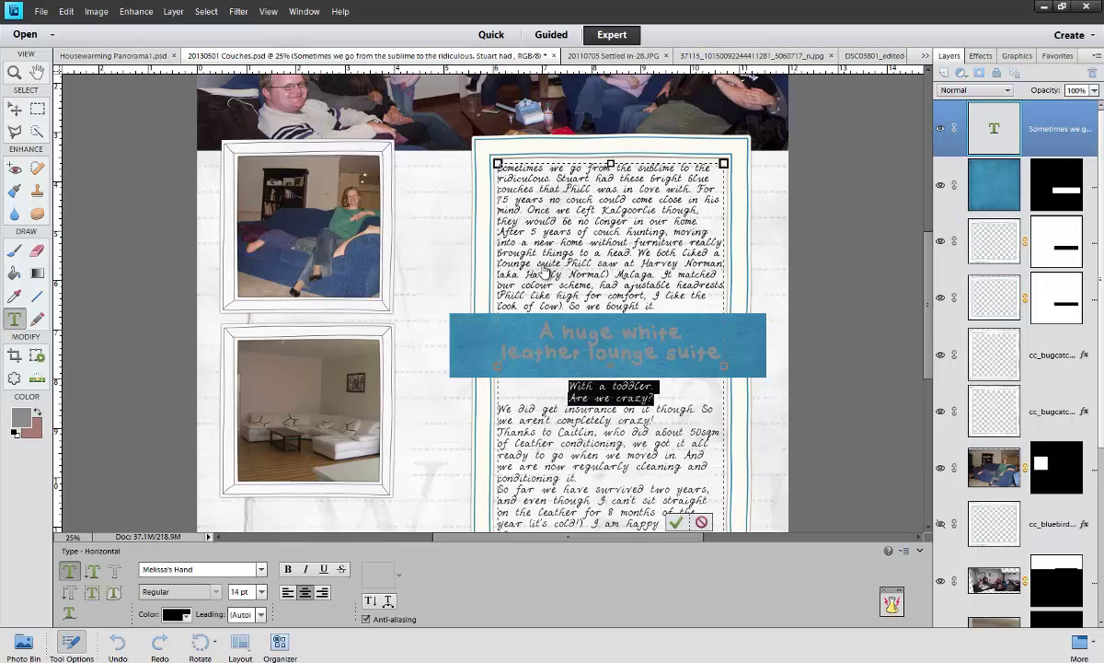
{"action": "left_click_drag", "start_coordinate": [540, 324], "coordinate": [720, 360]}
{"action": "left_click", "coordinate": [177, 614]}
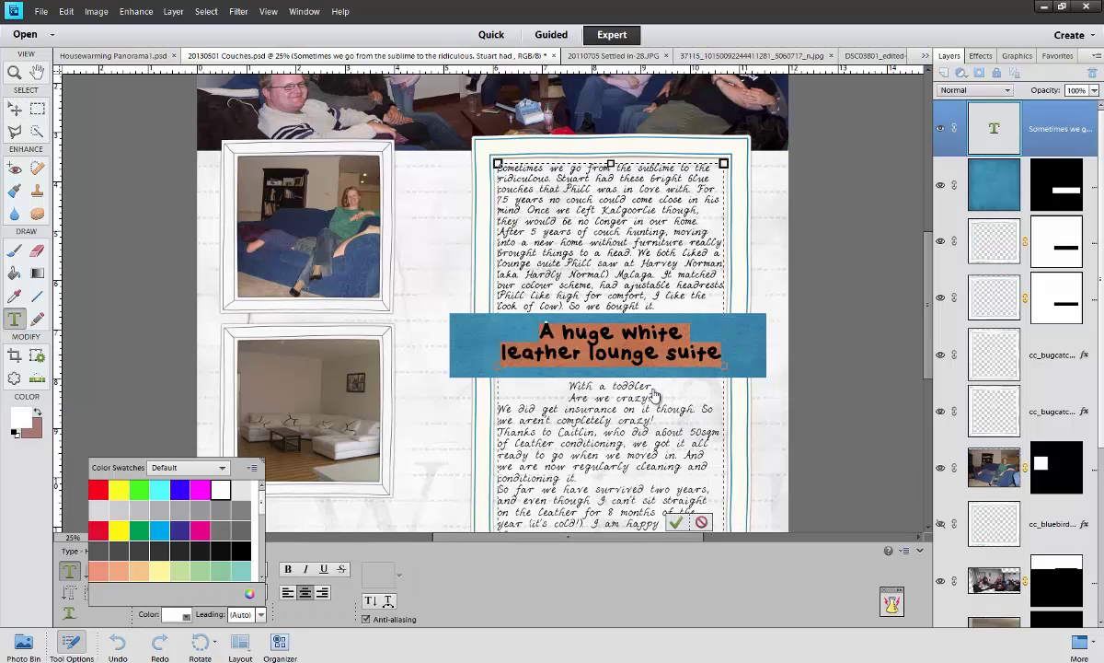
{"action": "key", "text": "Escape"}
{"action": "key", "text": "ctrl+Return"}
{"action": "key", "text": "v"}
- Set the text layer's blend mode to Normal after trying other modes
{"action": "left_click", "coordinate": [976, 89]}
{"action": "left_click", "coordinate": [948, 138]}
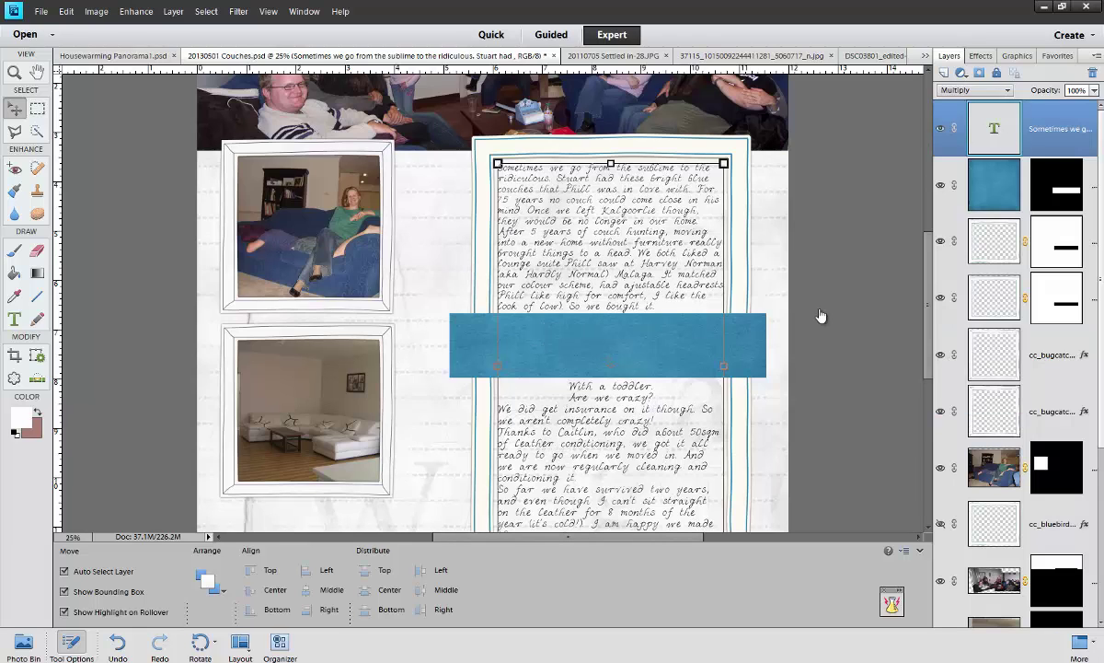
{"action": "left_click", "coordinate": [975, 90]}
{"action": "left_click", "coordinate": [950, 208]}
{"action": "left_click", "coordinate": [976, 89]}
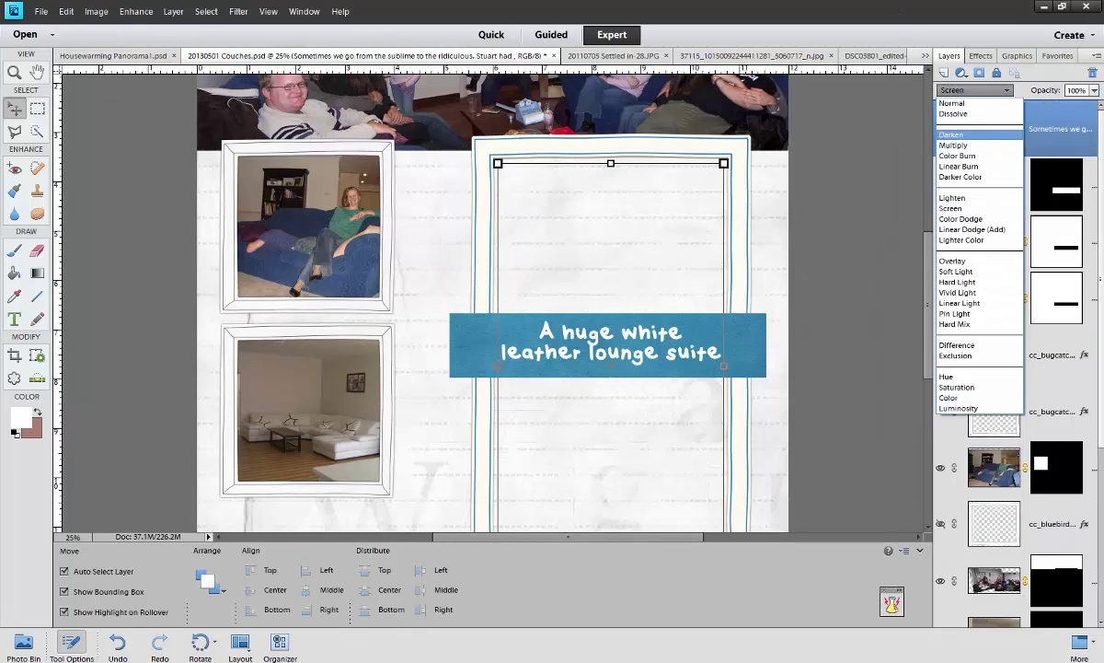
{"action": "left_click", "coordinate": [951, 134]}
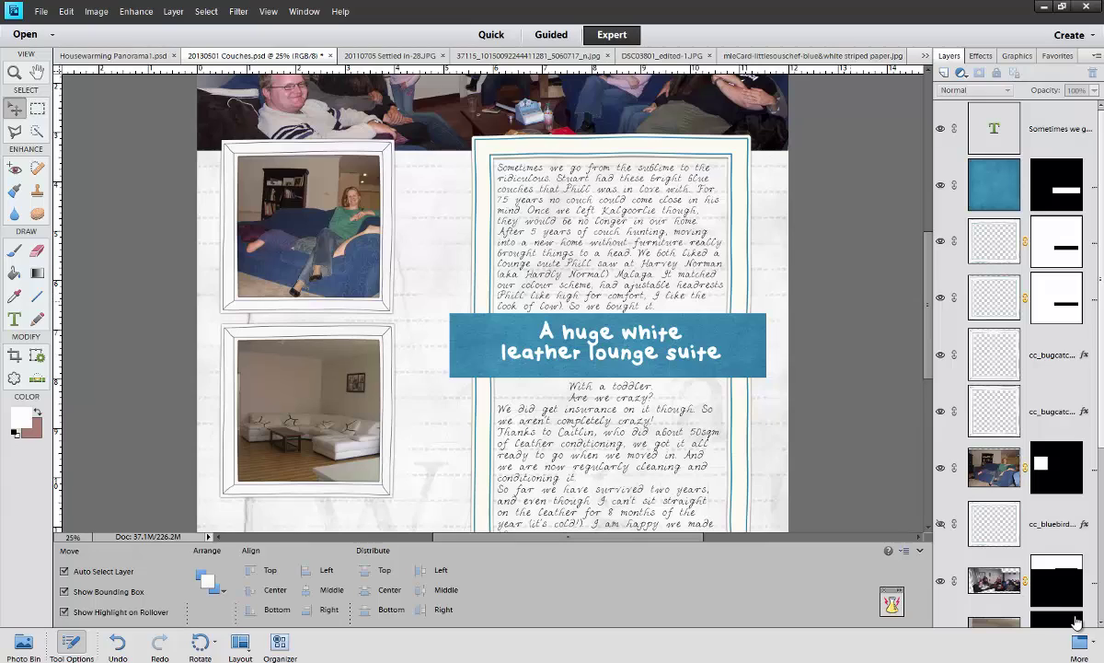
- Select the blue paper layer, bring up its layer styles and fit the whole page in view
{"action": "key", "text": "alt+]"}
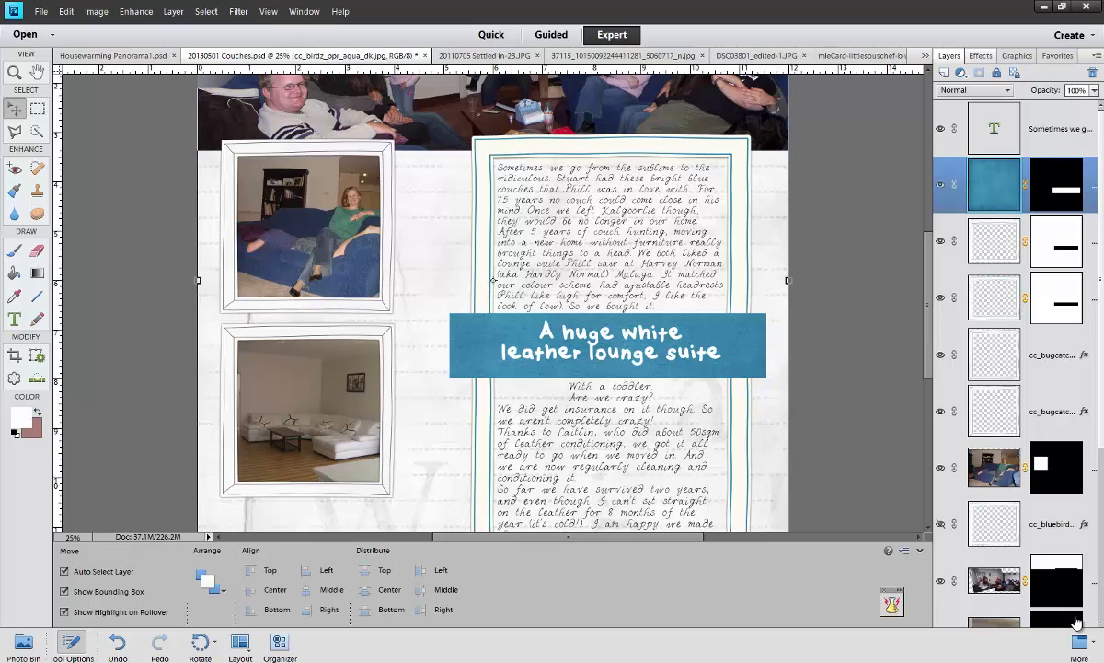
{"action": "key", "text": "F2"}
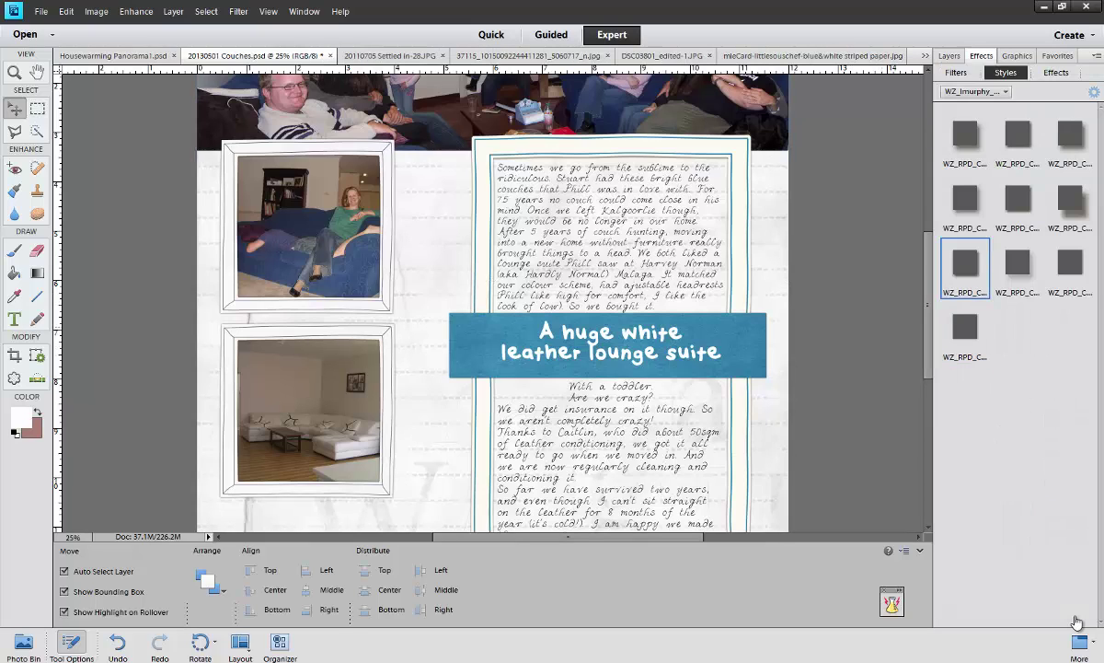
{"action": "key", "text": "ctrl+0"}
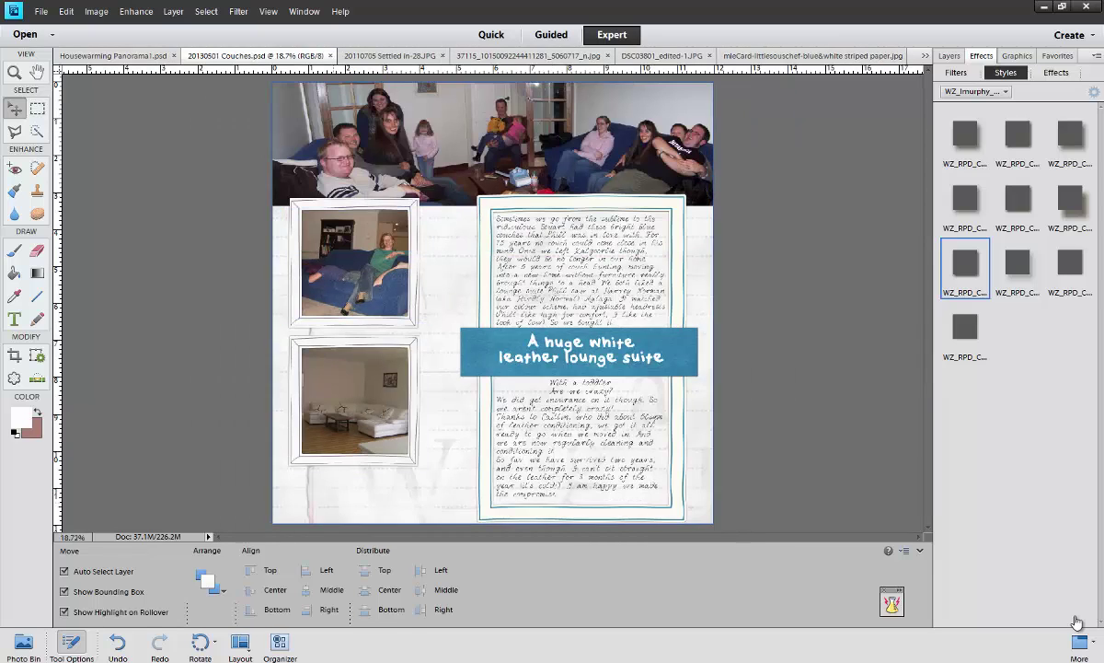
- Add the 'Journalling 1 May 2013' date line in smaller black text, removing the stray 4
{"action": "key", "text": "t"}
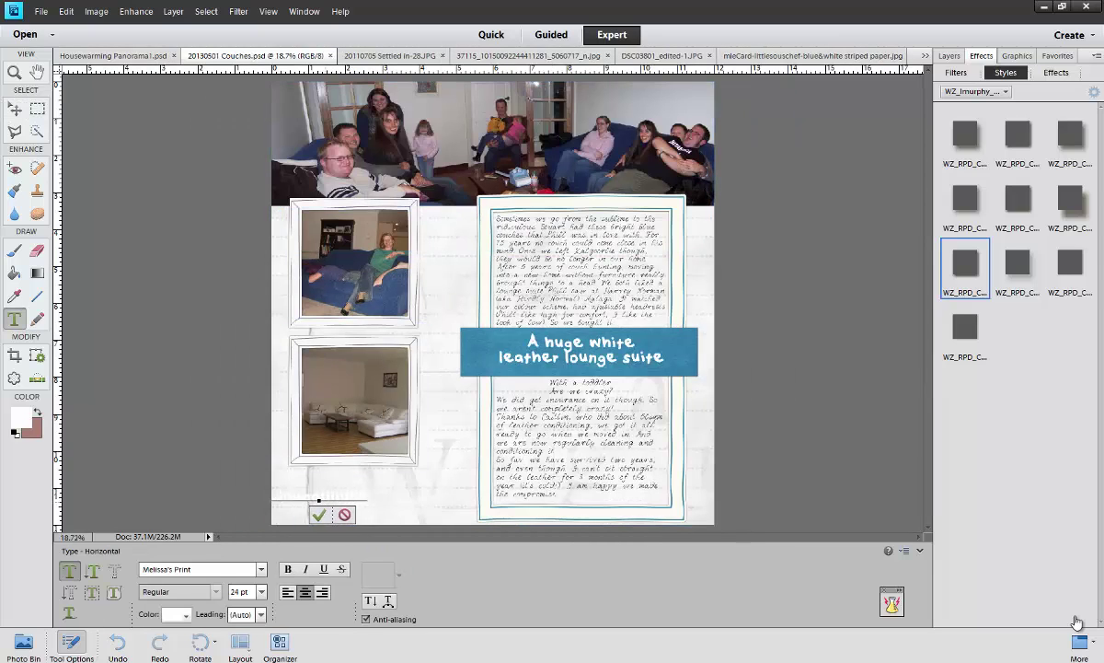
{"action": "key", "text": "ctrl+a"}
{"action": "left_click", "coordinate": [175, 614]}
{"action": "left_click", "coordinate": [107, 554]}
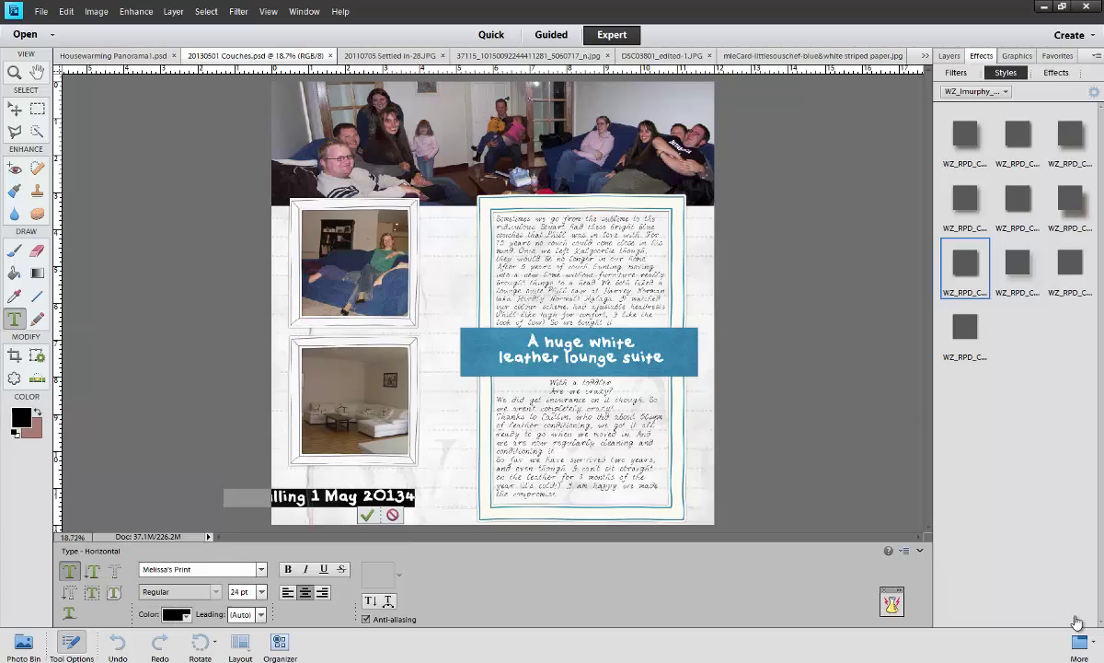
{"action": "key", "text": "End"}
{"action": "key", "text": "BackSpace"}
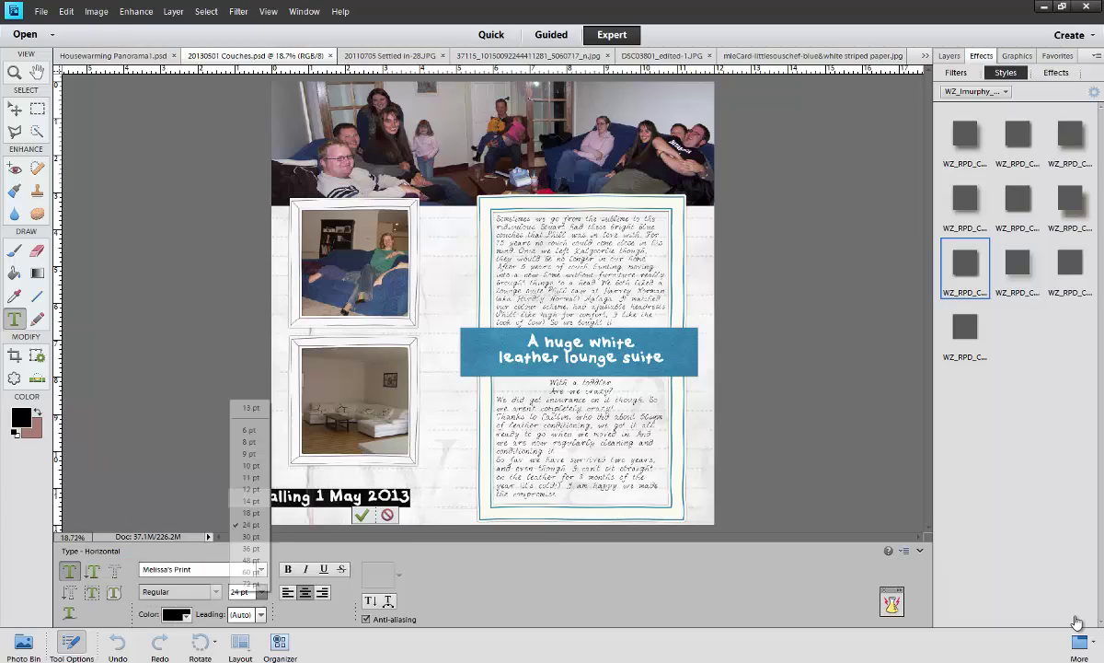
{"action": "key", "text": "ctrl+Return"}
{"action": "key", "text": "v"}
- Move the date label beneath the lower photo and fix its spelling to 'Journalling'
{"action": "left_click_drag", "start_coordinate": [331, 498], "coordinate": [377, 513]}
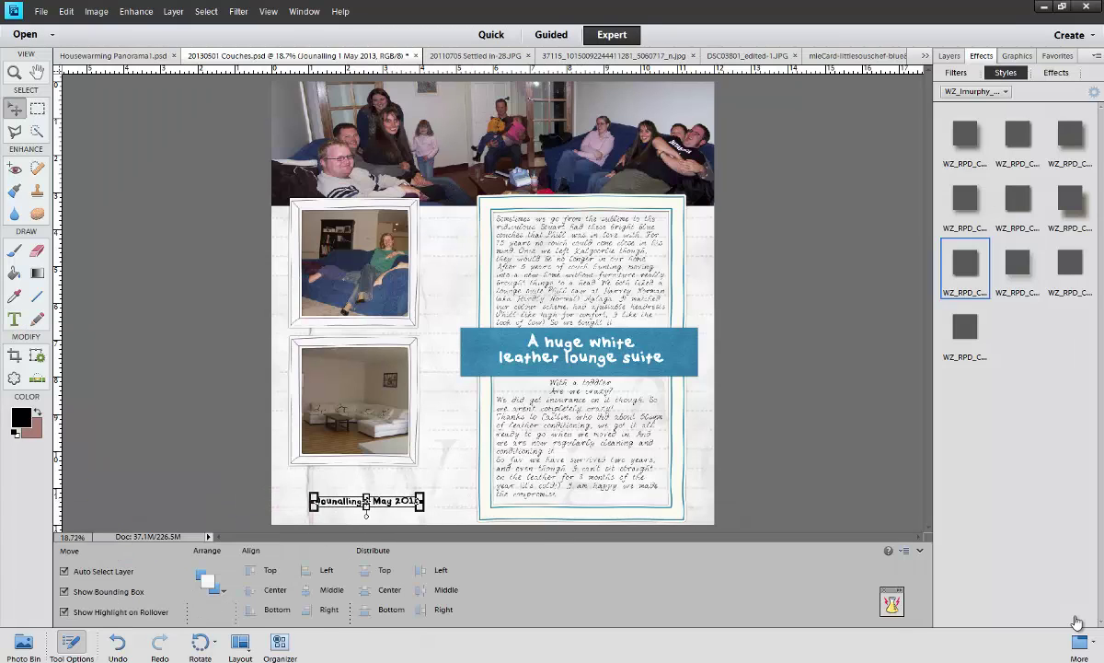
{"action": "type", "text": "tr"}
{"action": "key", "text": "ctrl+Return"}
{"action": "key", "text": "v"}
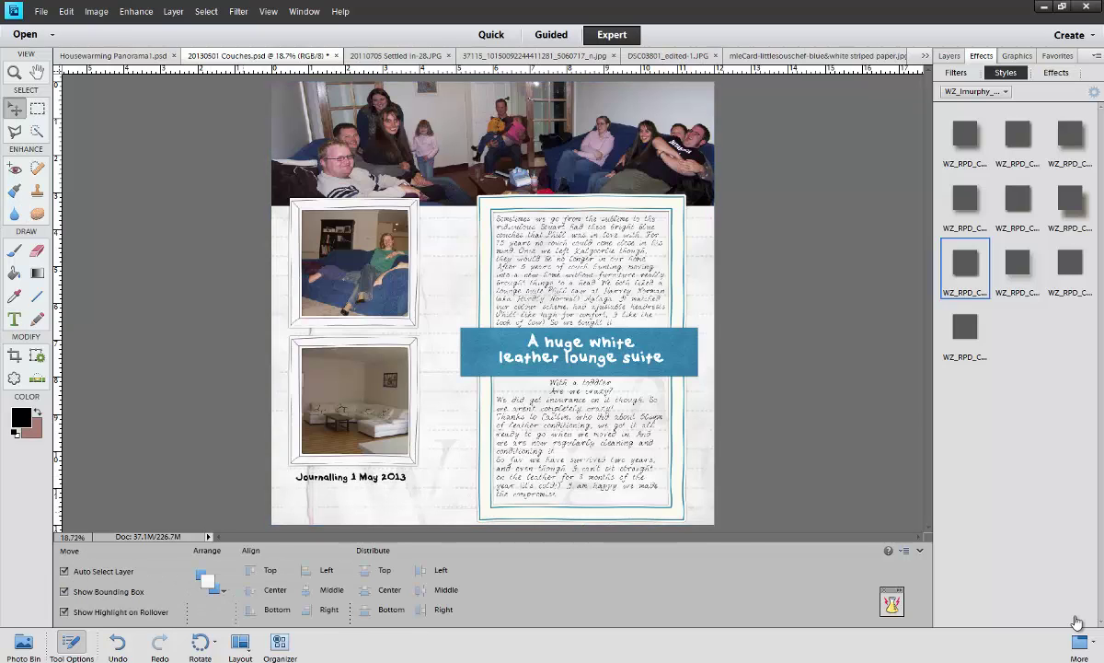
- Add year labels to the photos: 2008 on the top photo, 2010 and 2011 on the framed photos
{"action": "key", "text": "t"}
{"action": "type", "text": "2008"}
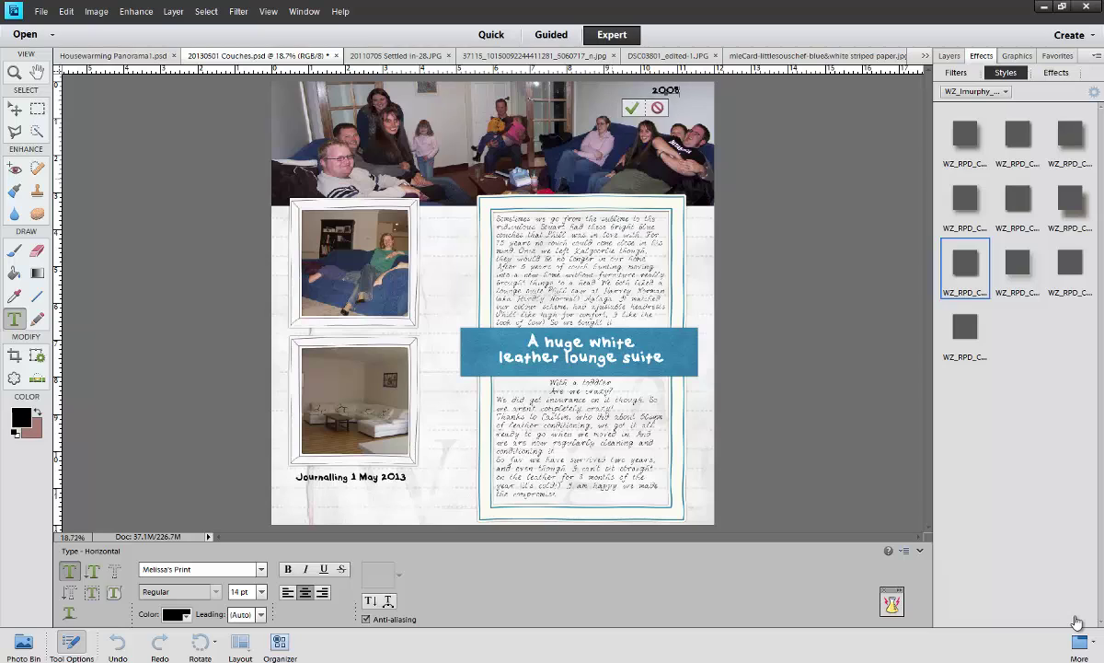
{"action": "key", "text": "ctrl+Return"}
{"action": "key", "text": "v"}
{"action": "key", "text": "t"}
{"action": "type", "text": "2009"}
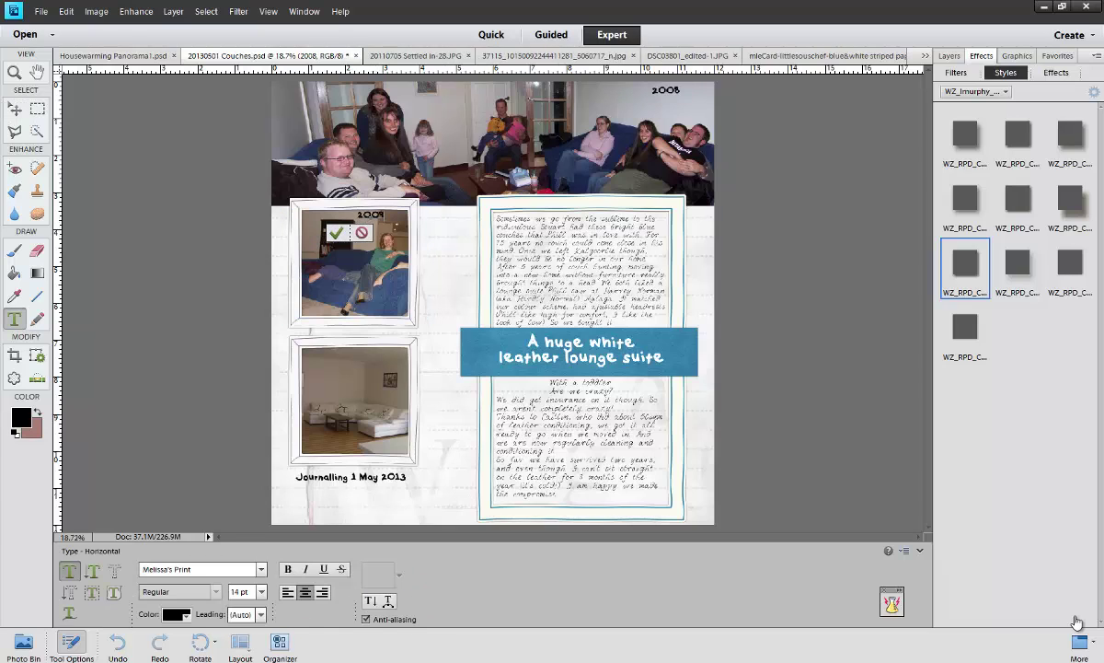
{"action": "key", "text": "ctrl+Return"}
{"action": "key", "text": "v"}
{"action": "key", "text": "t"}
{"action": "key", "text": "ctrl+Return"}
{"action": "key", "text": "v"}
{"action": "key", "text": "t"}
{"action": "key", "text": "ctrl+Return"}
{"action": "key", "text": "v"}
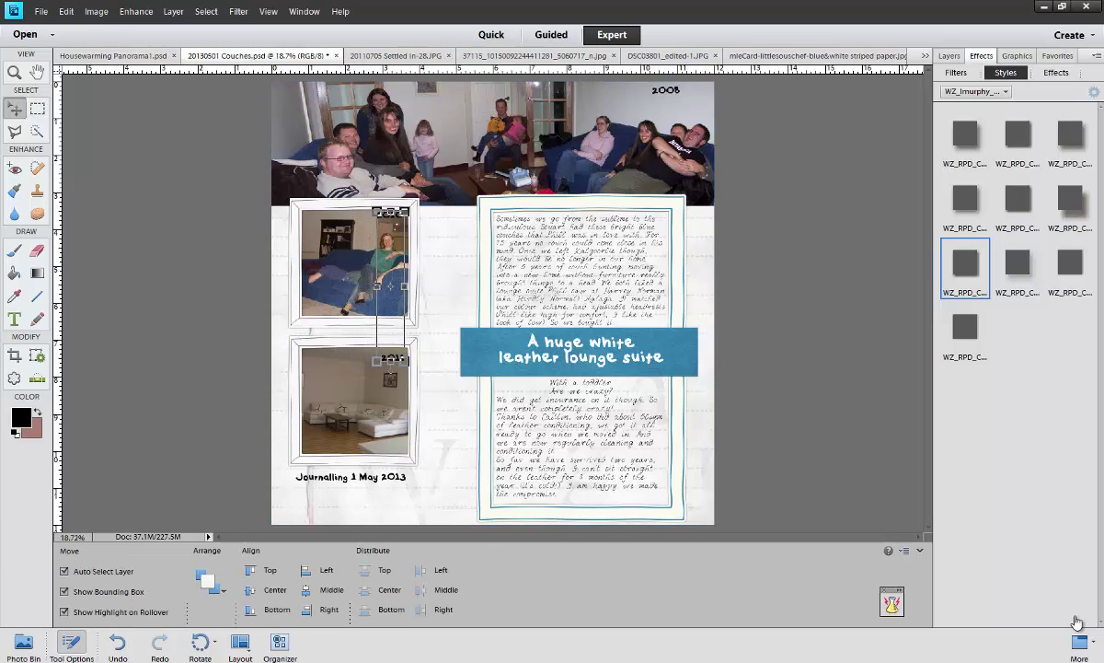
- Select both the 2010 and 2011 labels and save the page as a new JPEG file
{"action": "key", "text": "alt+["}
{"action": "key", "text": "alt+]"}
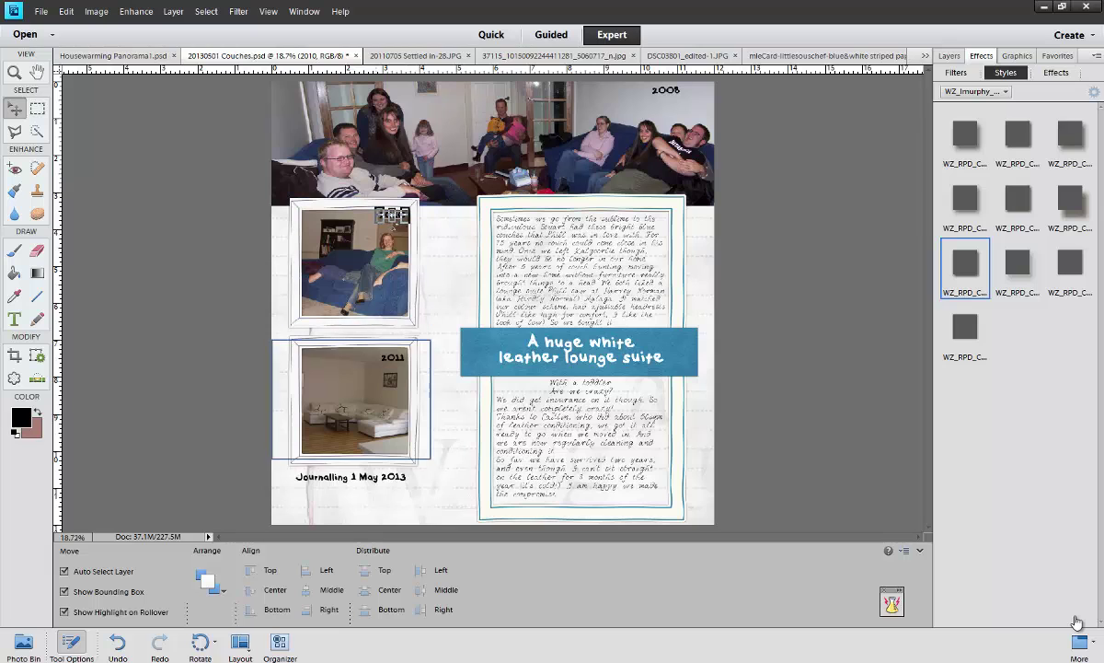
{"action": "key", "text": "alt+shift+["}
{"action": "key", "text": "ctrl+shift+s"}
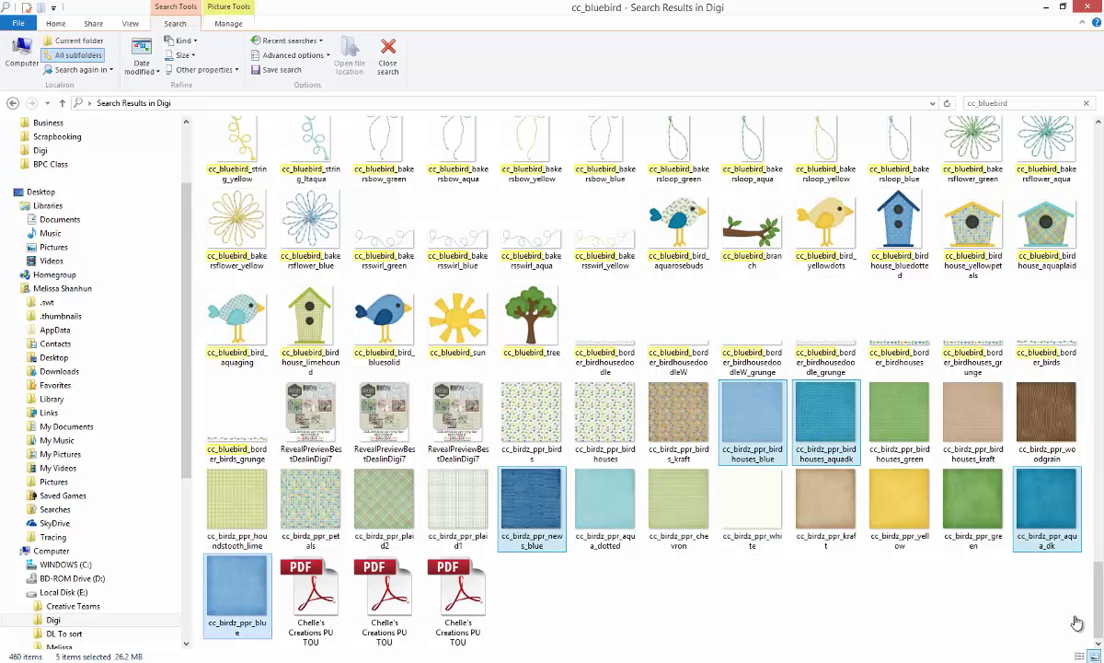
{"action": "key", "text": "Return"}
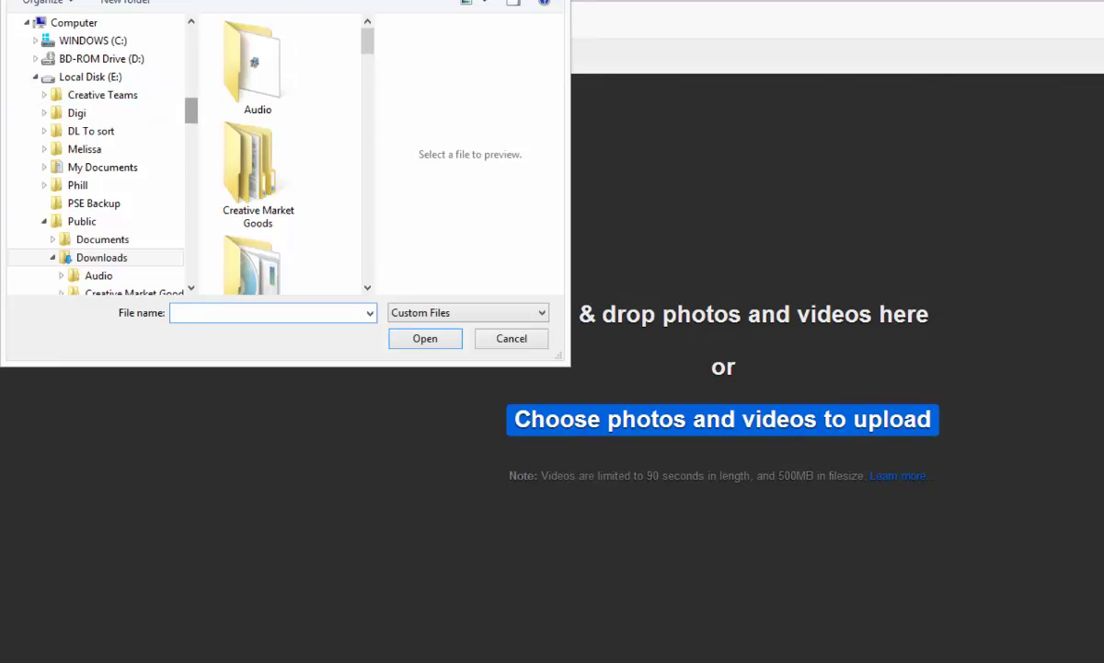
- Paste the journaling text as the Flickr description for the 20130501 Couches page
{"action": "scroll", "coordinate": [119, 155], "scroll_direction": "up", "scroll_amount": 5}
{"action": "scroll", "coordinate": [118, 155], "scroll_direction": "up", "scroll_amount": 5}
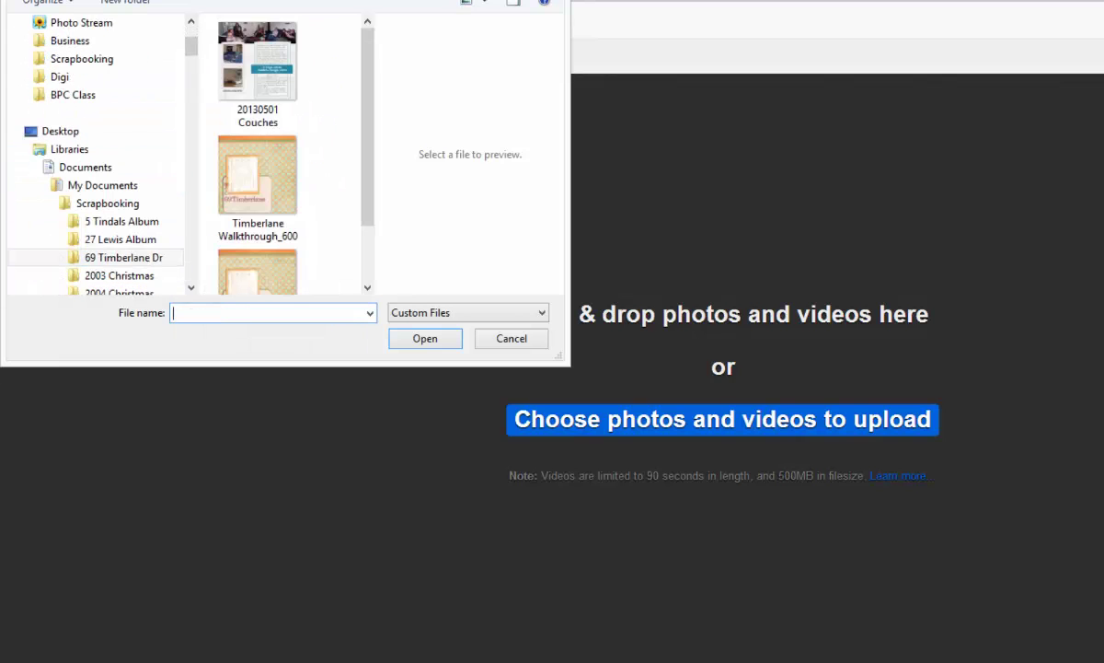
{"action": "key", "text": "ctrl+v"}
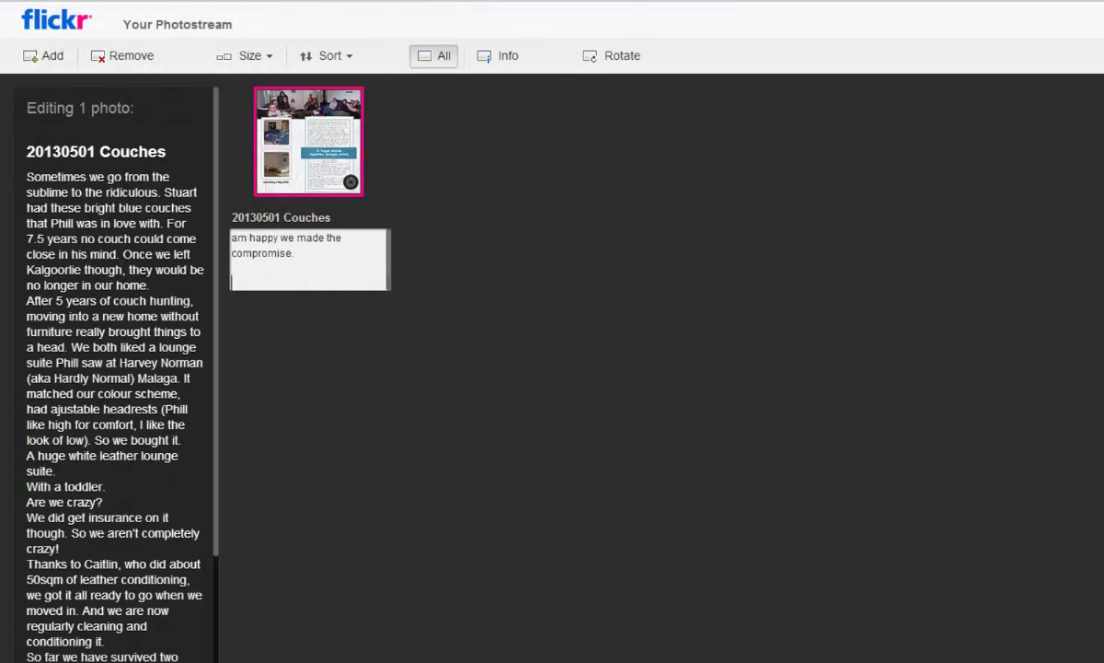